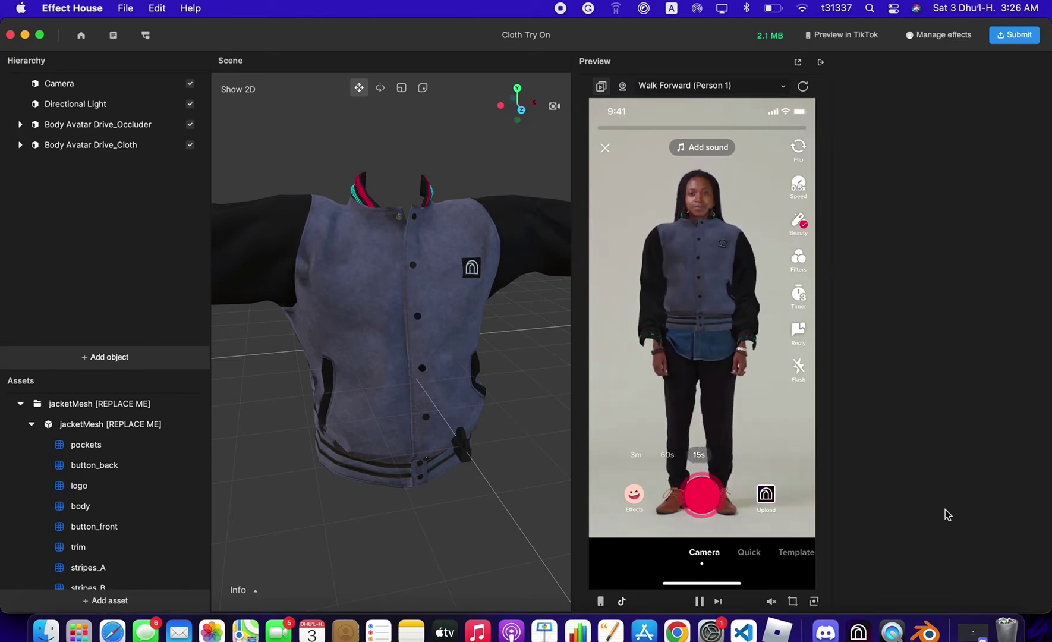
Bring Chrome with the Mixamo character library to the front.
{"action": "left_click", "coordinate": [678, 629]}
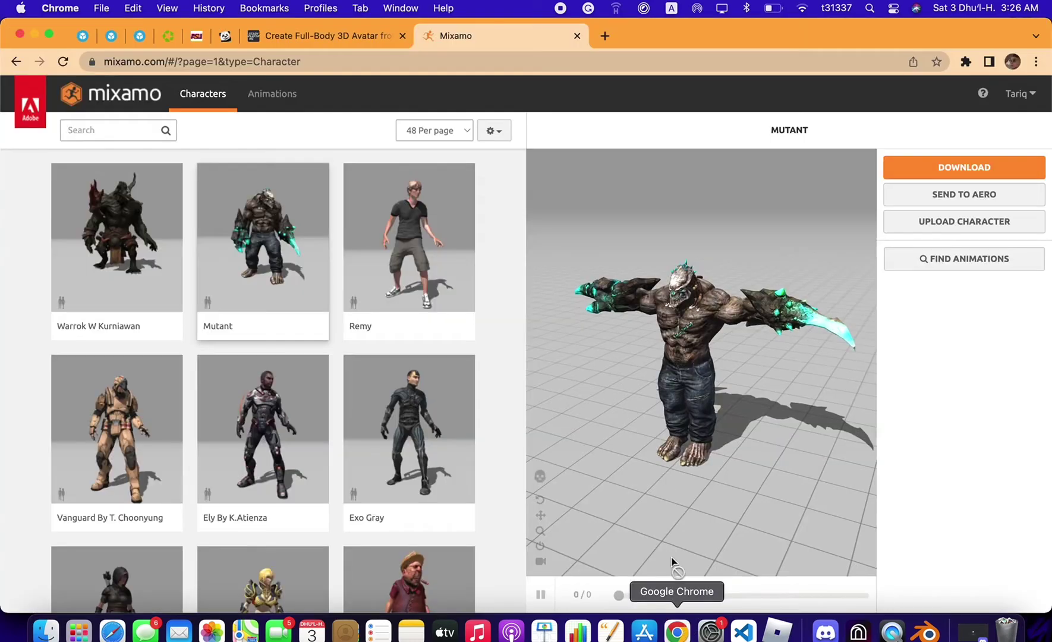
Copy the Ready Player Me avatar page address and load it in a new tab.
{"action": "left_click", "coordinate": [342, 37]}
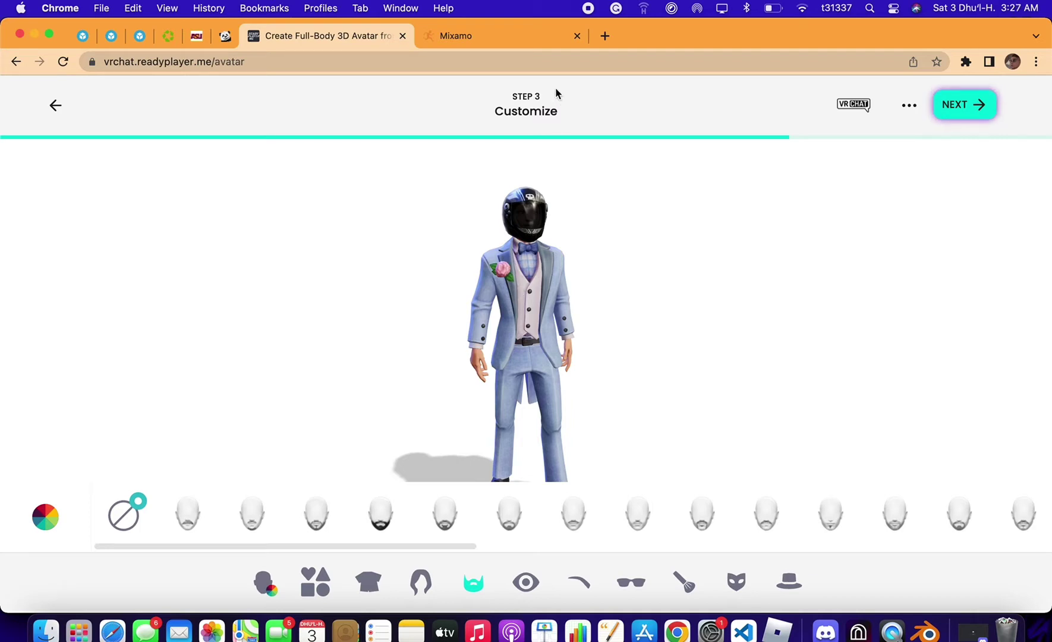
{"action": "left_click", "coordinate": [524, 45]}
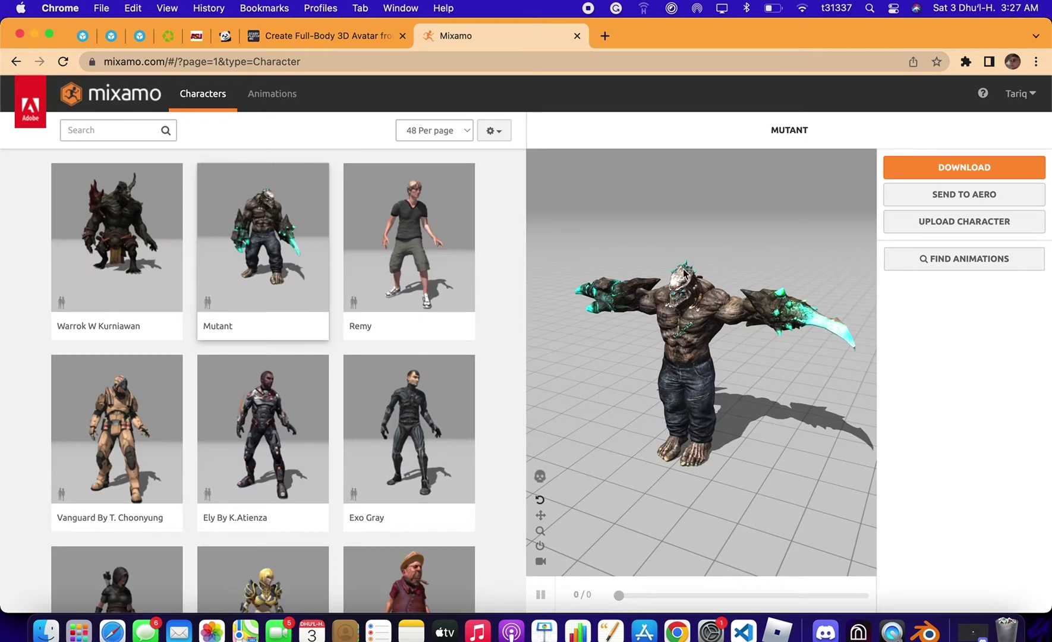
{"action": "left_click", "coordinate": [361, 39]}
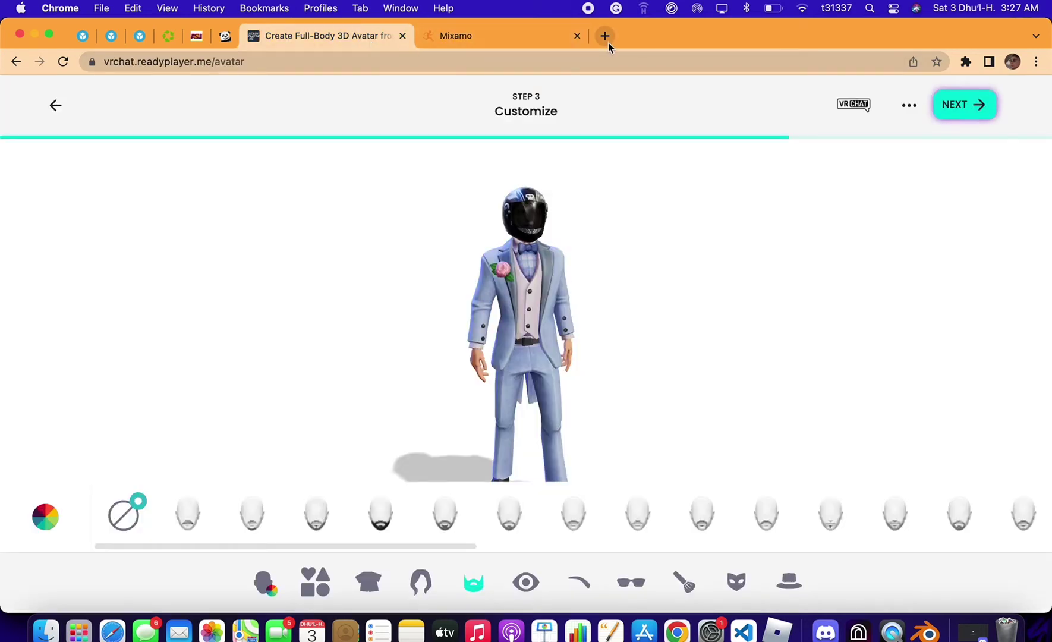
{"action": "left_click", "coordinate": [541, 60]}
{"action": "key", "text": "super+c"}
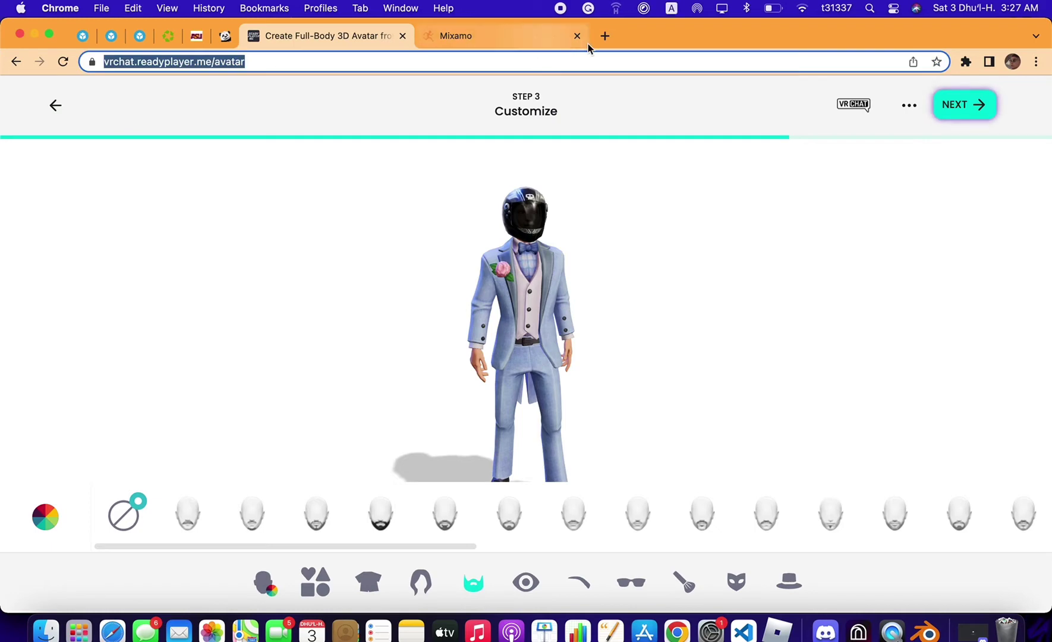
{"action": "left_click", "coordinate": [605, 35]}
{"action": "key", "text": "super+v"}
{"action": "key", "text": "Return"}
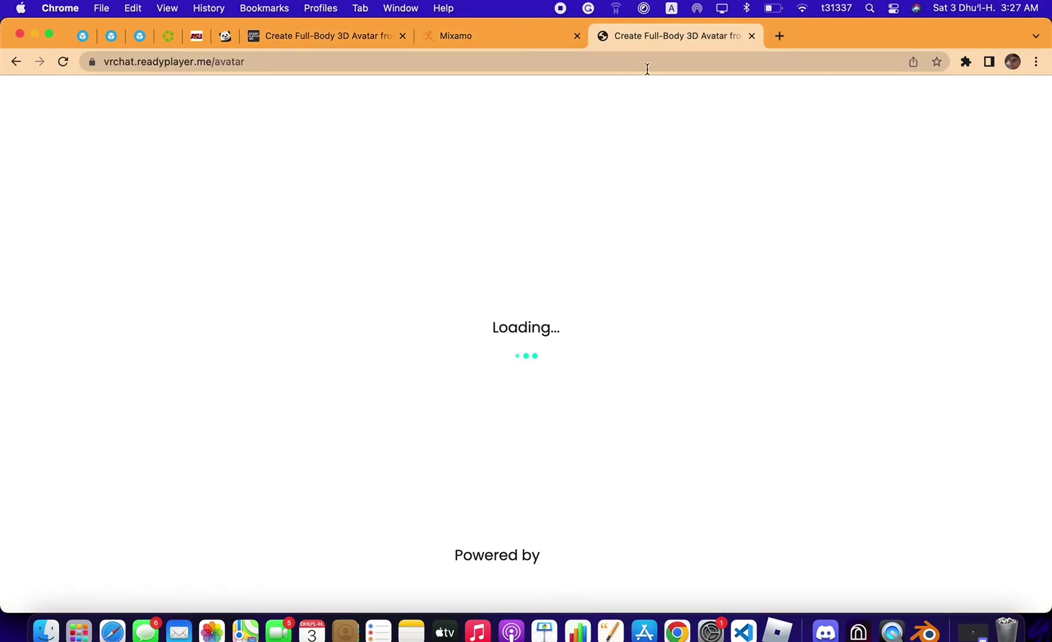
Start a Masculine avatar without a selfie and pick a starting avatar.
{"action": "left_click_drag", "start_coordinate": [656, 35], "coordinate": [505, 42]}
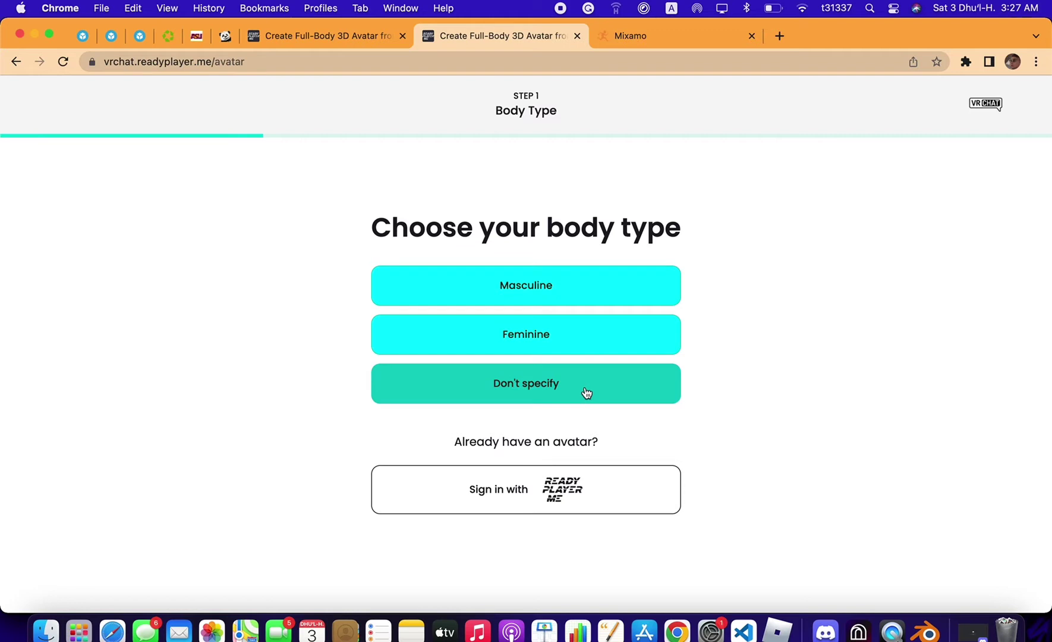
{"action": "left_click", "coordinate": [581, 290]}
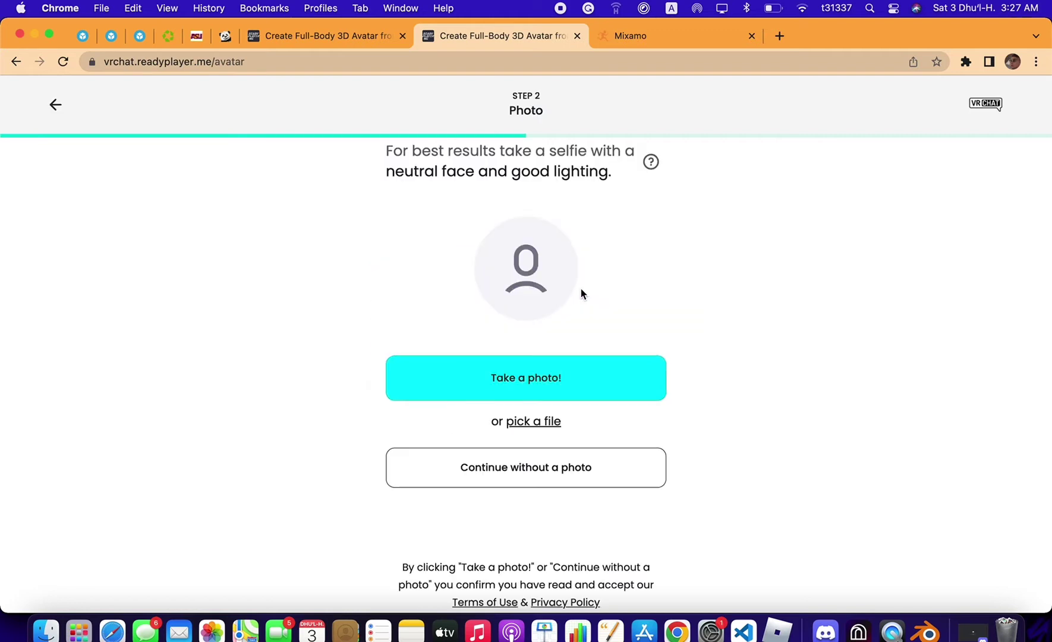
{"action": "left_click", "coordinate": [564, 474]}
{"action": "left_click", "coordinate": [524, 381]}
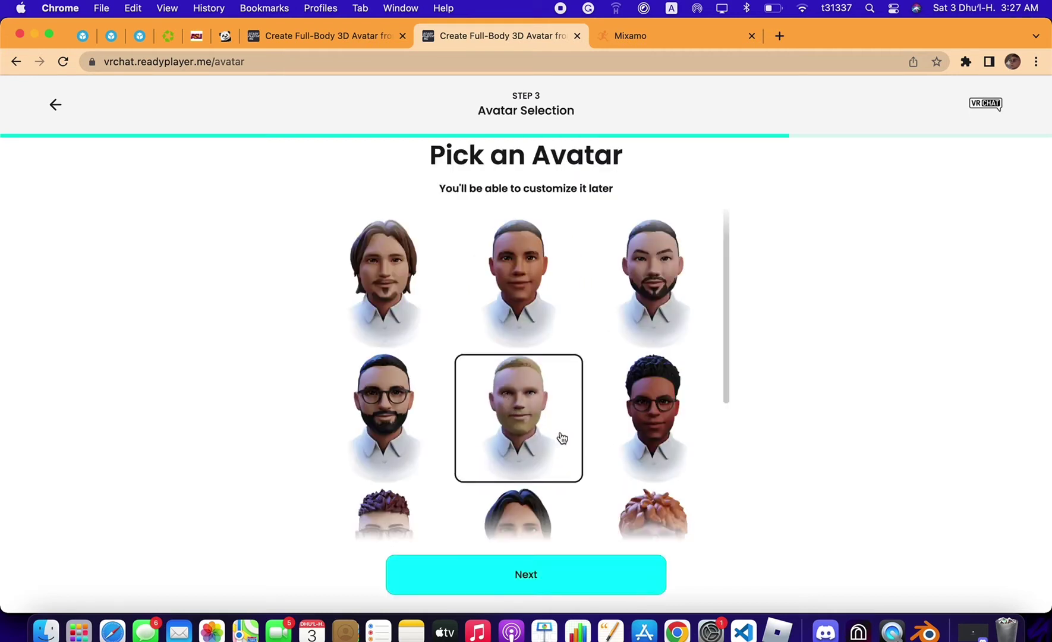
{"action": "scroll", "coordinate": [552, 526], "scroll_direction": "down", "scroll_amount": 1}
{"action": "left_click", "coordinate": [550, 523]}
{"action": "left_click", "coordinate": [553, 577]}
Try the black jacket, grey T-shirt and Dune outfits on the new avatar.
{"action": "left_click", "coordinate": [324, 580]}
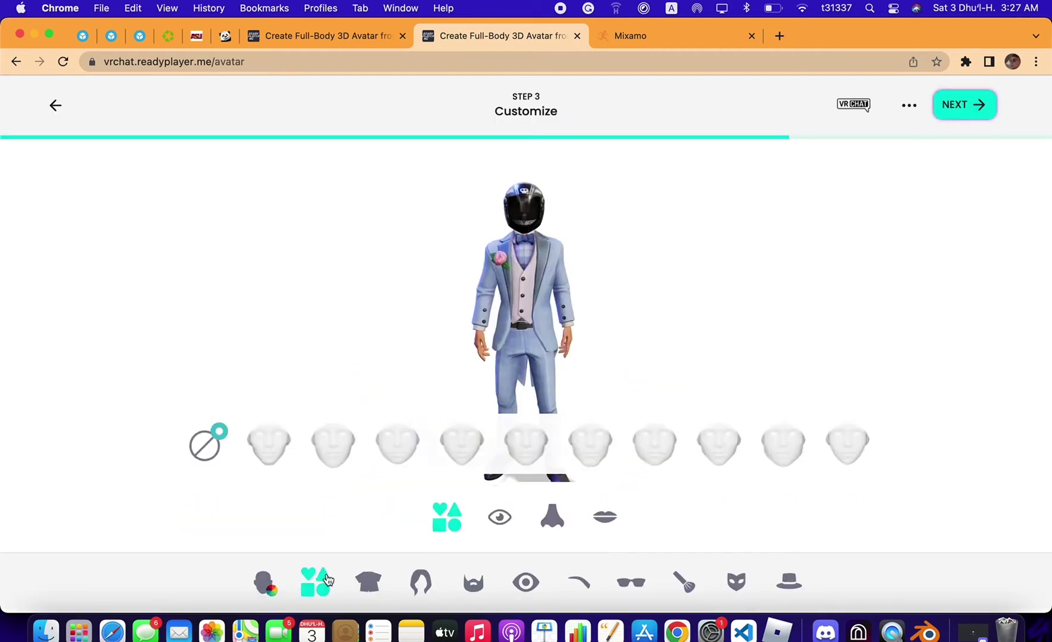
{"action": "left_click", "coordinate": [369, 581]}
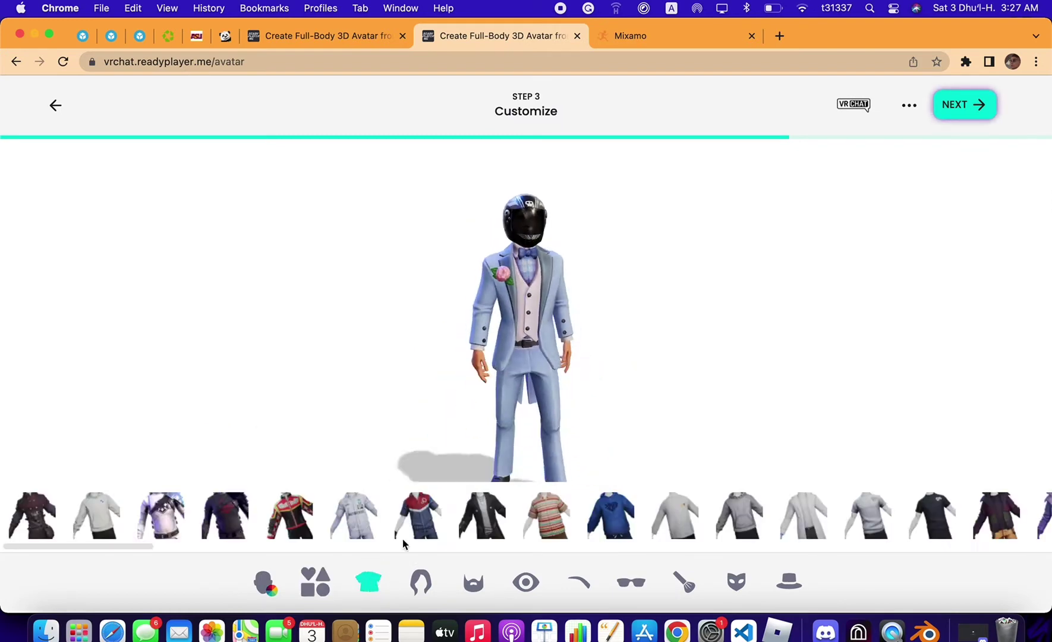
{"action": "left_click", "coordinate": [500, 515]}
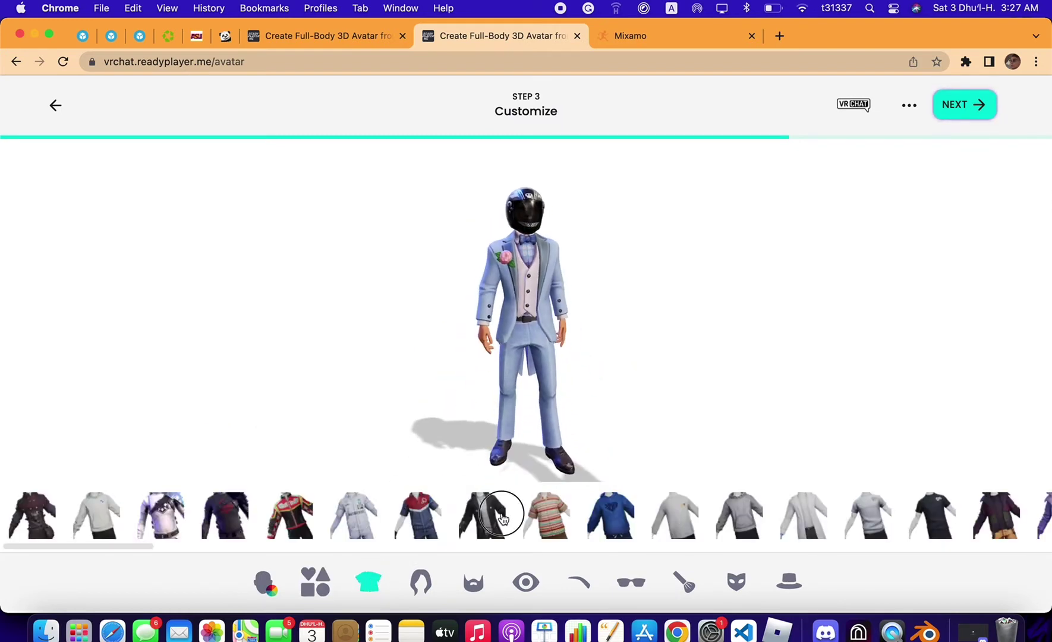
{"action": "scroll", "coordinate": [595, 515], "scroll_direction": "right", "scroll_amount": 3}
{"action": "left_click", "coordinate": [682, 515]}
{"action": "scroll", "coordinate": [682, 523], "scroll_direction": "right", "scroll_amount": 10}
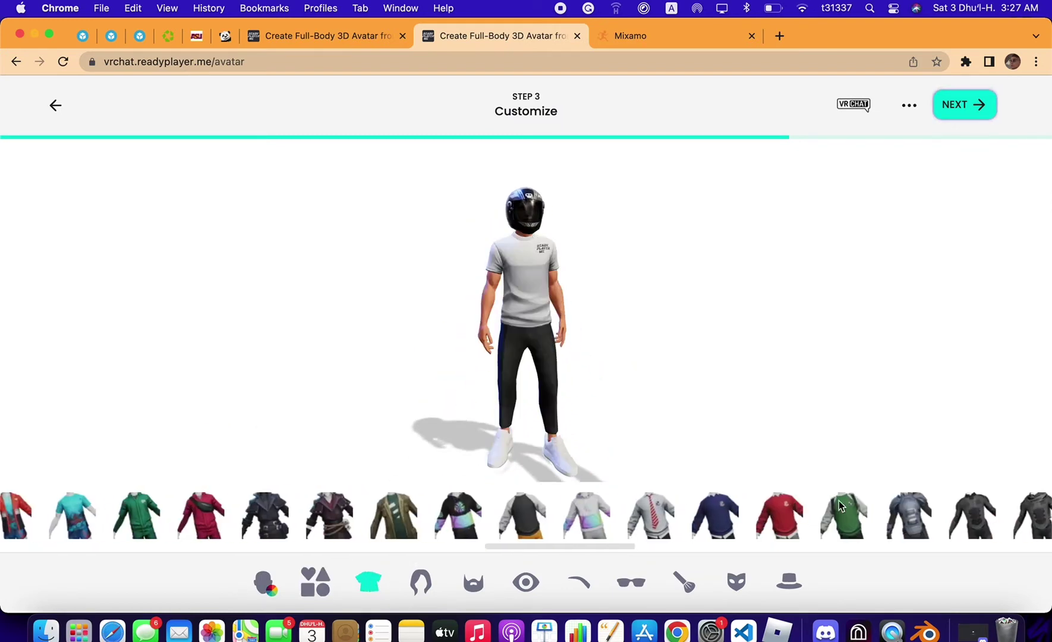
{"action": "left_click", "coordinate": [790, 515]}
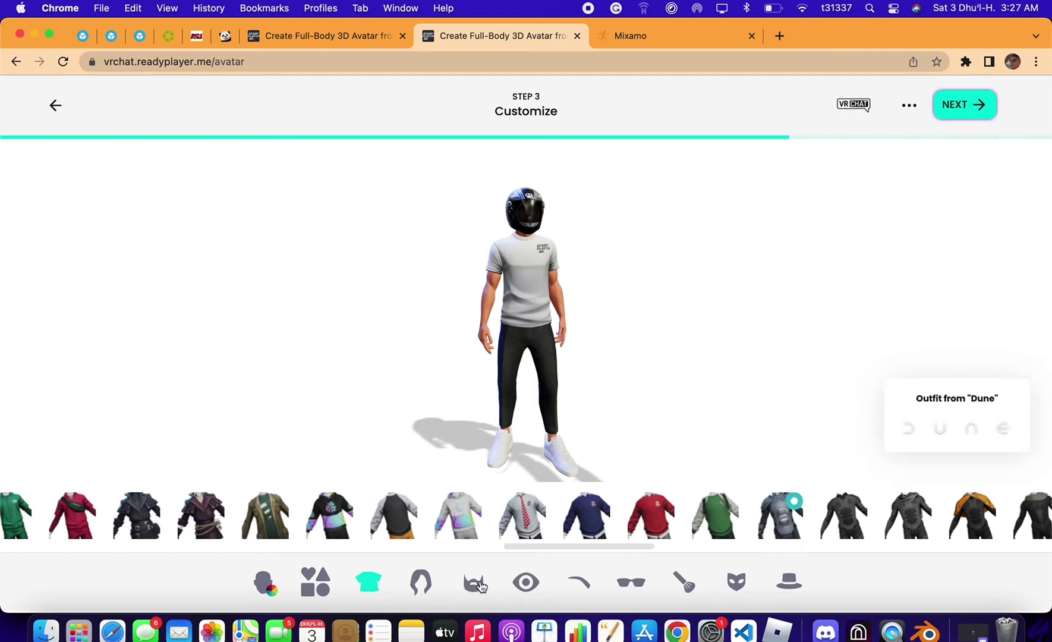
Browse the beard, eye colour, eyebrow, glasses and face paint options.
{"action": "left_click", "coordinate": [473, 581]}
{"action": "left_click", "coordinate": [526, 582]}
{"action": "left_click", "coordinate": [578, 581]}
{"action": "left_click", "coordinate": [631, 582]}
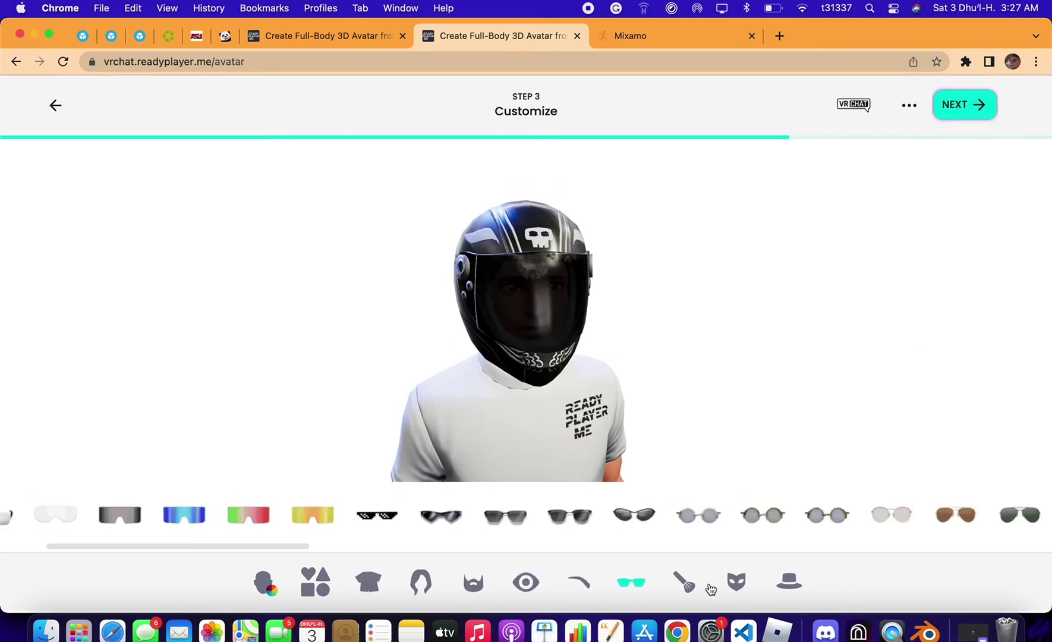
{"action": "left_click", "coordinate": [684, 582]}
Return to the original suited avatar, inspect it, and go to Blender.
{"action": "left_click", "coordinate": [337, 36]}
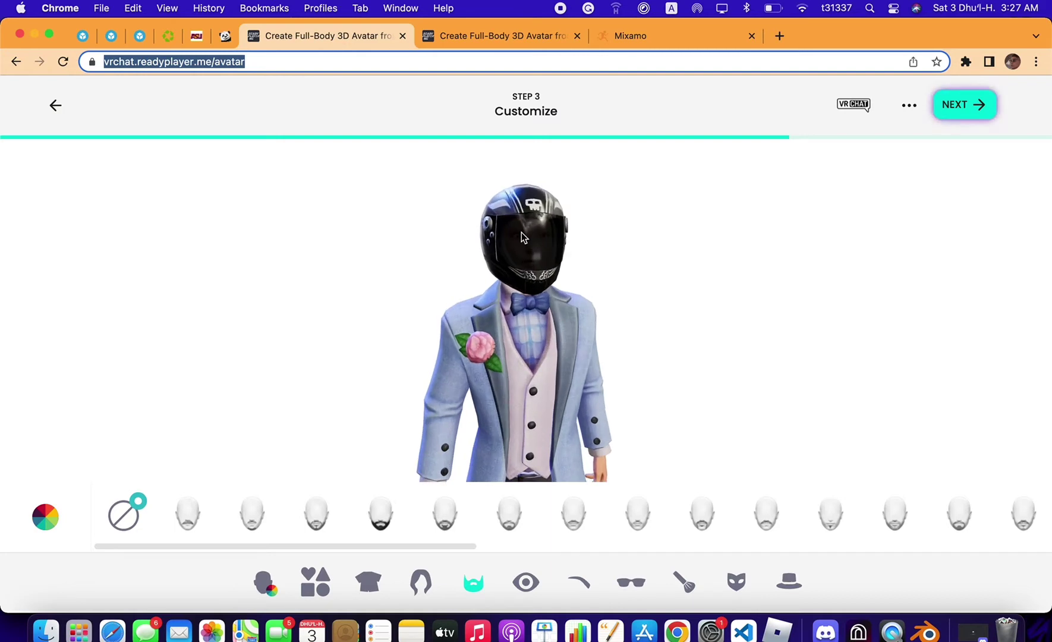
{"action": "left_click_drag", "start_coordinate": [525, 238], "coordinate": [532, 236]}
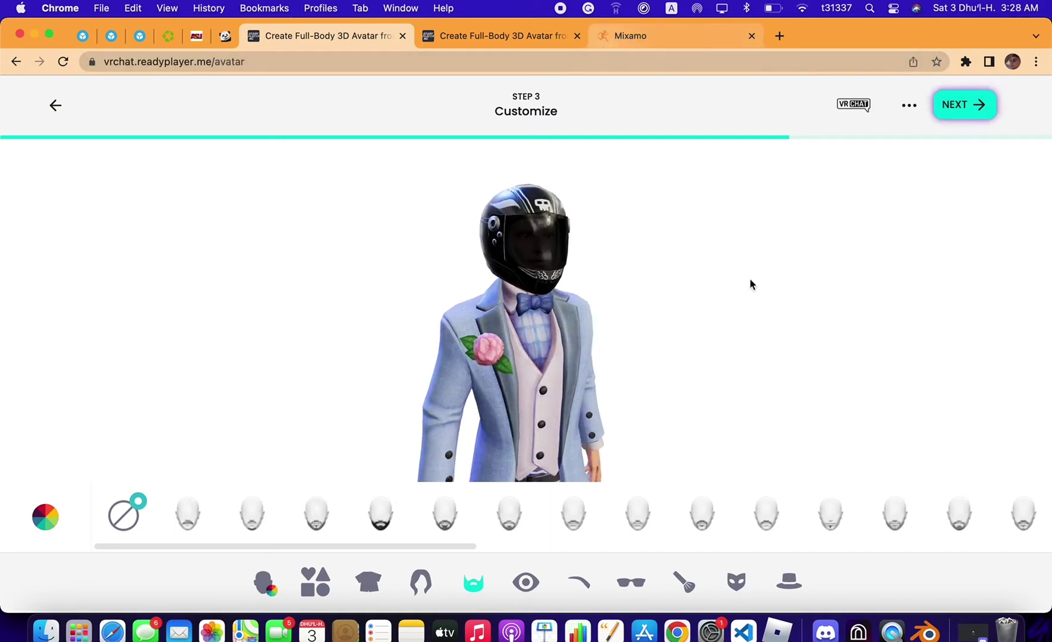
{"action": "left_click", "coordinate": [928, 630]}
Frame the character and delete the armature.
{"action": "left_click_drag", "start_coordinate": [836, 152], "coordinate": [684, 178]}
{"action": "left_click", "coordinate": [850, 143]}
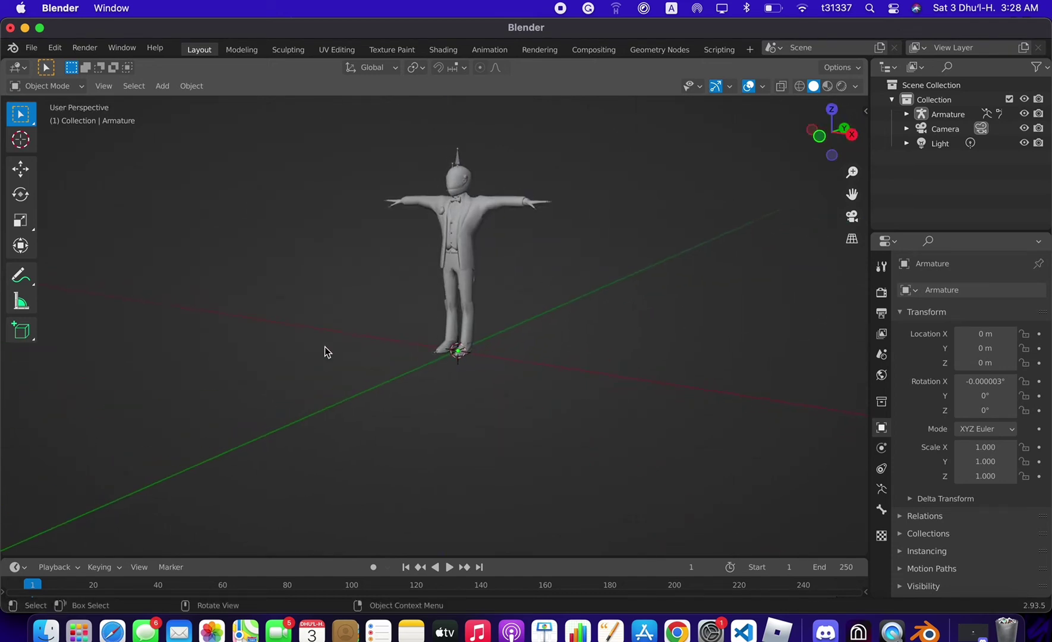
{"action": "scroll", "coordinate": [498, 295], "scroll_direction": "up", "scroll_amount": 2}
{"action": "left_click_drag", "start_coordinate": [850, 196], "coordinate": [819, 244]}
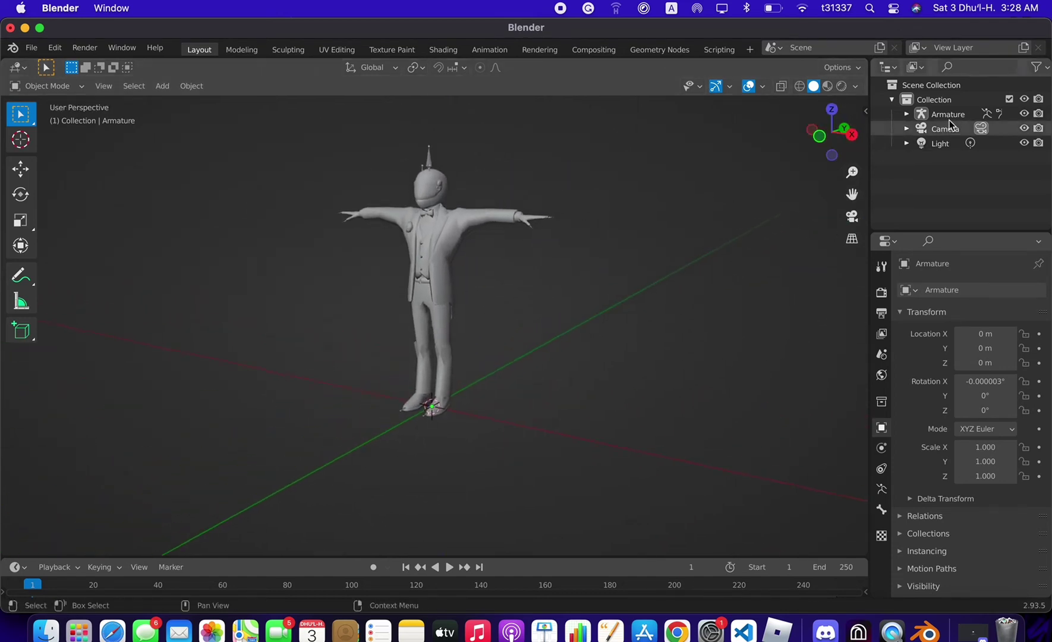
{"action": "left_click", "coordinate": [950, 116]}
{"action": "key", "text": "x"}
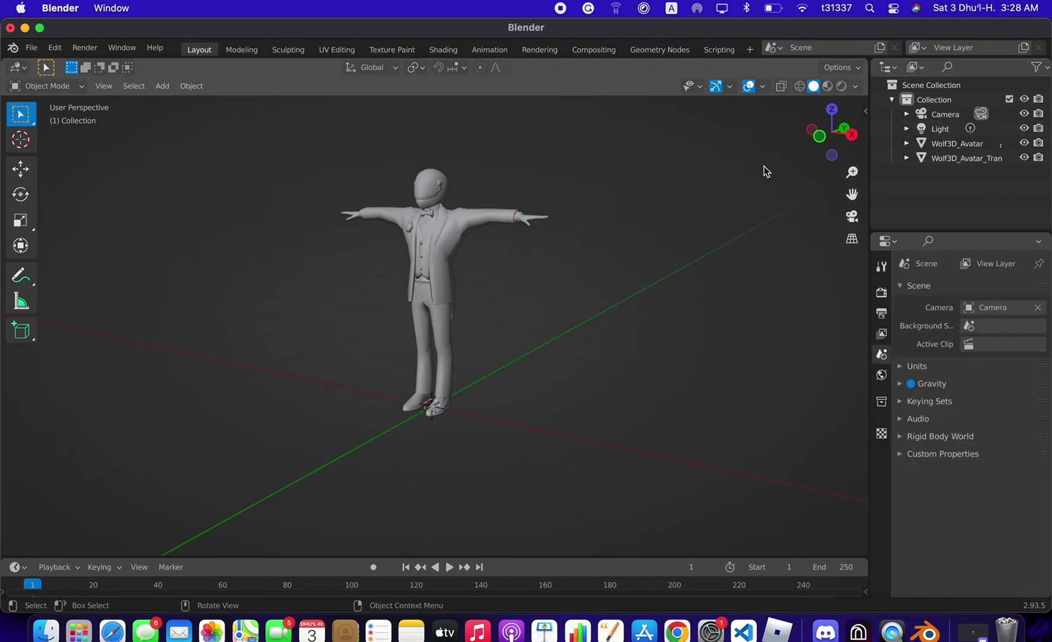
Hide the helmet mesh and frame the bare avatar body from the front.
{"action": "left_click", "coordinate": [454, 233]}
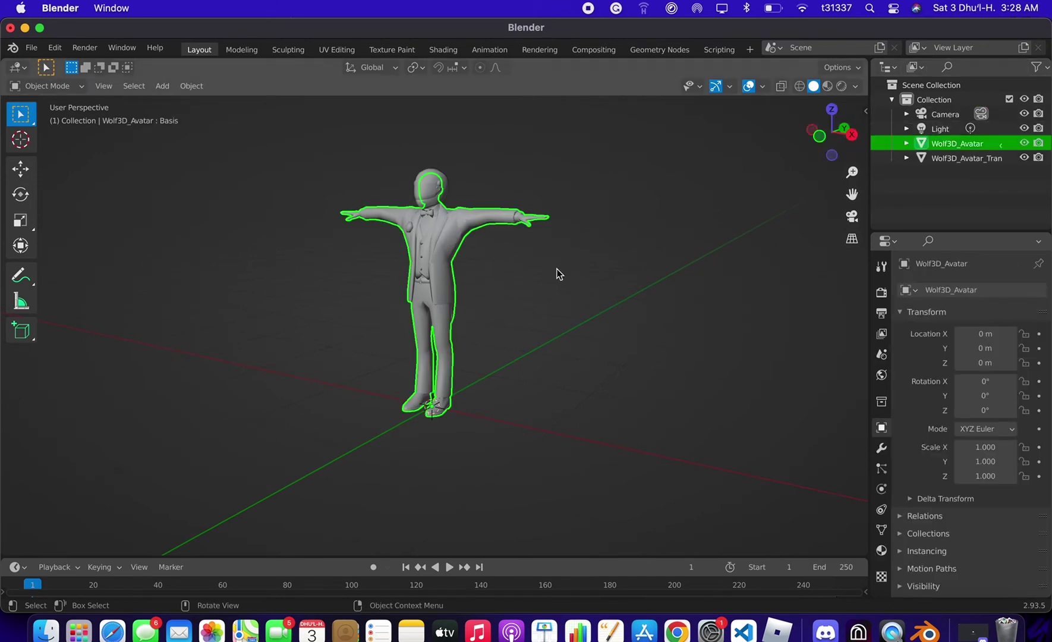
{"action": "left_click", "coordinate": [1024, 158]}
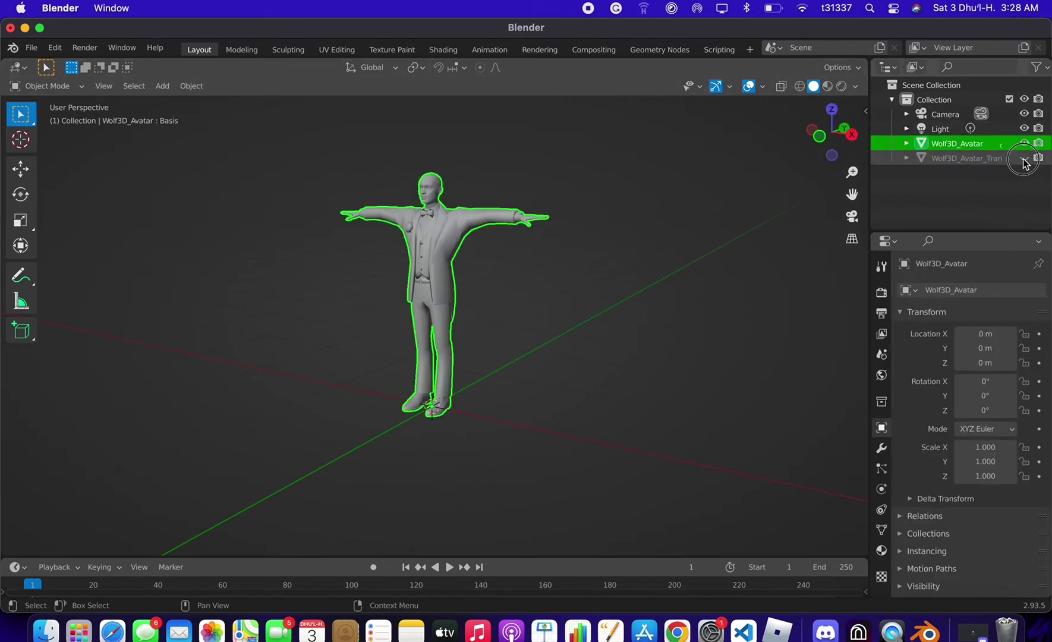
{"action": "left_click", "coordinate": [556, 257]}
{"action": "left_click", "coordinate": [466, 227]}
{"action": "left_click", "coordinate": [1024, 144]}
{"action": "left_click", "coordinate": [1024, 143]}
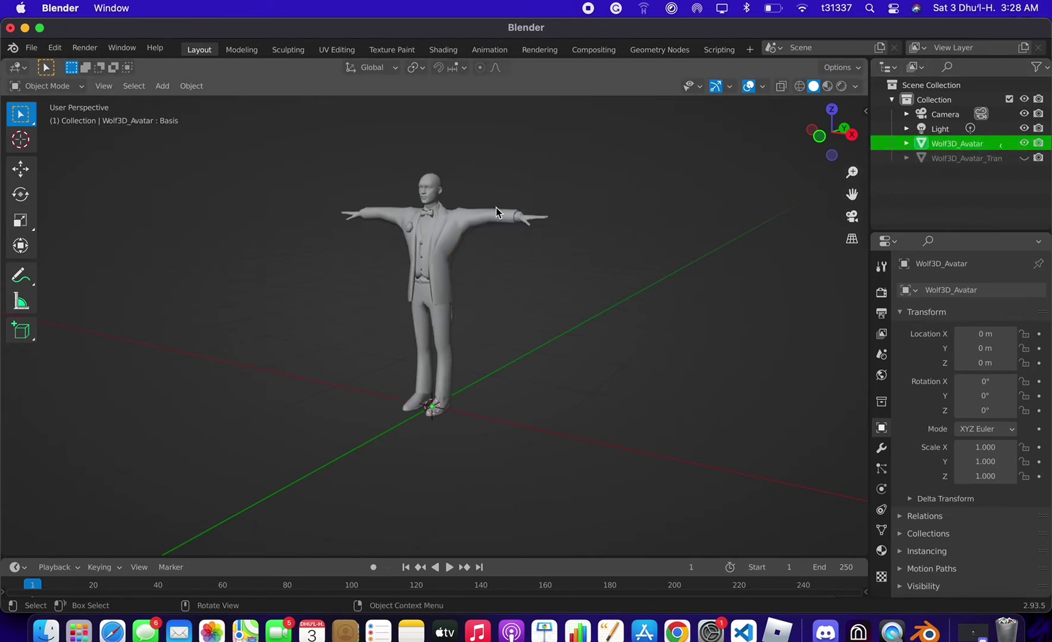
{"action": "left_click", "coordinate": [819, 136]}
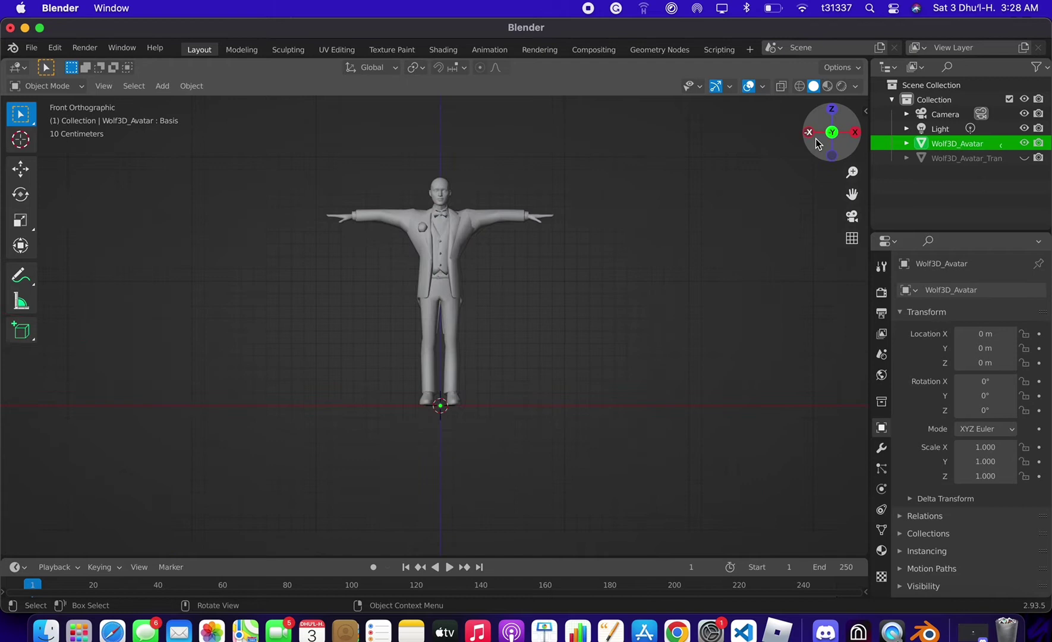
{"action": "left_click", "coordinate": [440, 189]}
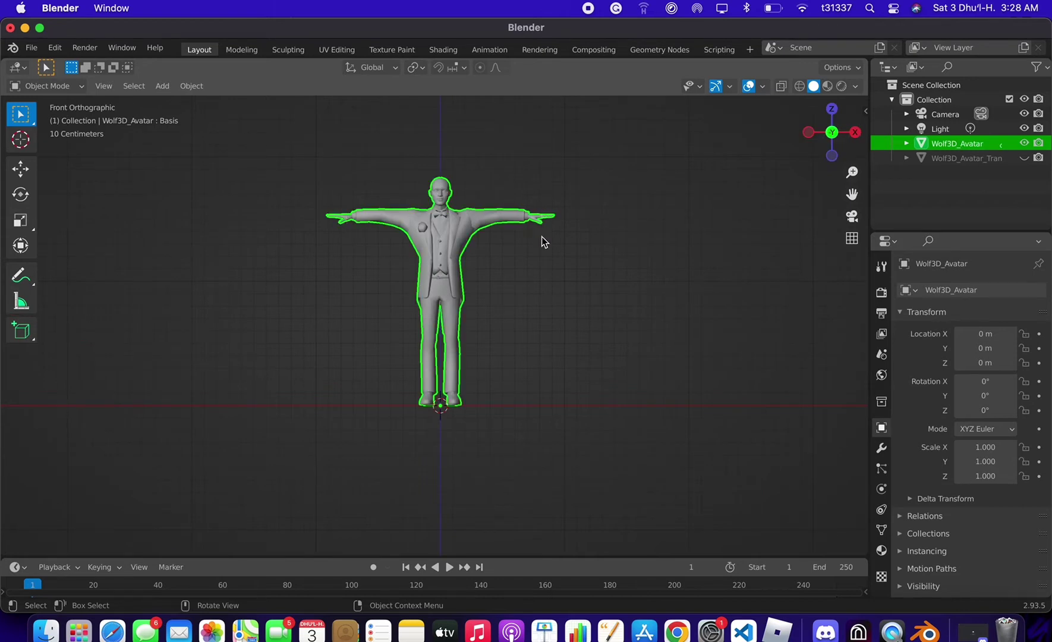
{"action": "scroll", "coordinate": [542, 237], "scroll_direction": "up", "scroll_amount": 2}
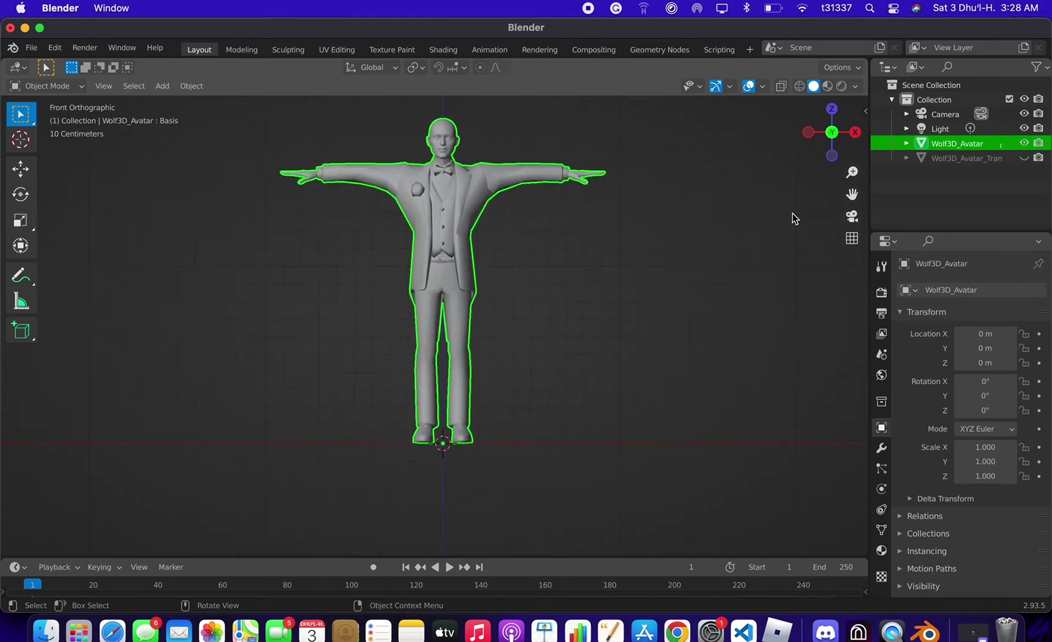
{"action": "left_click_drag", "start_coordinate": [852, 193], "coordinate": [808, 246]}
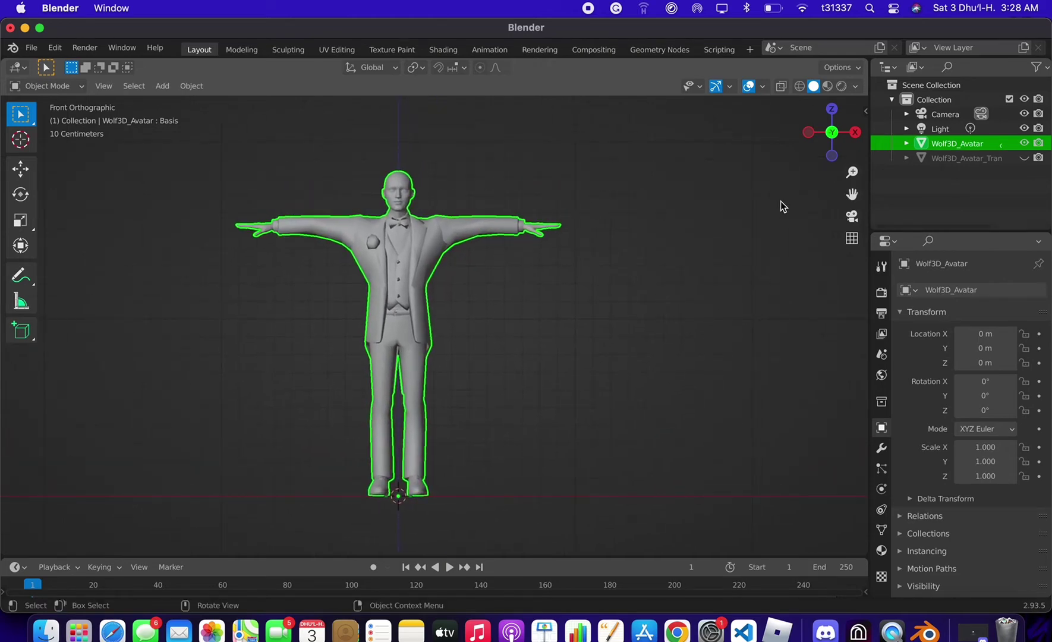
Select the entire avatar and switch to Edit Mode.
{"action": "left_click", "coordinate": [738, 217]}
{"action": "left_click_drag", "start_coordinate": [203, 163], "coordinate": [572, 486]}
{"action": "left_click_drag", "start_coordinate": [852, 194], "coordinate": [811, 195]}
{"action": "left_click", "coordinate": [46, 86]}
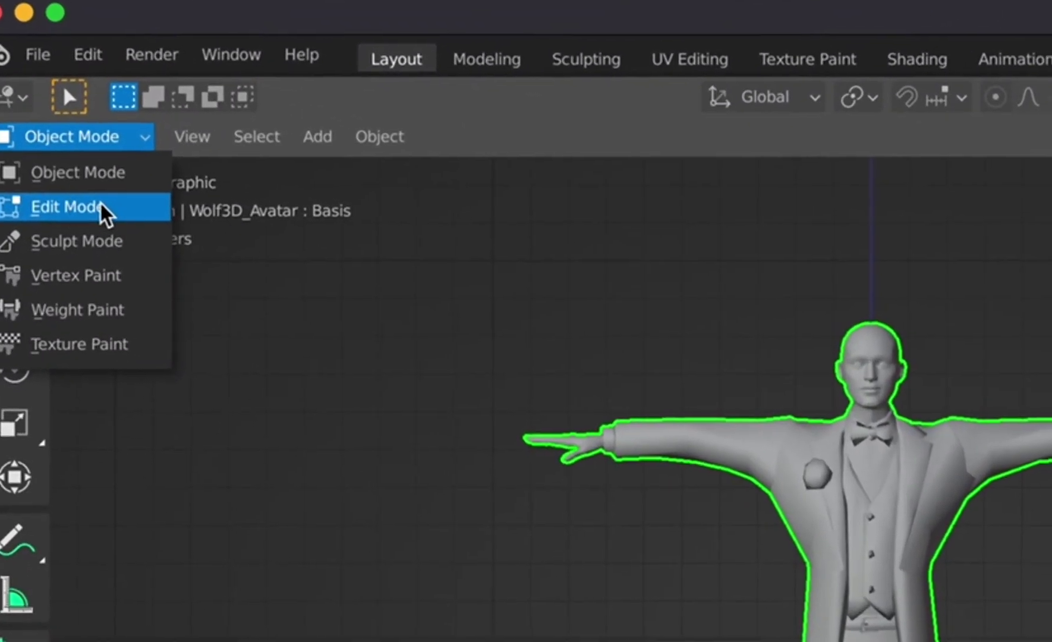
{"action": "left_click", "coordinate": [101, 207]}
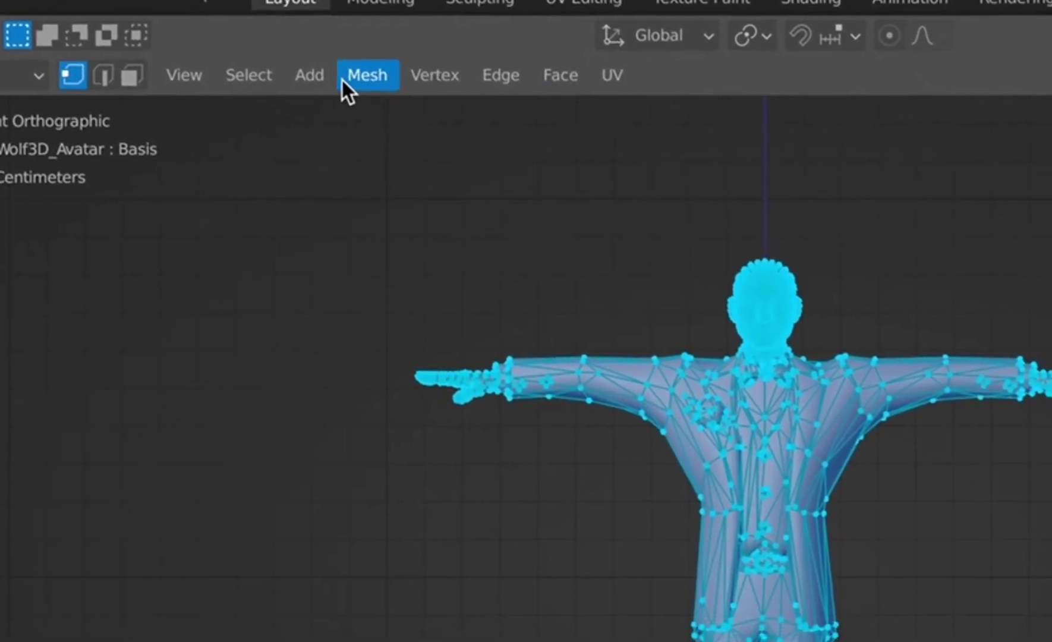
Separate the mesh into loose parts and return to Object Mode.
{"action": "left_click", "coordinate": [345, 77]}
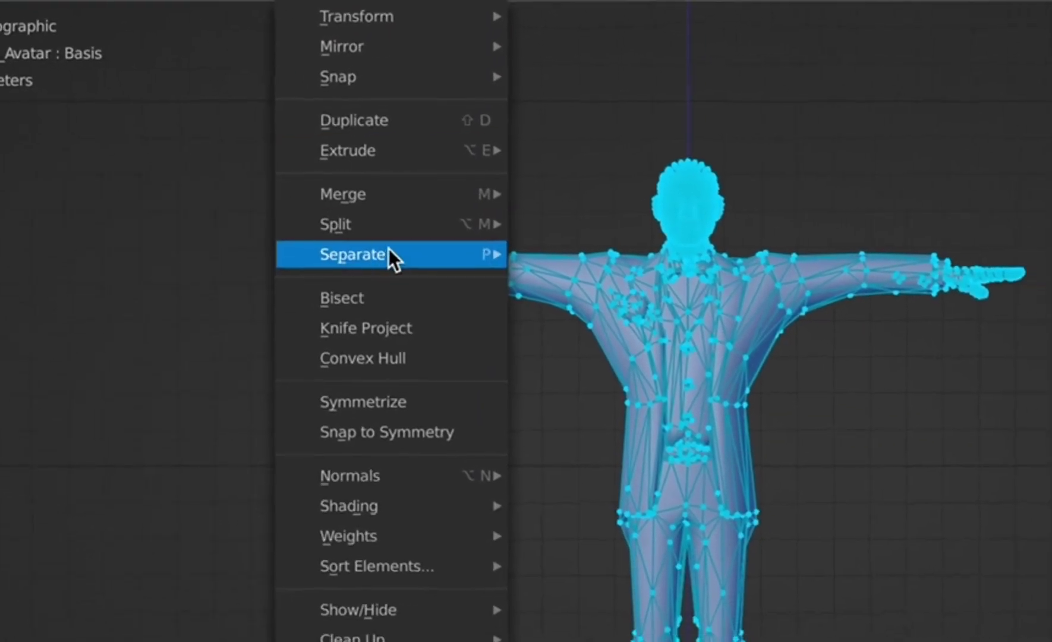
{"action": "mouse_move", "coordinate": [392, 253]}
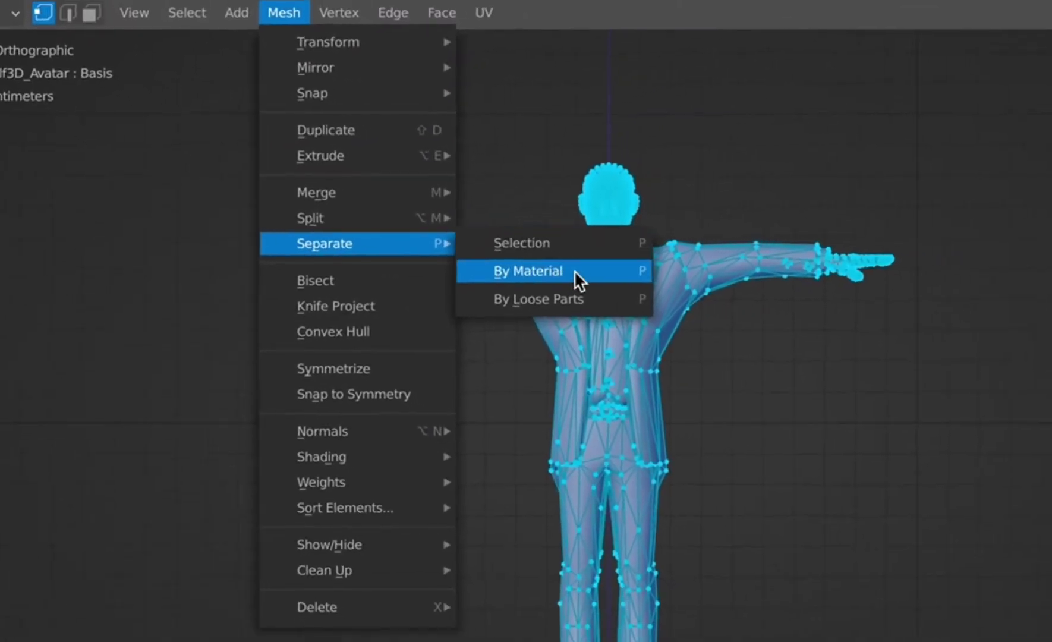
{"action": "left_click", "coordinate": [653, 319]}
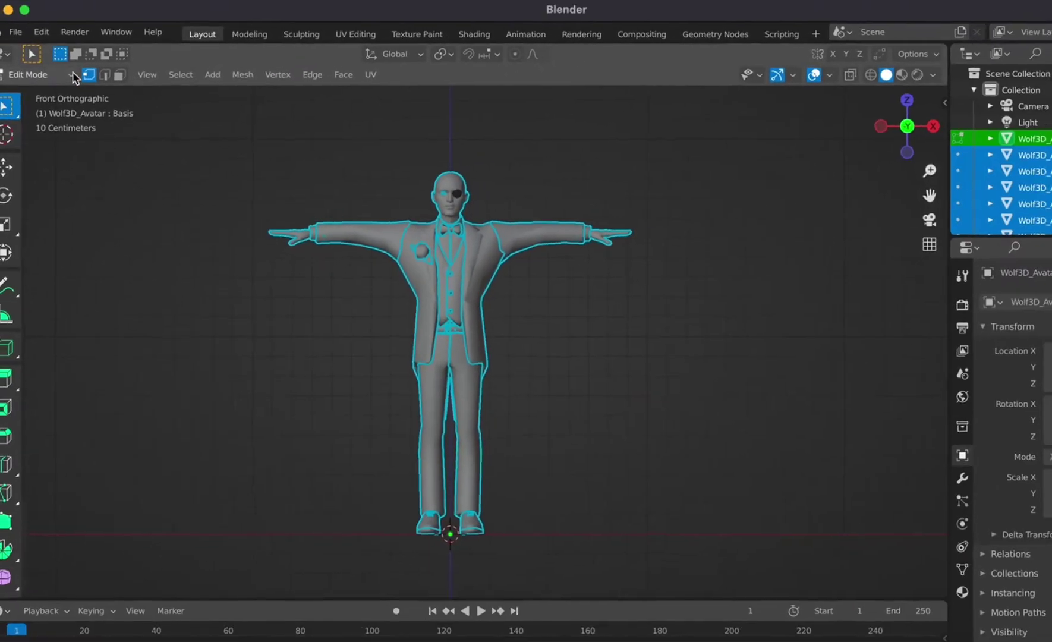
{"action": "left_click", "coordinate": [37, 44]}
{"action": "left_click", "coordinate": [50, 102]}
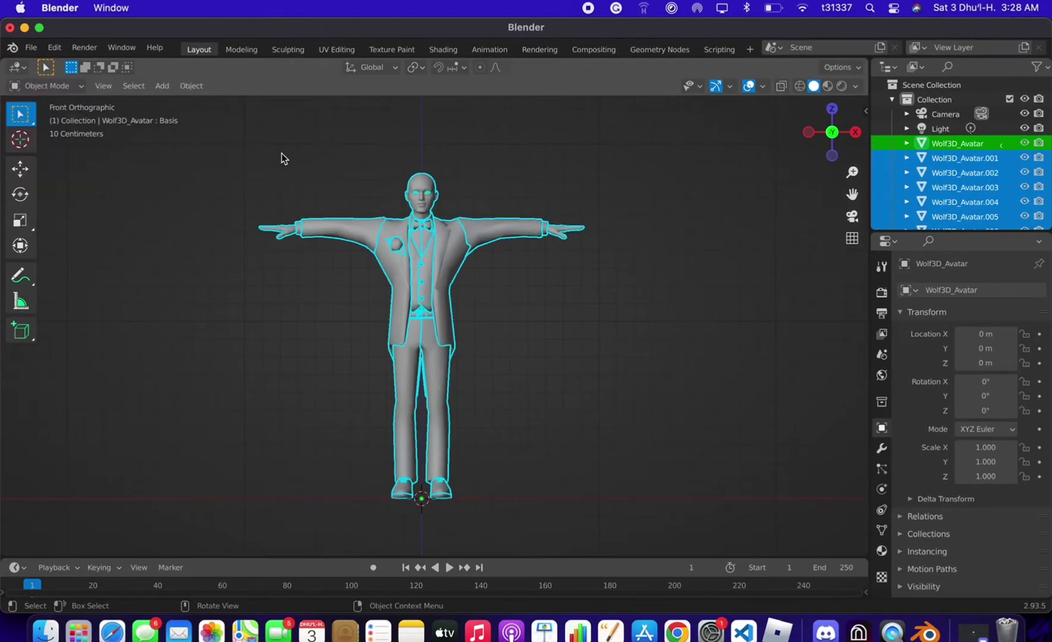
Hide the head mesh Wolf3D_Avatar.012 and both hand meshes.
{"action": "left_click", "coordinate": [282, 153]}
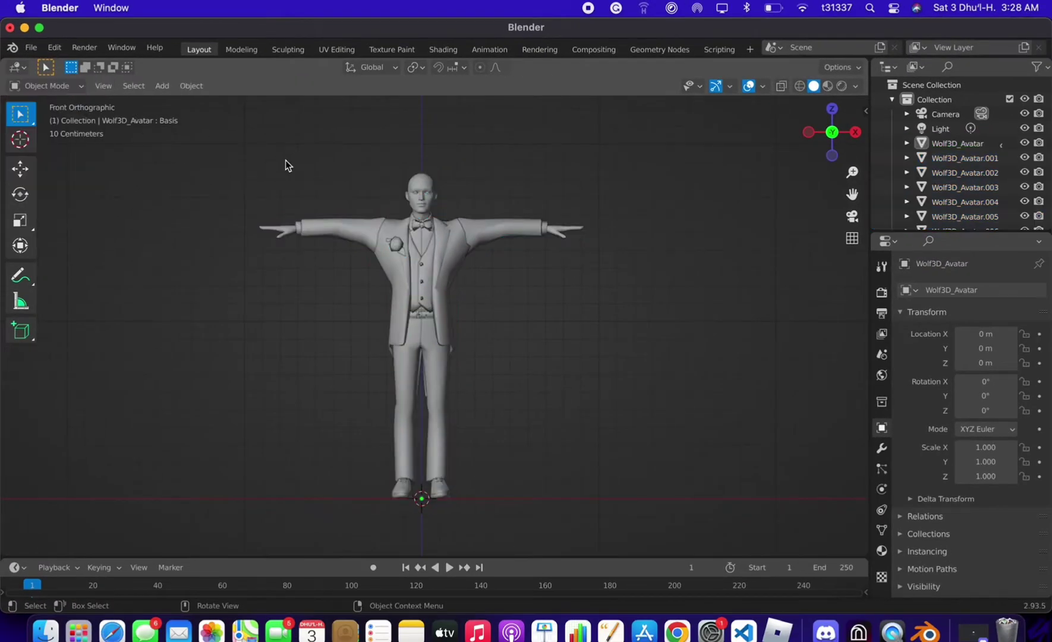
{"action": "left_click", "coordinate": [422, 186]}
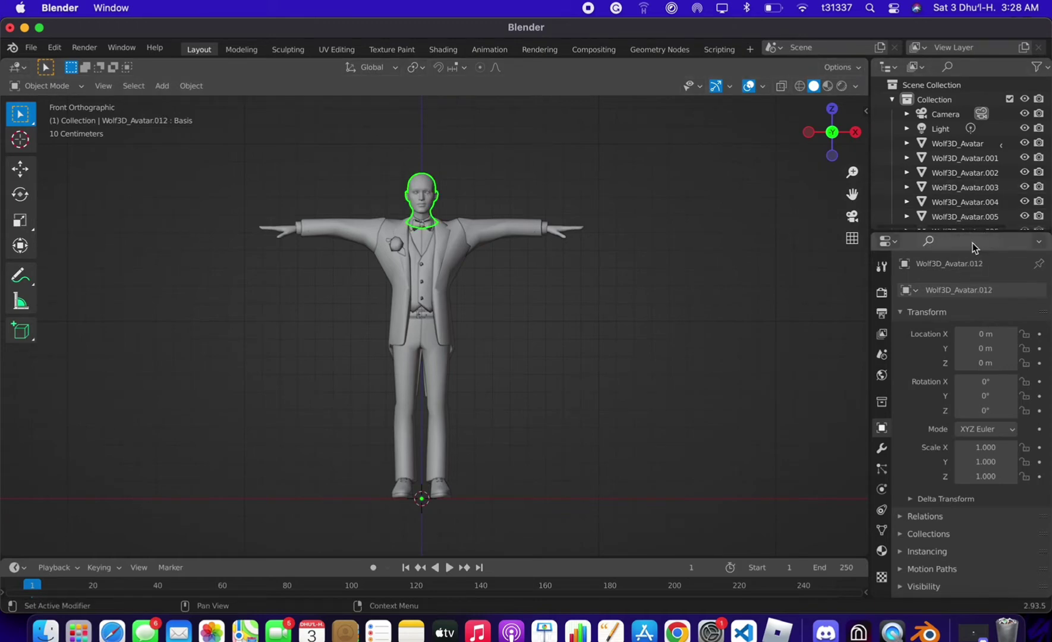
{"action": "left_click_drag", "start_coordinate": [969, 232], "coordinate": [986, 420]}
{"action": "left_click", "coordinate": [1023, 320]}
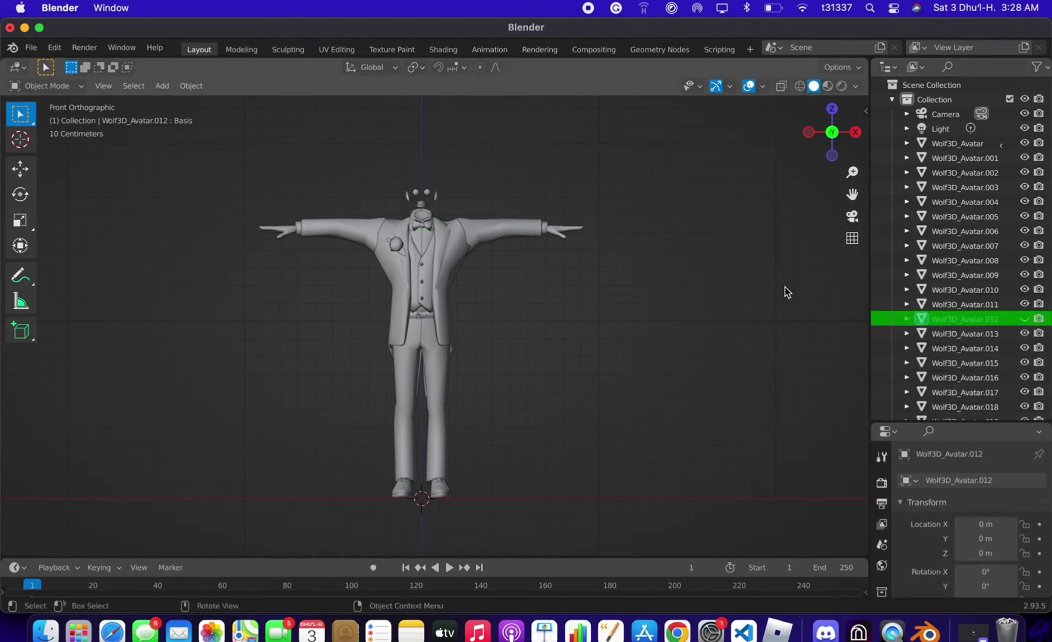
{"action": "left_click", "coordinate": [572, 233]}
{"action": "key", "text": "h"}
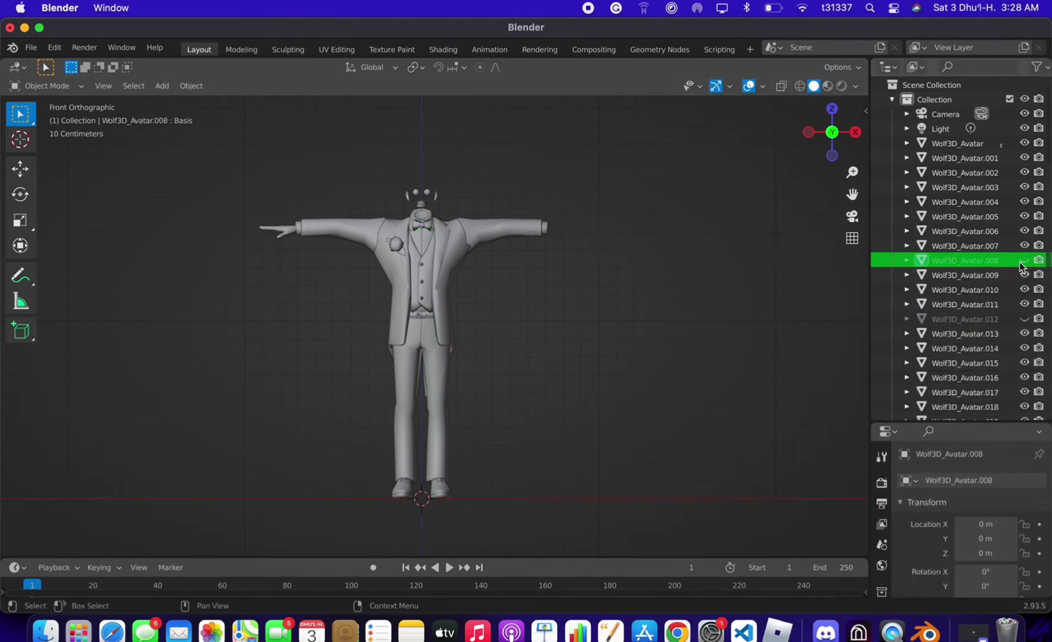
{"action": "left_click", "coordinate": [293, 231]}
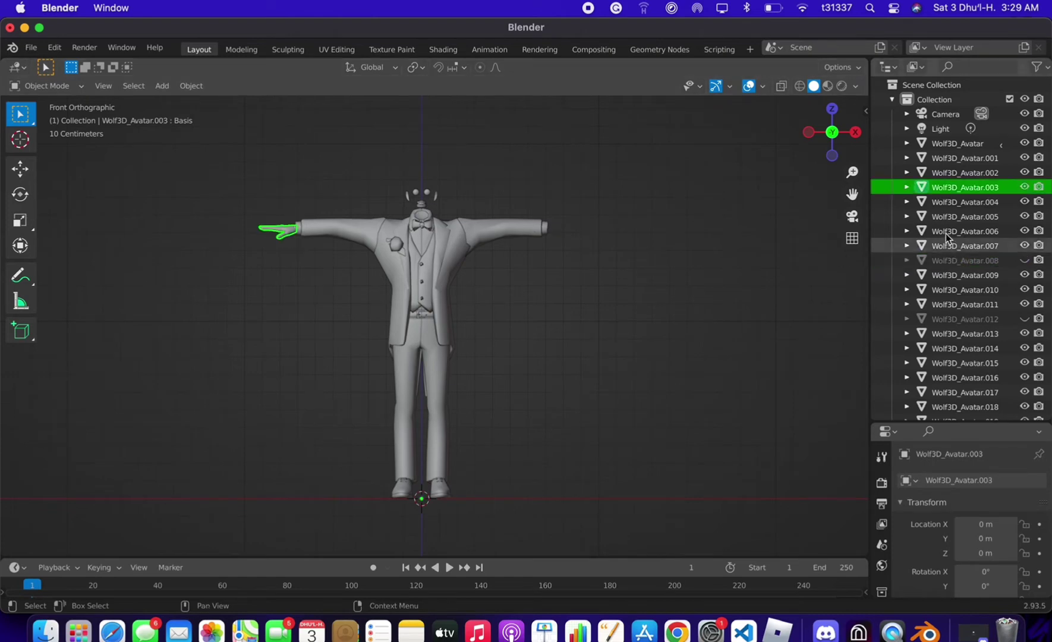
{"action": "left_click", "coordinate": [1024, 188]}
Hide the foot pieces Wolf3D_Avatar.044, .043, .041 and .040.
{"action": "left_click", "coordinate": [445, 495]}
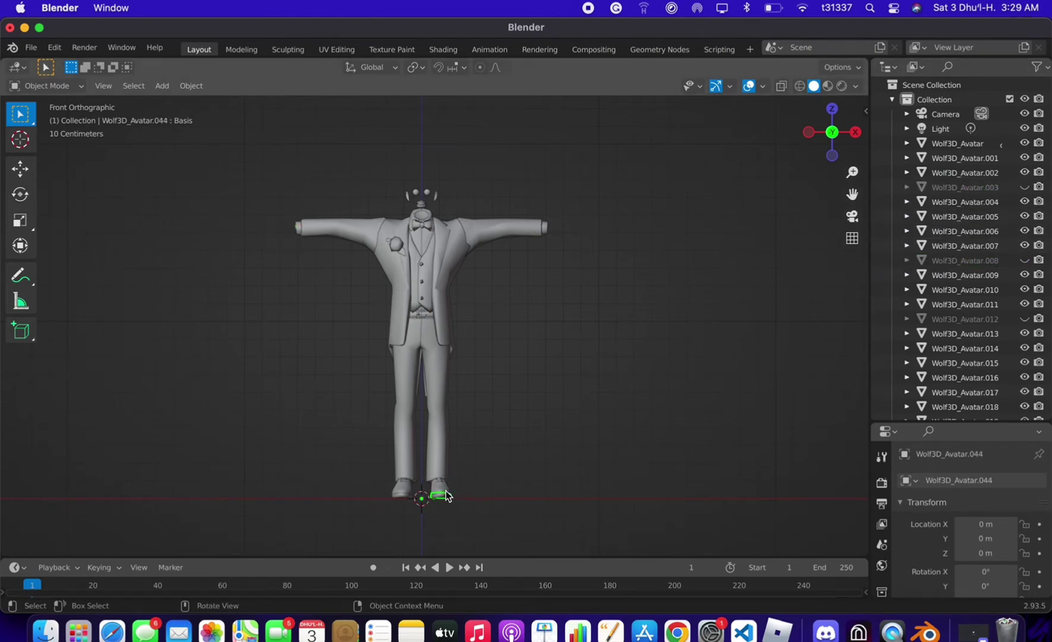
{"action": "scroll", "coordinate": [987, 268], "scroll_direction": "down", "scroll_amount": 15}
{"action": "scroll", "coordinate": [982, 285], "scroll_direction": "up", "scroll_amount": 14}
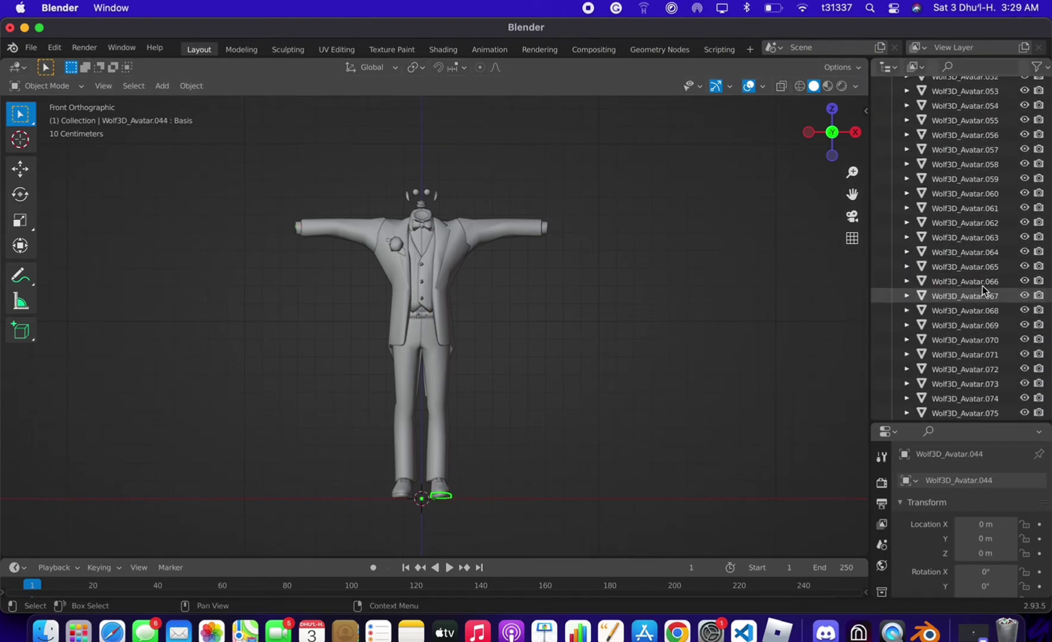
{"action": "left_click", "coordinate": [1023, 196]}
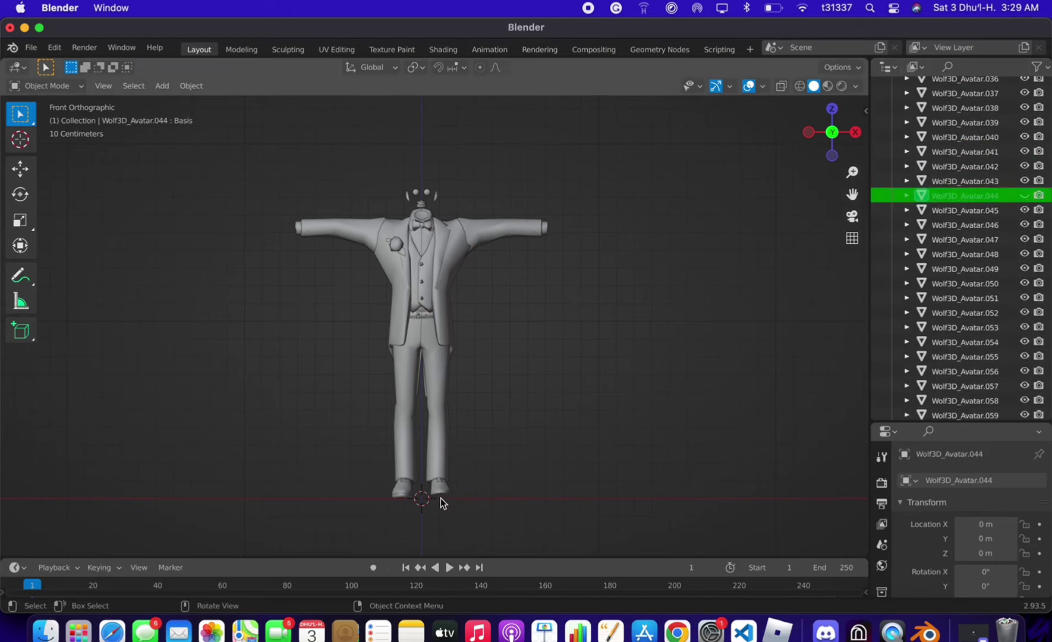
{"action": "left_click", "coordinate": [442, 491]}
{"action": "left_click", "coordinate": [1024, 181]}
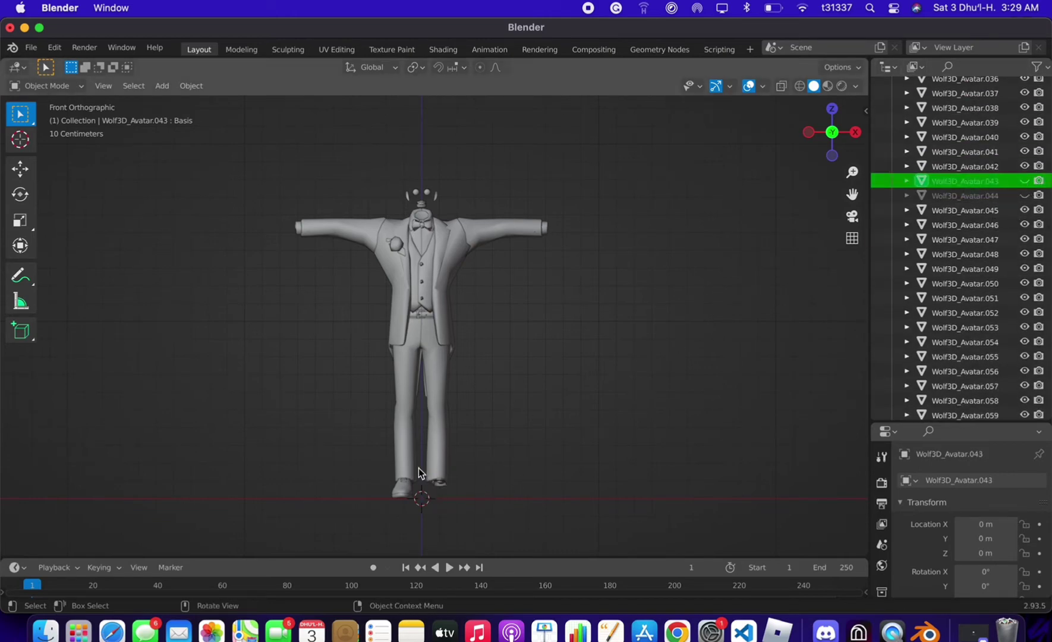
{"action": "left_click", "coordinate": [397, 497]}
{"action": "key", "text": "h"}
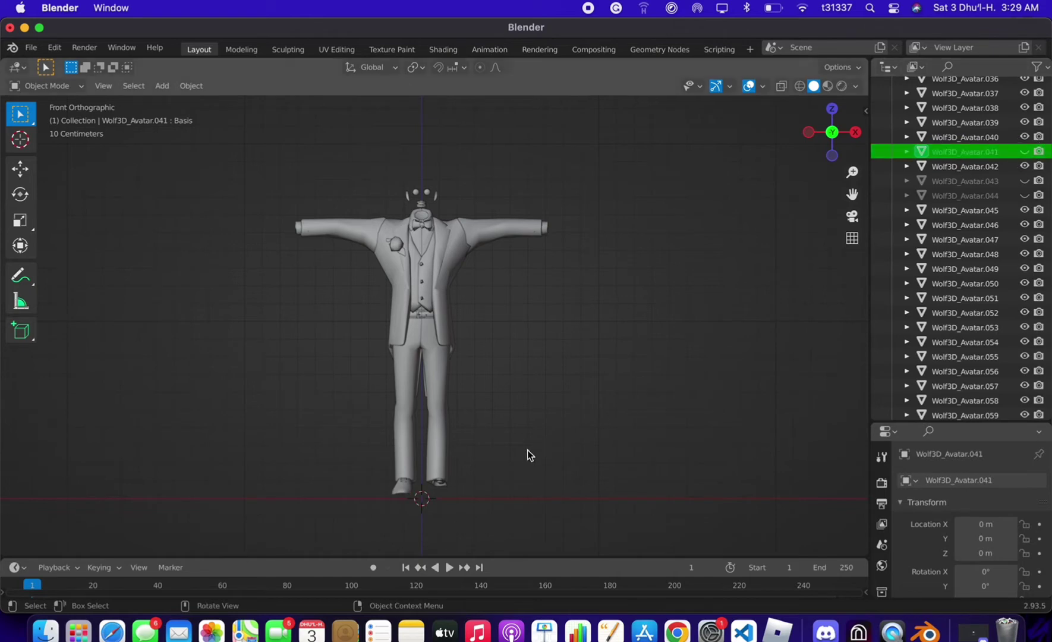
{"action": "left_click", "coordinate": [406, 491]}
{"action": "left_click", "coordinate": [1024, 137]}
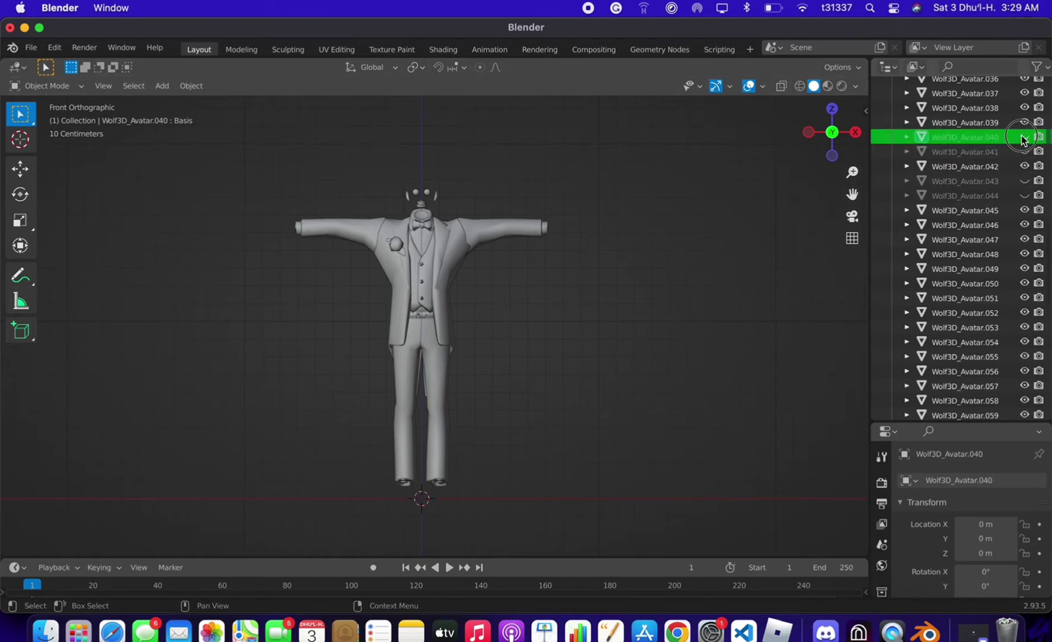
Zoom to the neck and box-select the floating eyes, brows and head piece.
{"action": "scroll", "coordinate": [623, 272], "scroll_direction": "up", "scroll_amount": 2}
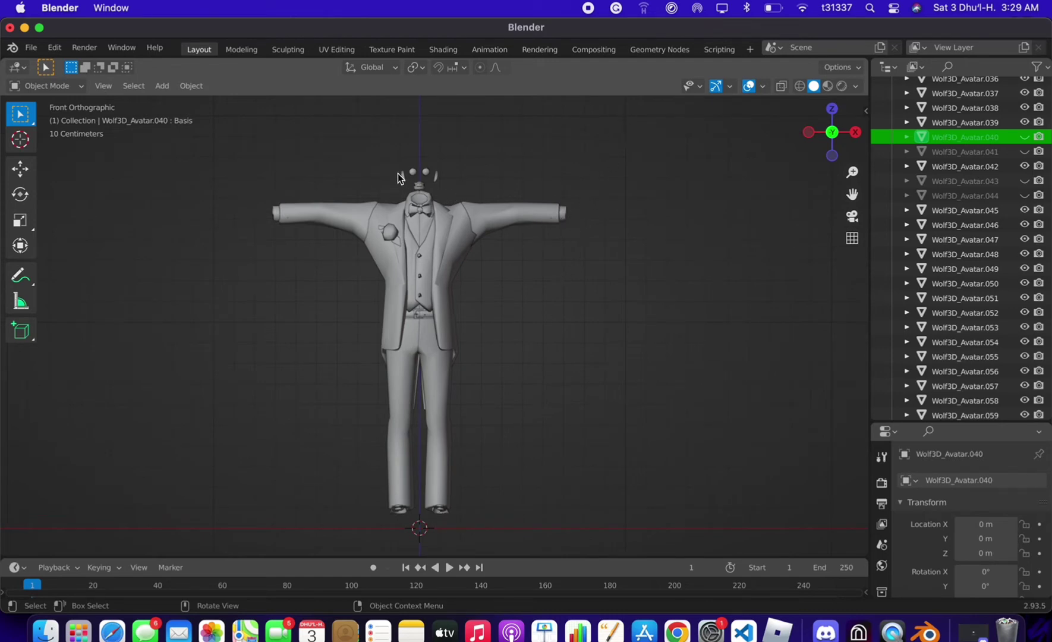
{"action": "scroll", "coordinate": [428, 162], "scroll_direction": "up", "scroll_amount": 5}
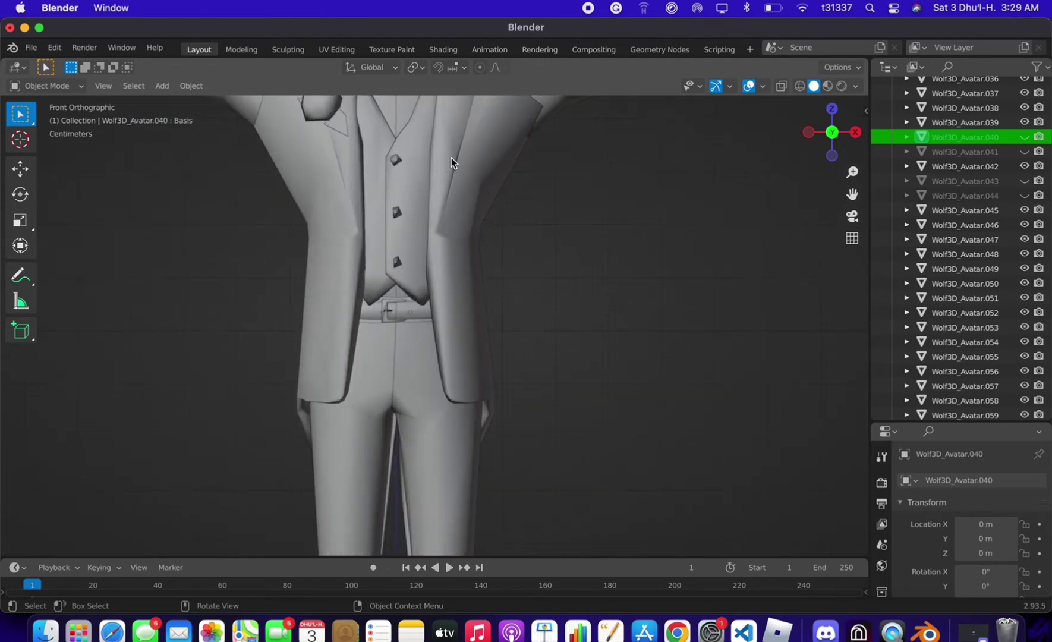
{"action": "scroll", "coordinate": [451, 158], "scroll_direction": "down", "scroll_amount": 2}
{"action": "left_click_drag", "start_coordinate": [852, 194], "coordinate": [851, 193]}
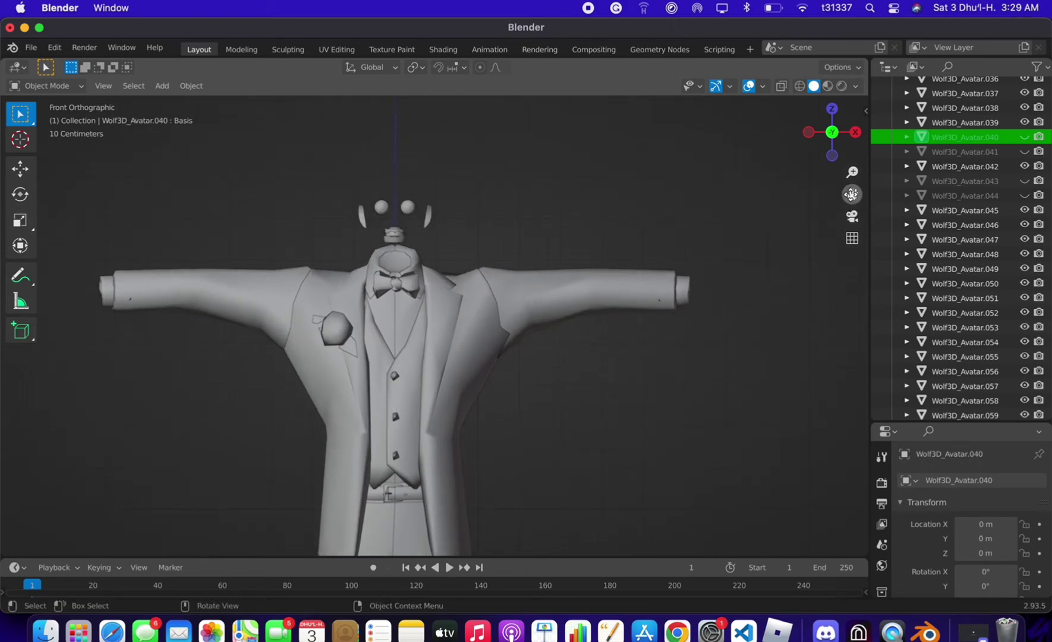
{"action": "left_click_drag", "start_coordinate": [320, 181], "coordinate": [453, 236]}
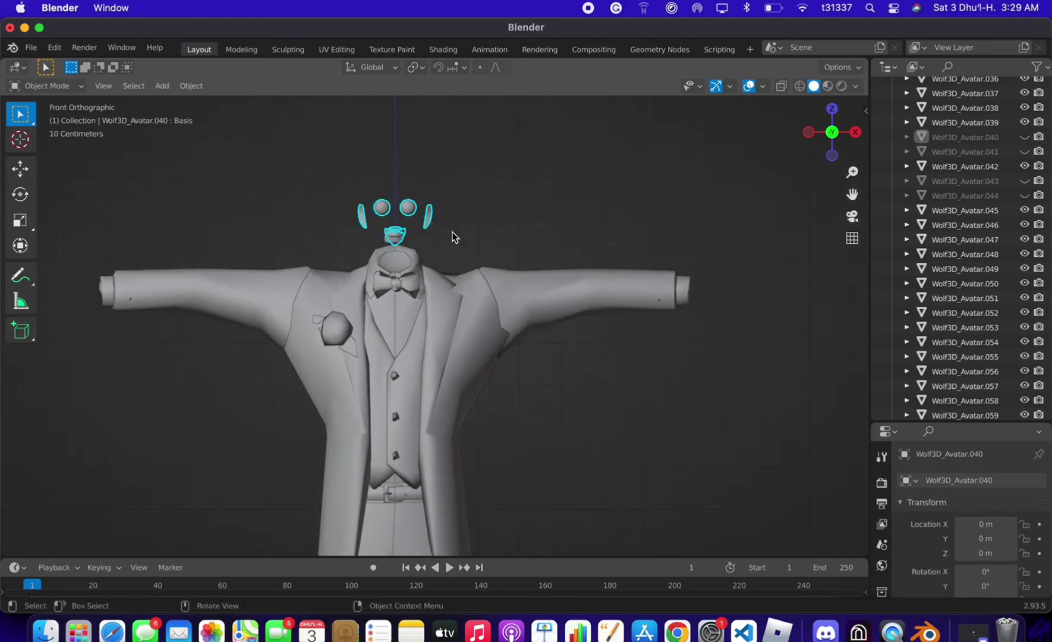
Delete the floating eyes, brows and remaining small head pieces.
{"action": "key", "text": "x"}
{"action": "left_click", "coordinate": [452, 233]}
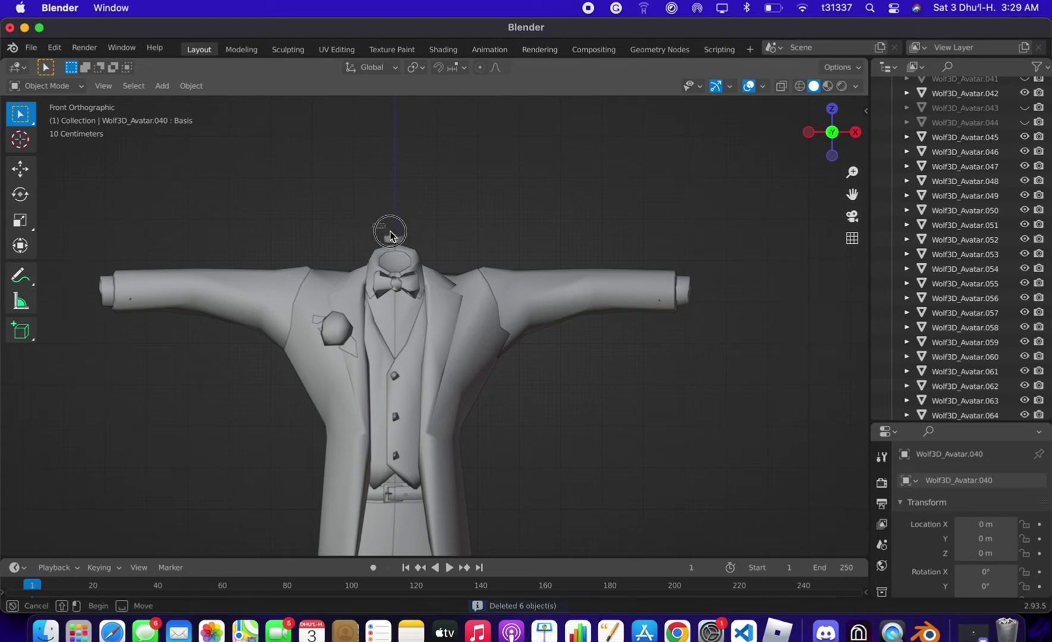
{"action": "left_click_drag", "start_coordinate": [373, 225], "coordinate": [402, 242]}
{"action": "key", "text": "x"}
{"action": "left_click", "coordinate": [400, 242]}
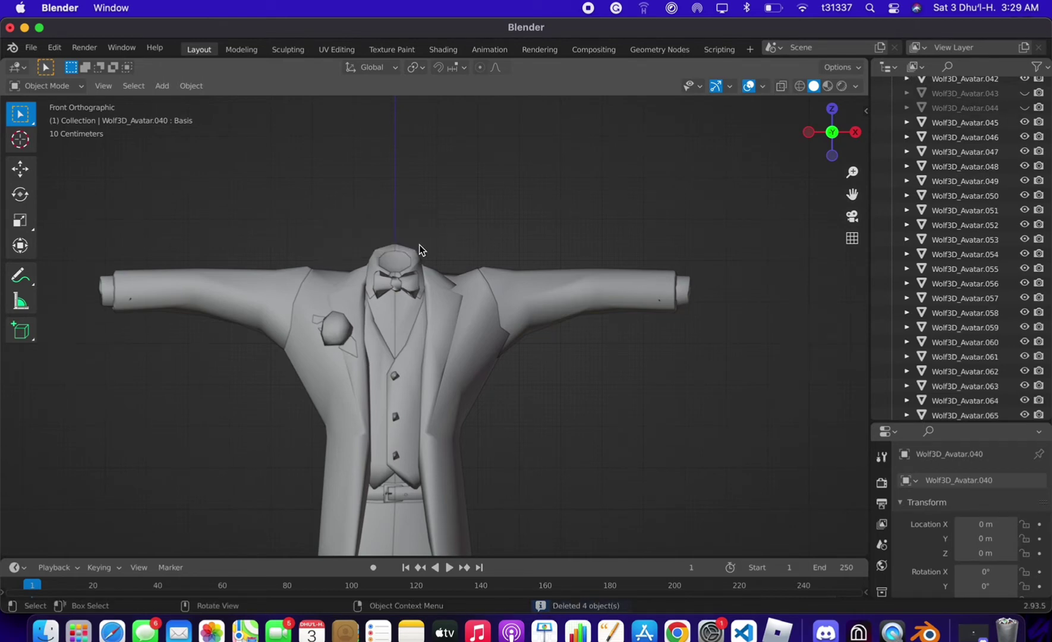
Delete collar piece Wolf3D_Avatar.053.
{"action": "scroll", "coordinate": [419, 244], "scroll_direction": "up", "scroll_amount": 1}
{"action": "middle_click_drag", "start_coordinate": [564, 219], "coordinate": [630, 185]}
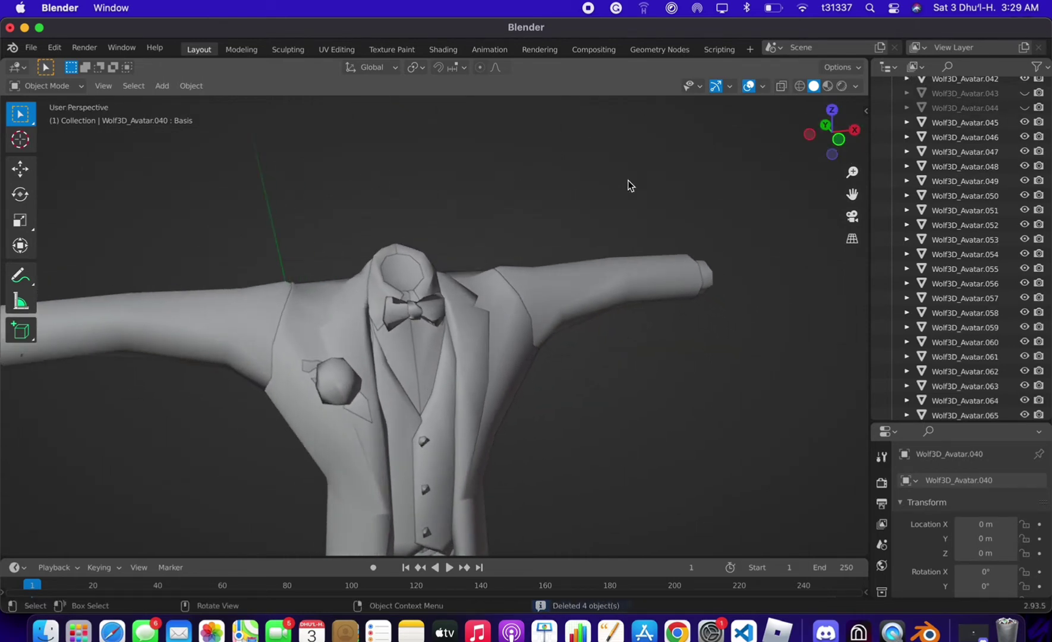
{"action": "left_click", "coordinate": [368, 300]}
{"action": "left_click", "coordinate": [386, 301]}
{"action": "left_click", "coordinate": [382, 295]}
{"action": "key", "text": "x"}
{"action": "left_click", "coordinate": [383, 293]}
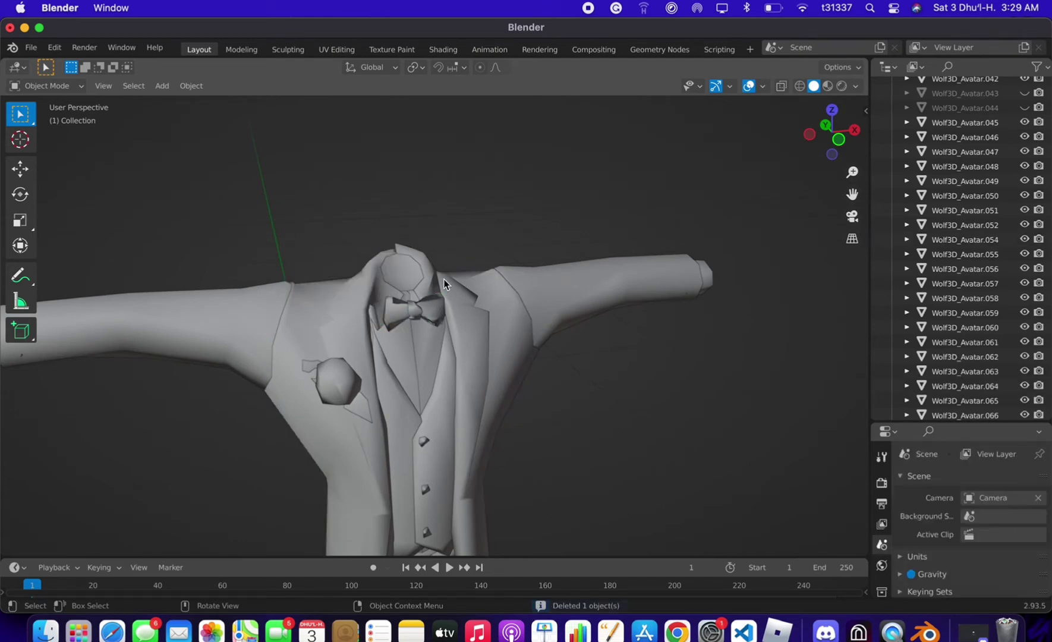
Delete collar piece Wolf3D_Avatar.057 and neck piece .054, then return to front view.
{"action": "left_click", "coordinate": [431, 283]}
{"action": "key", "text": "x"}
{"action": "left_click", "coordinate": [429, 283]}
{"action": "left_click", "coordinate": [398, 284]}
{"action": "key", "text": "x"}
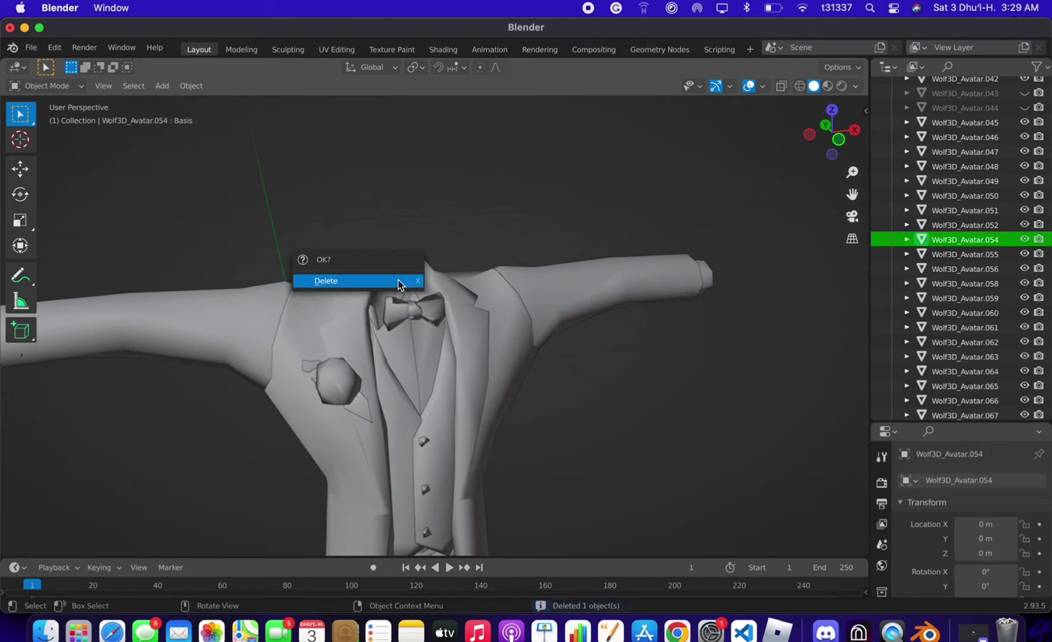
{"action": "left_click", "coordinate": [399, 284]}
{"action": "left_click", "coordinate": [839, 139]}
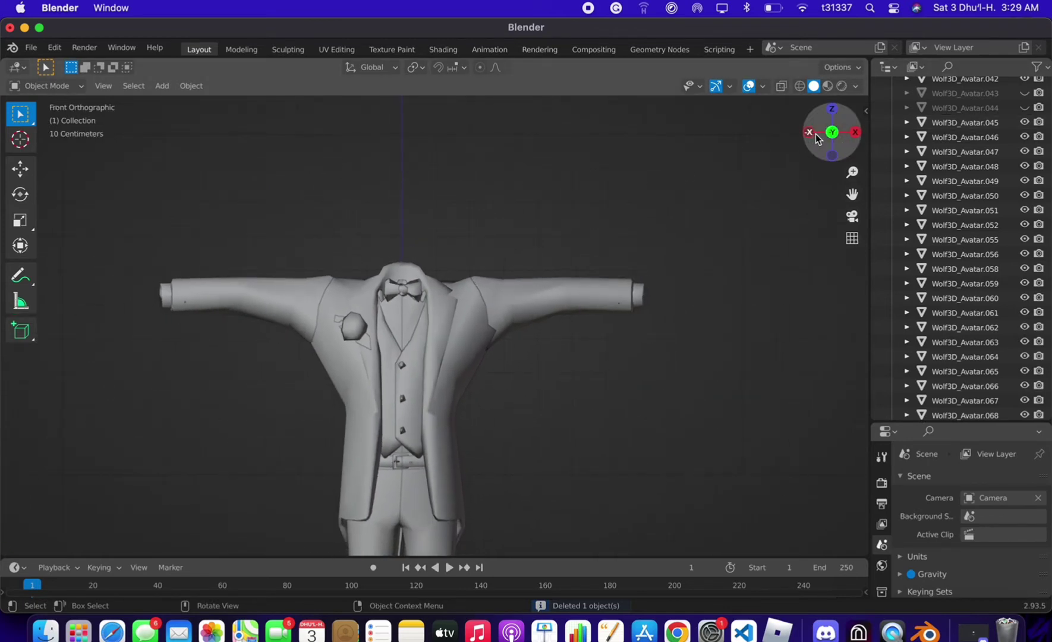
Click through the jacket, vest, lapel, sleeve and cuff pieces to identify them.
{"action": "left_click_drag", "start_coordinate": [852, 194], "coordinate": [810, 212]}
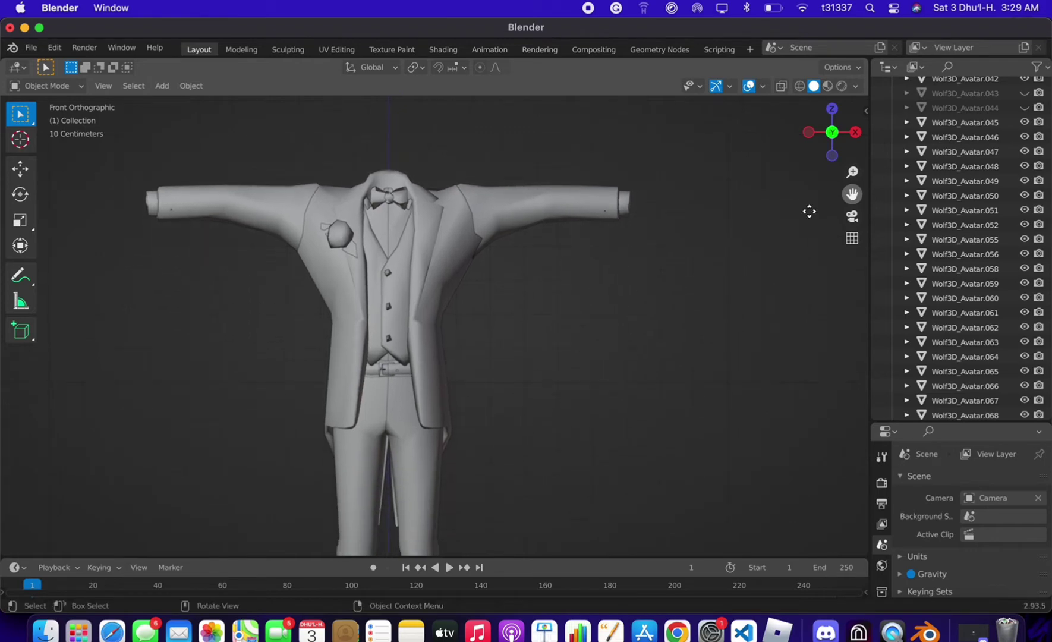
{"action": "left_click", "coordinate": [332, 366]}
{"action": "left_click", "coordinate": [408, 302]}
{"action": "left_click", "coordinate": [384, 295]}
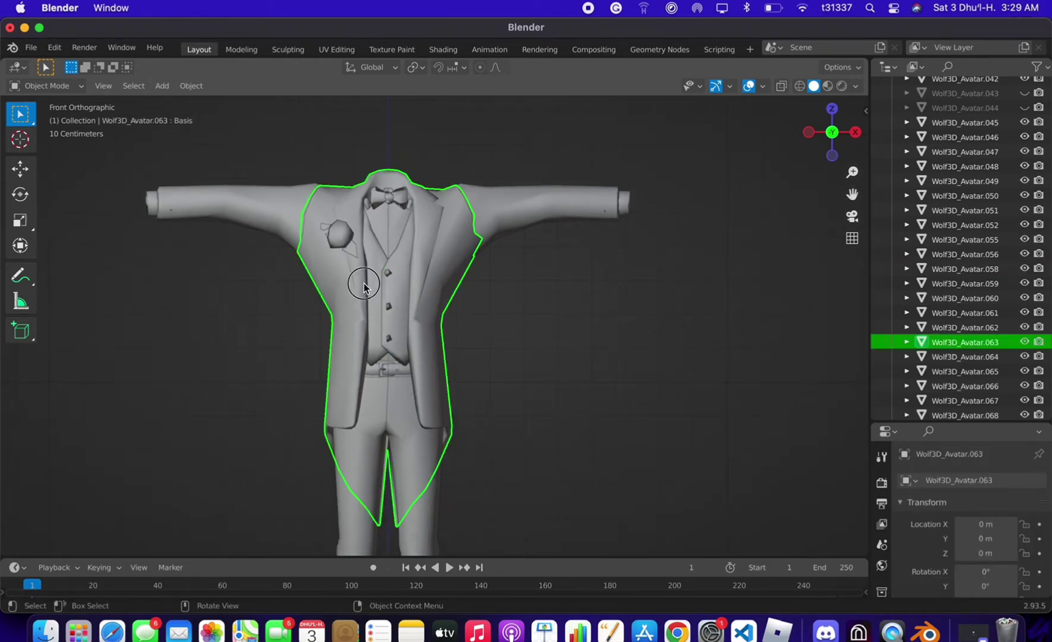
{"action": "left_click", "coordinate": [367, 280]}
{"action": "left_click", "coordinate": [382, 253]}
{"action": "left_click", "coordinate": [238, 201]}
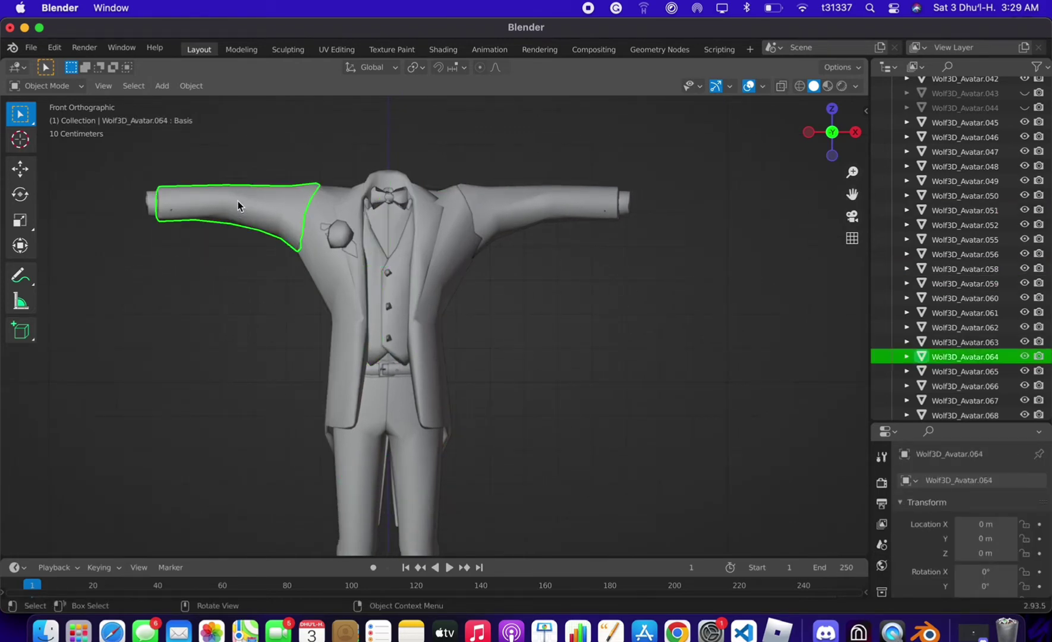
{"action": "left_click", "coordinate": [154, 199]}
{"action": "left_click", "coordinate": [604, 327]}
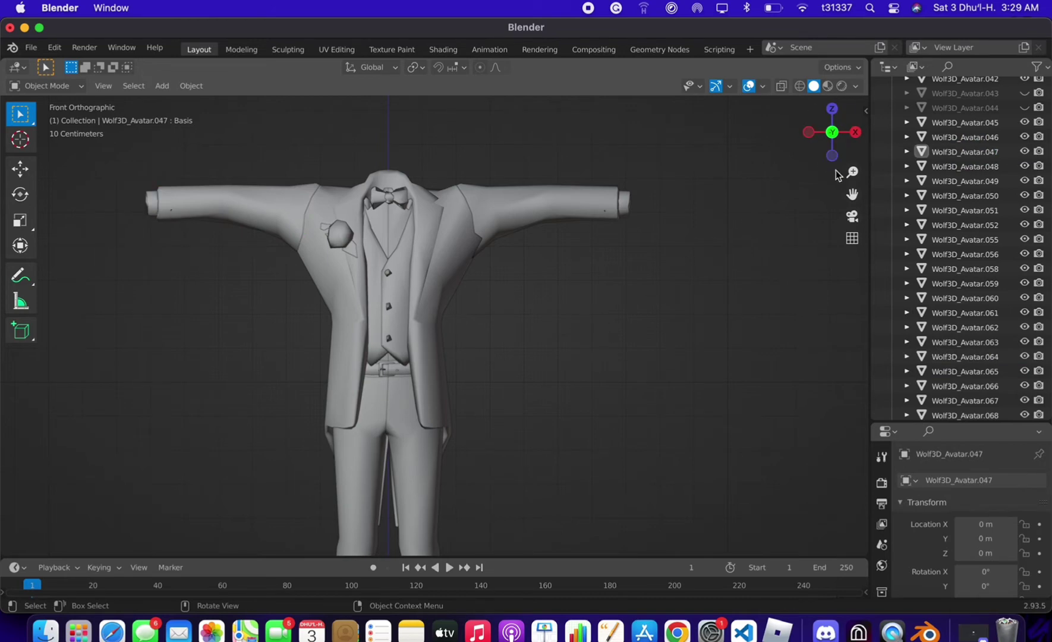
Box-select every suit piece and join them into Wolf3D_Avatar.047.
{"action": "scroll", "coordinate": [766, 186], "scroll_direction": "down", "scroll_amount": 3}
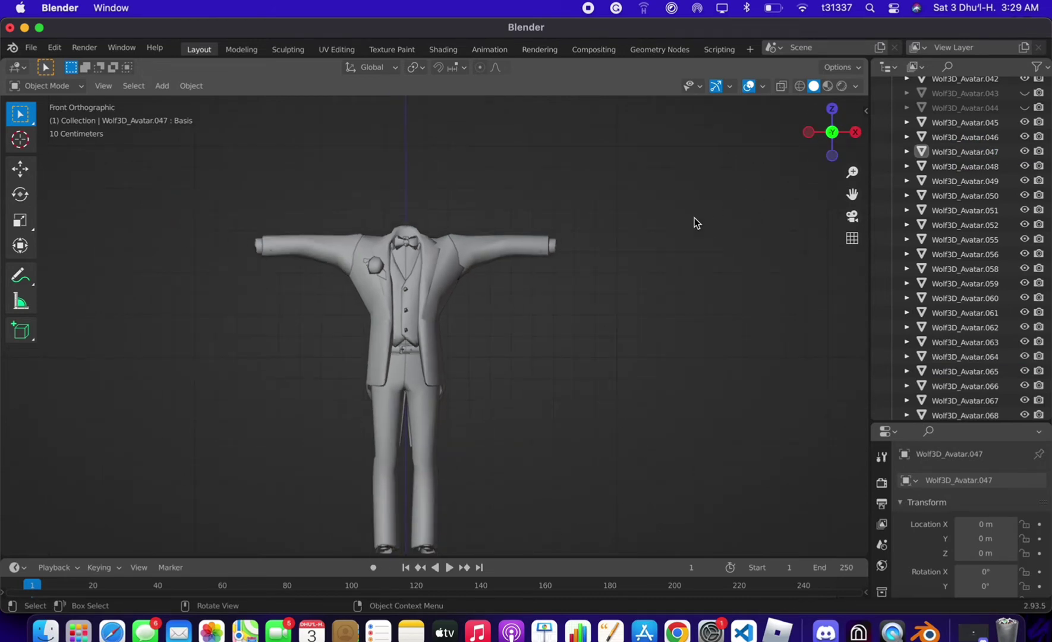
{"action": "left_click_drag", "start_coordinate": [218, 200], "coordinate": [593, 558]}
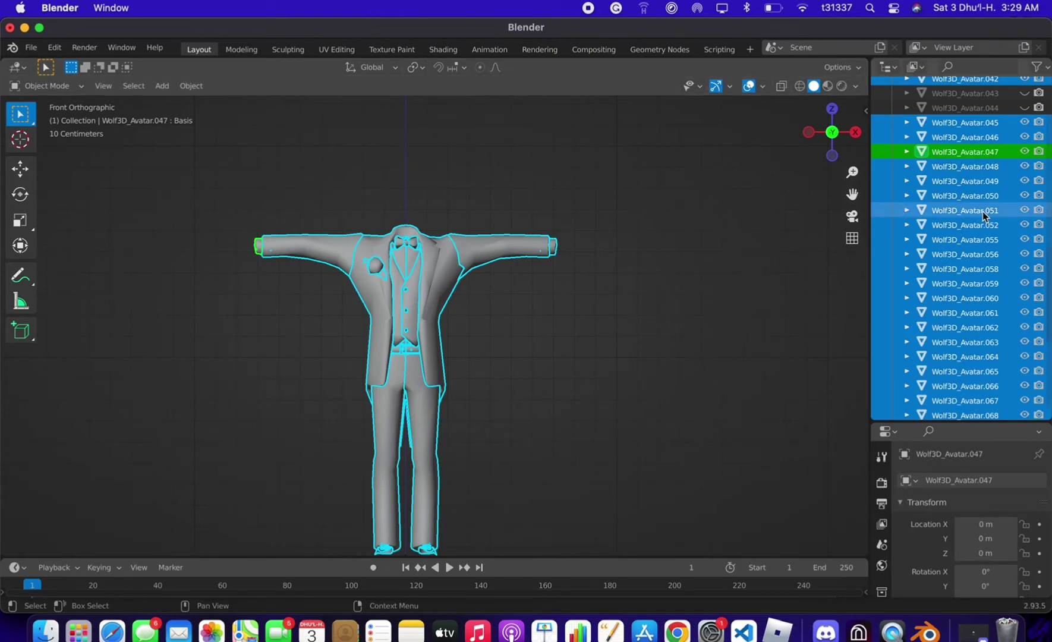
{"action": "scroll", "coordinate": [964, 211], "scroll_direction": "up", "scroll_amount": 2}
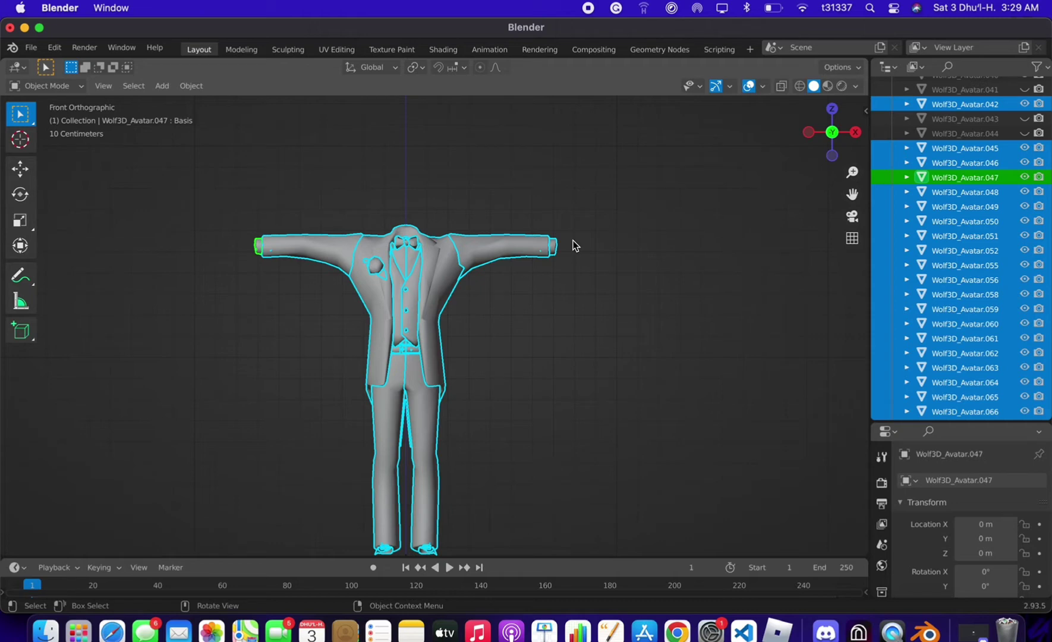
{"action": "left_click", "coordinate": [191, 86]}
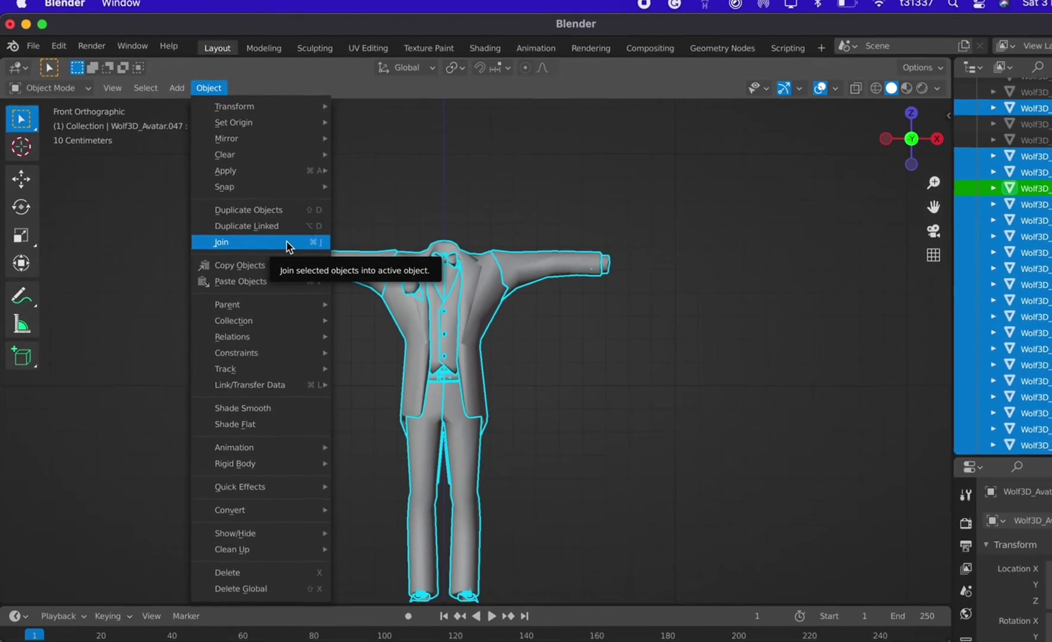
{"action": "left_click", "coordinate": [293, 246]}
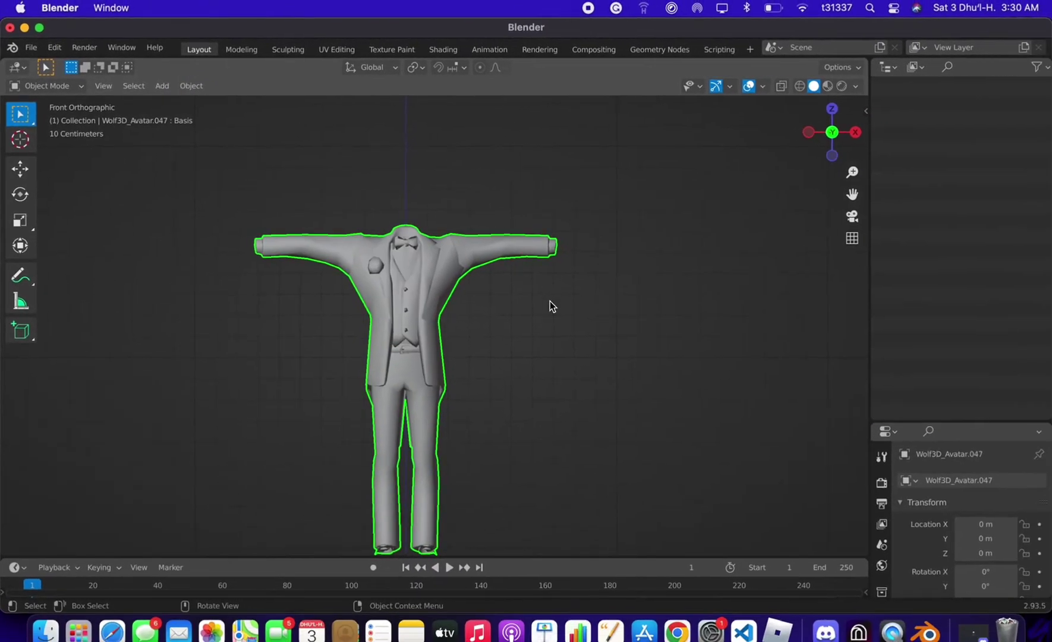
{"action": "left_click", "coordinate": [550, 302]}
Unhide the hands Wolf3D_Avatar.003 and .008 and the head .012.
{"action": "left_click", "coordinate": [416, 265]}
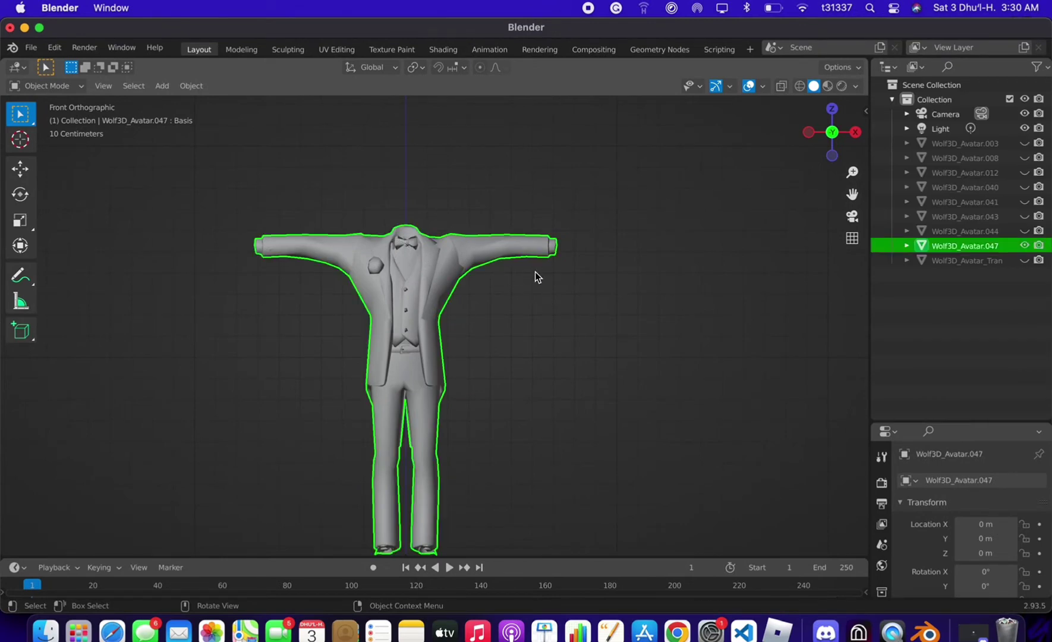
{"action": "left_click", "coordinate": [619, 305]}
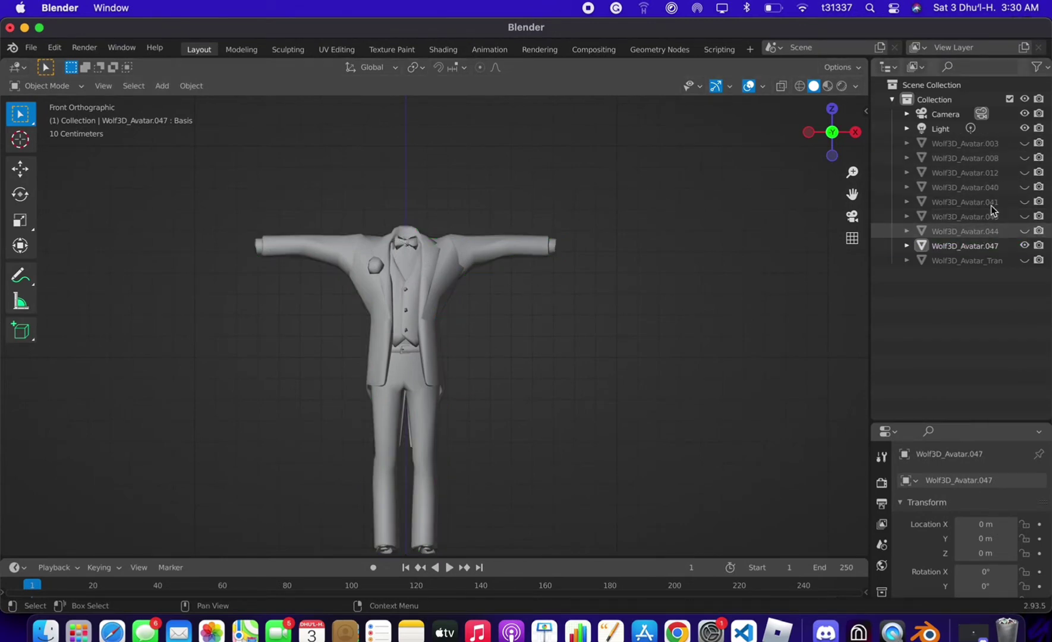
{"action": "left_click", "coordinate": [1023, 146]}
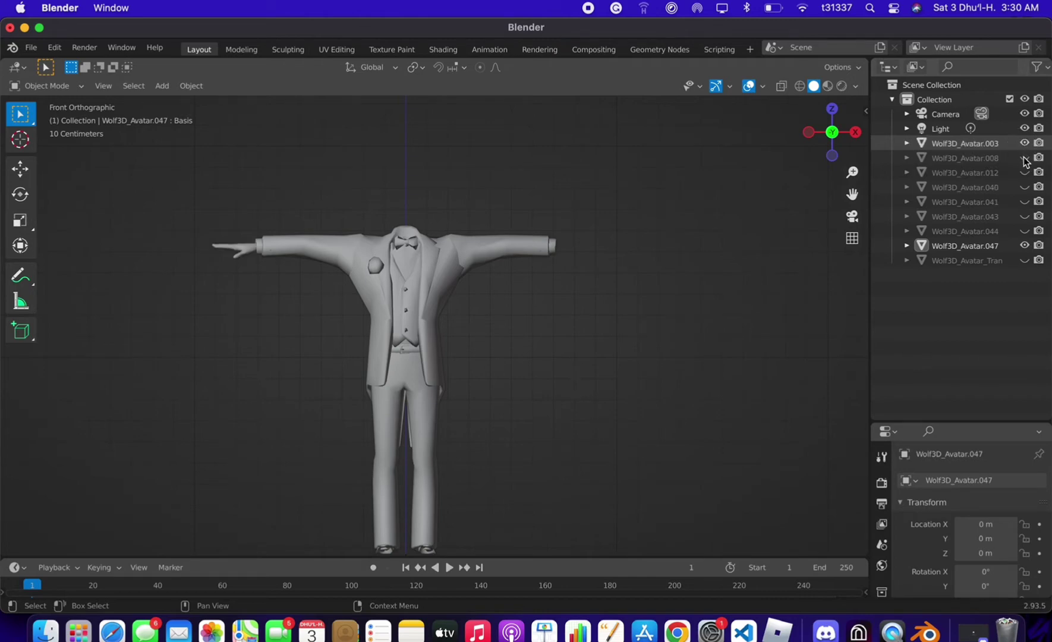
{"action": "left_click", "coordinate": [1024, 159]}
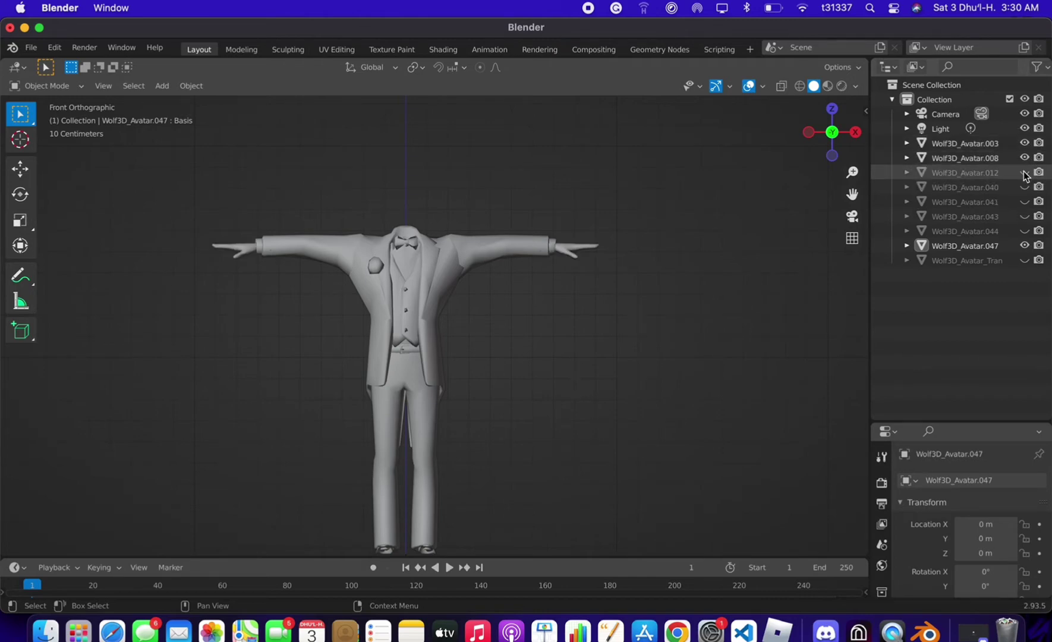
{"action": "left_click", "coordinate": [1024, 173]}
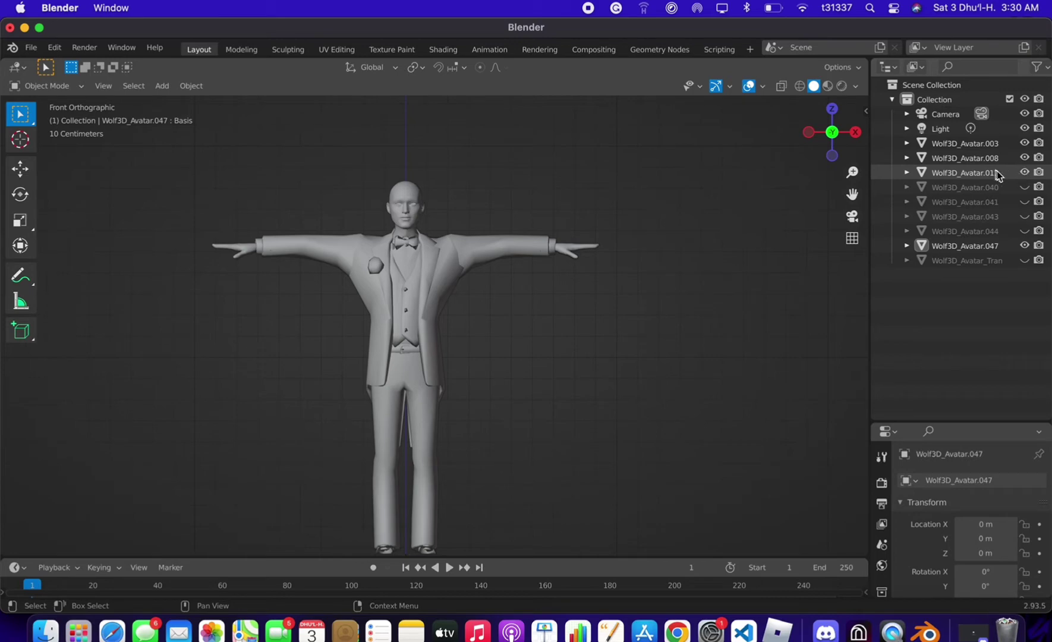
Hide suit .047, unhide feet .044, .043, .041, .040, and select all visible parts.
{"action": "left_click", "coordinate": [1016, 248]}
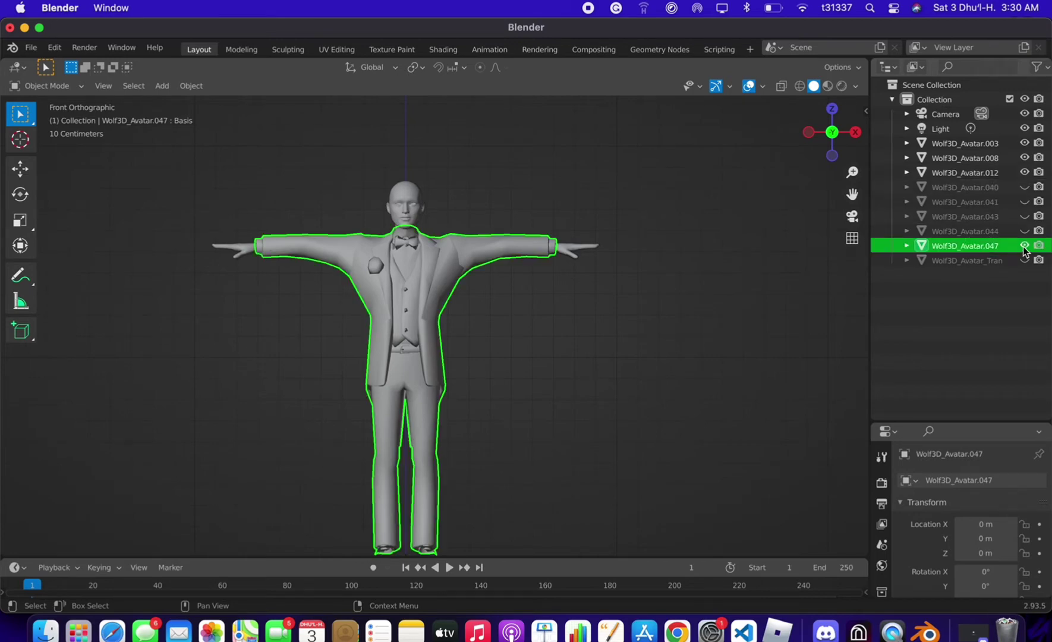
{"action": "left_click", "coordinate": [1024, 248]}
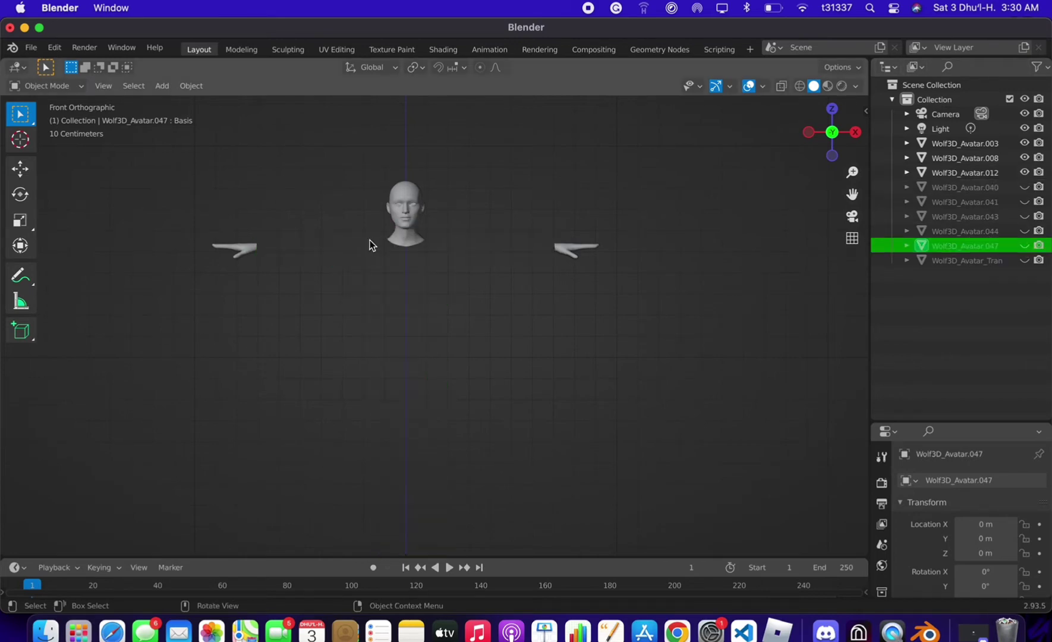
{"action": "left_click", "coordinate": [1025, 231]}
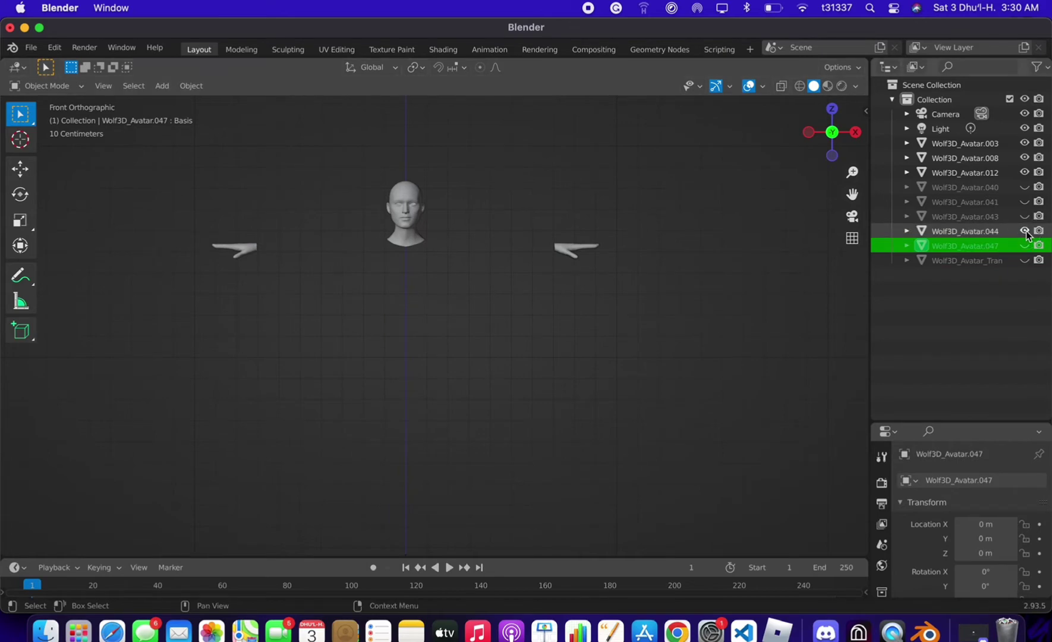
{"action": "left_click_drag", "start_coordinate": [850, 193], "coordinate": [850, 135]}
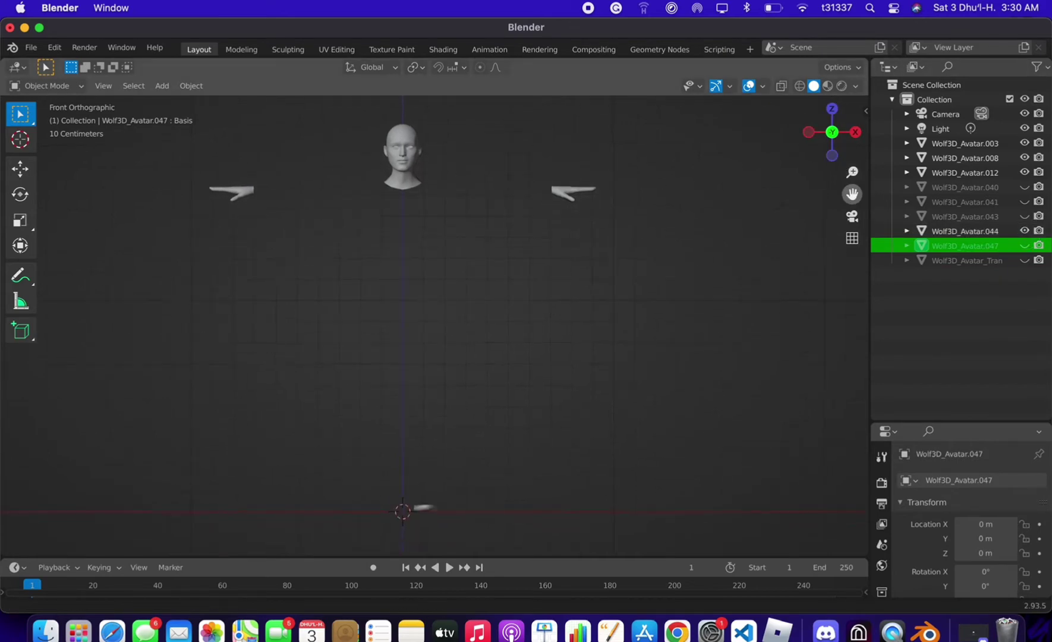
{"action": "left_click", "coordinate": [1025, 217]}
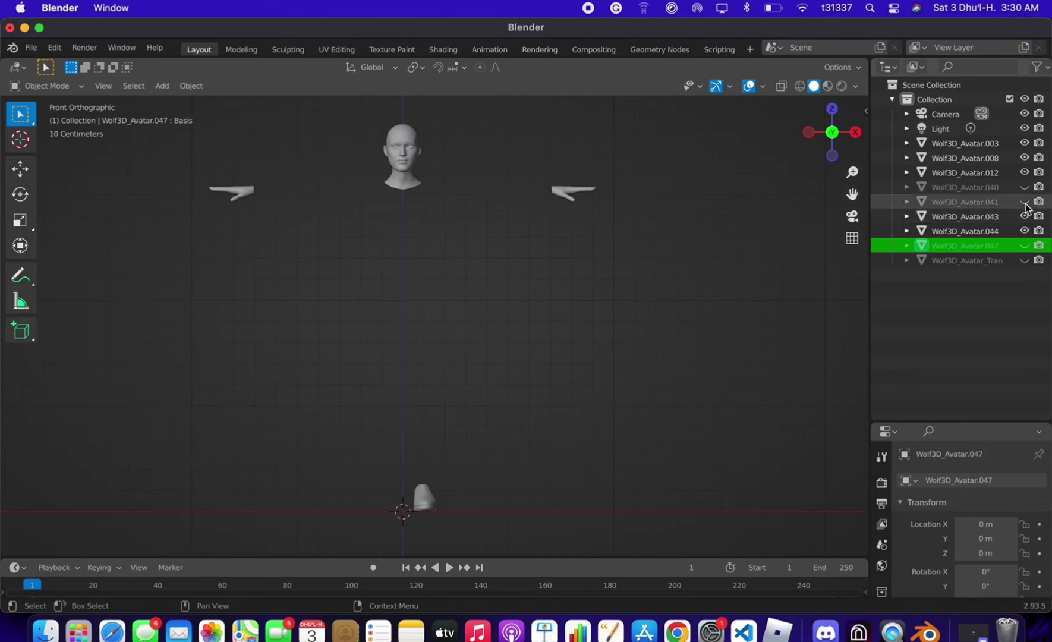
{"action": "left_click", "coordinate": [1025, 202]}
{"action": "left_click", "coordinate": [1024, 187]}
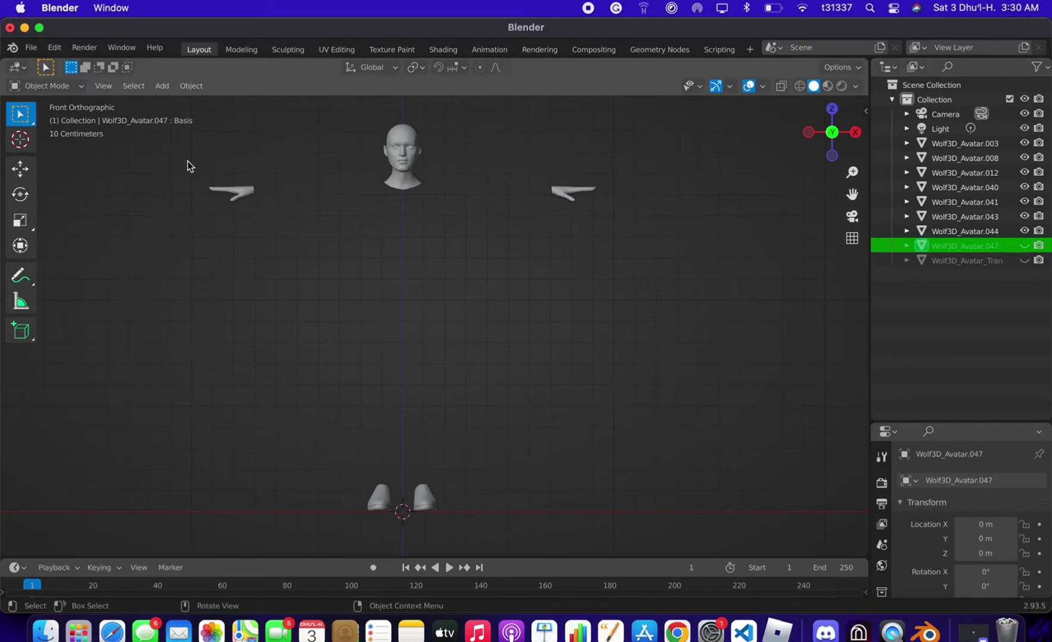
{"action": "left_click_drag", "start_coordinate": [205, 145], "coordinate": [693, 524]}
Box-select all visible body parts, then clear the selection.
{"action": "left_click", "coordinate": [191, 86]}
{"action": "mouse_move", "coordinate": [229, 183]}
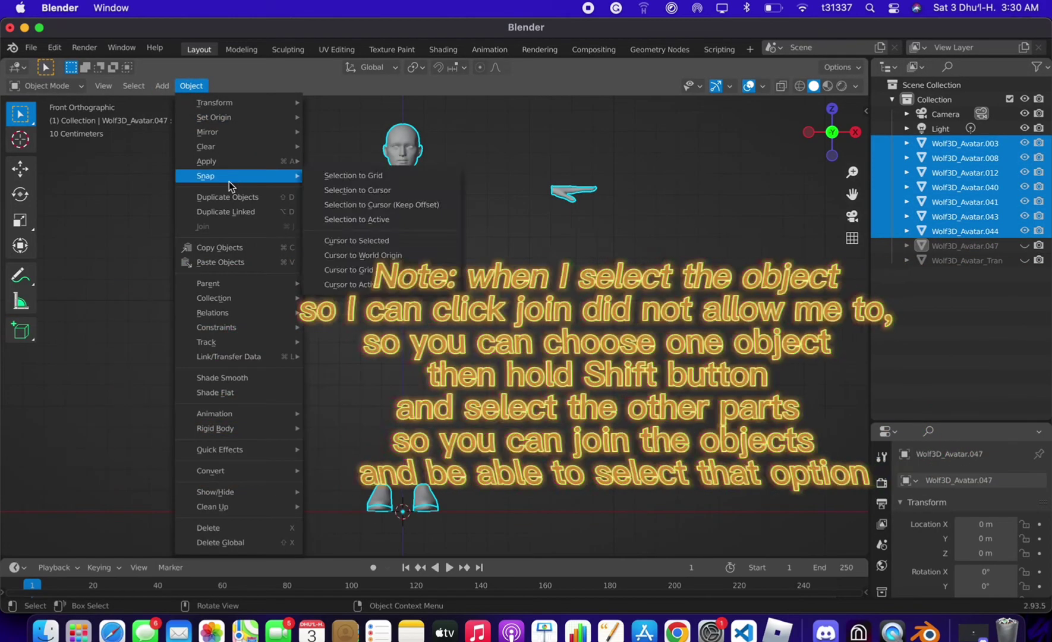
{"action": "left_click", "coordinate": [216, 163]}
{"action": "left_click_drag", "start_coordinate": [217, 163], "coordinate": [620, 513]}
{"action": "left_click", "coordinate": [189, 91]}
{"action": "left_click", "coordinate": [189, 92]}
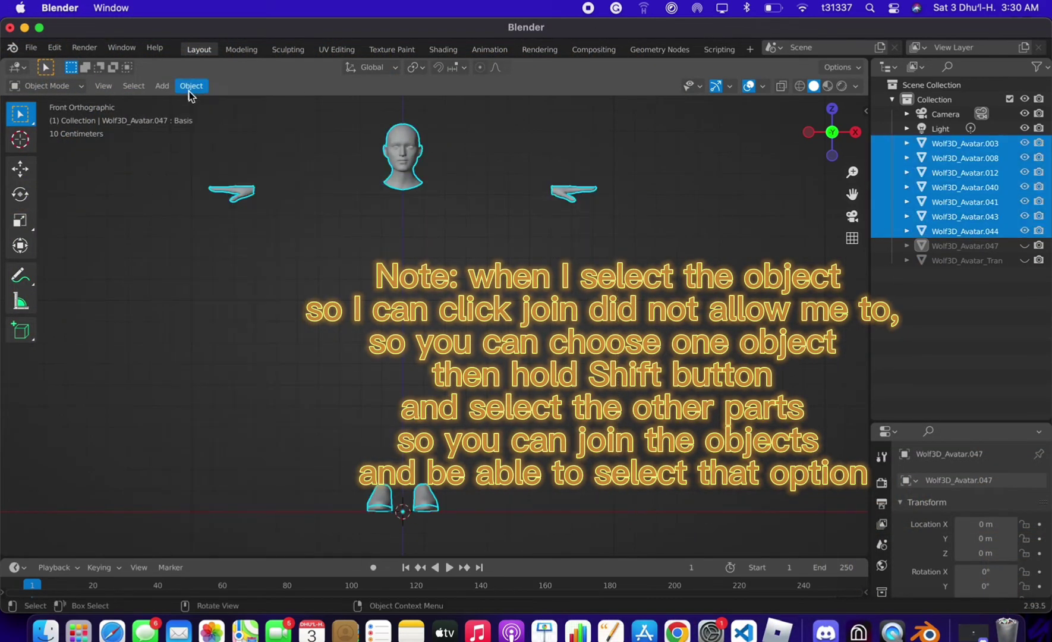
{"action": "left_click", "coordinate": [214, 143]}
Select the left hand, head, right hand and both feet, and join them into one object.
{"action": "left_click", "coordinate": [237, 192]}
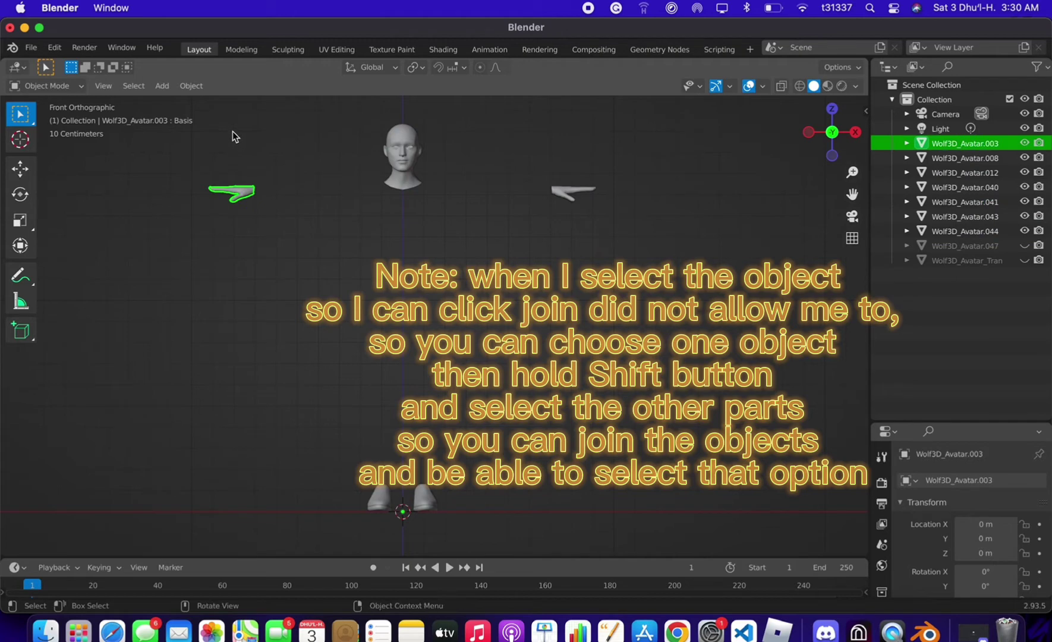
{"action": "left_click", "coordinate": [403, 143], "text": "shift"}
{"action": "left_click", "coordinate": [563, 189], "text": "shift"}
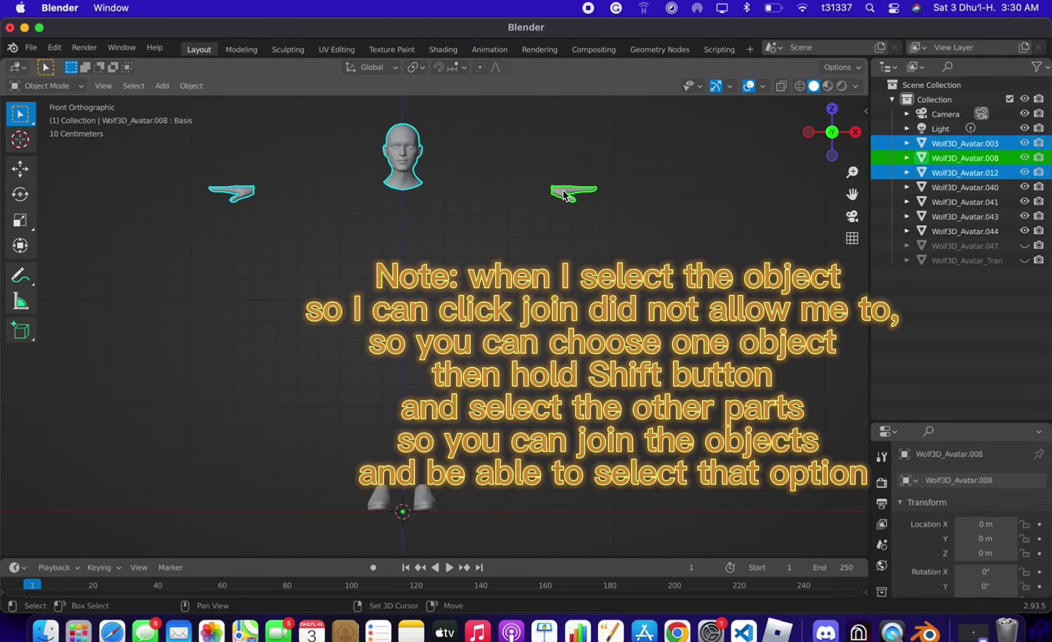
{"action": "left_click", "coordinate": [379, 497], "text": "shift"}
{"action": "left_click", "coordinate": [424, 498], "text": "shift"}
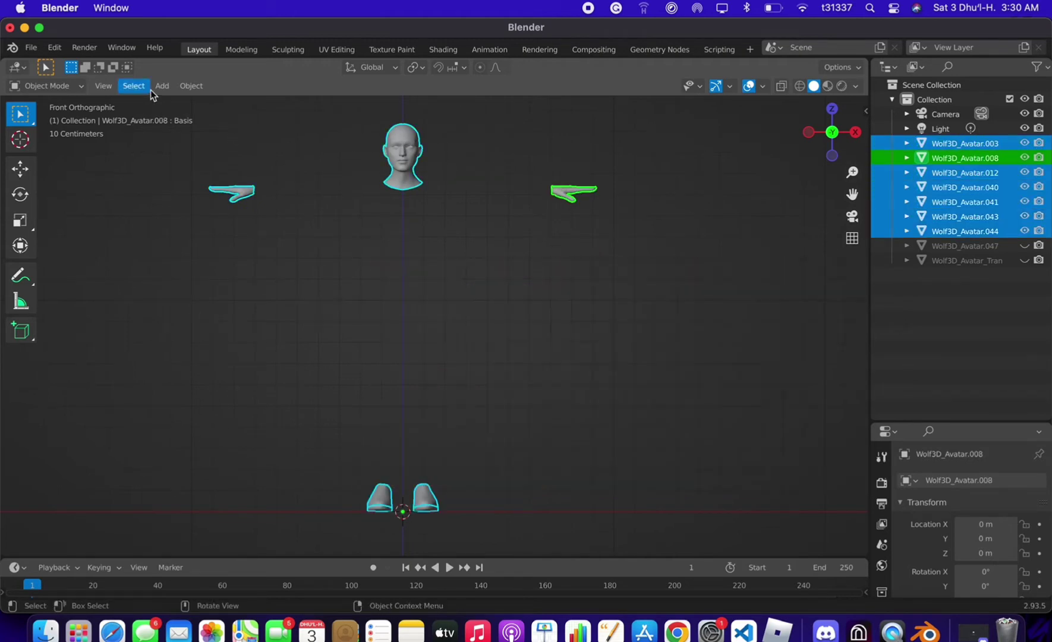
{"action": "left_click", "coordinate": [192, 85]}
{"action": "left_click", "coordinate": [219, 226]}
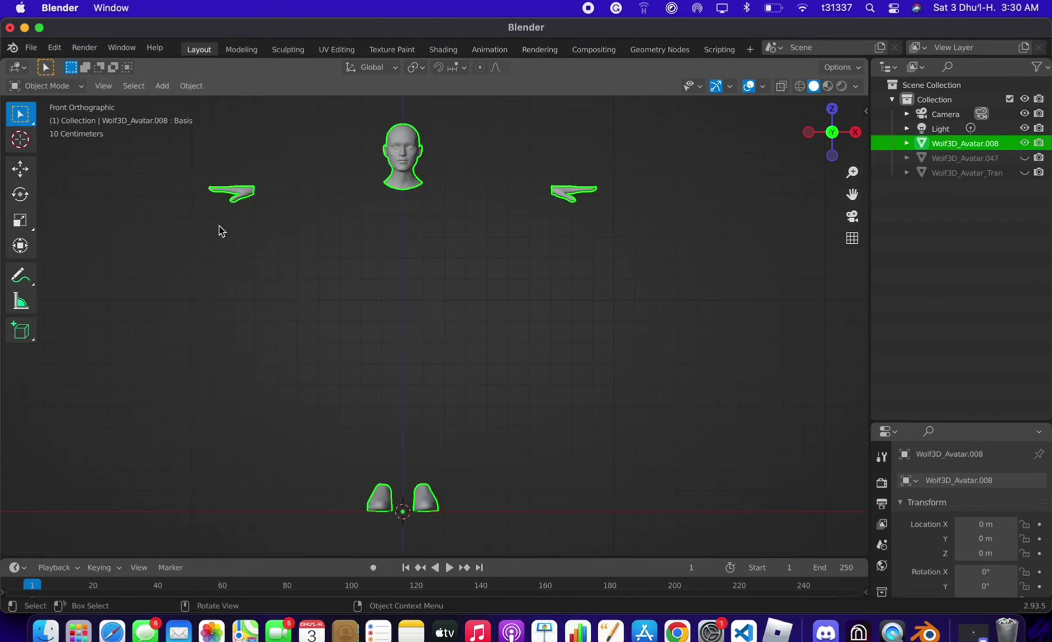
Check the joined Wolf3D_Avatar.008, then make the suit and transparent helmet head visible again.
{"action": "left_click", "coordinate": [661, 254]}
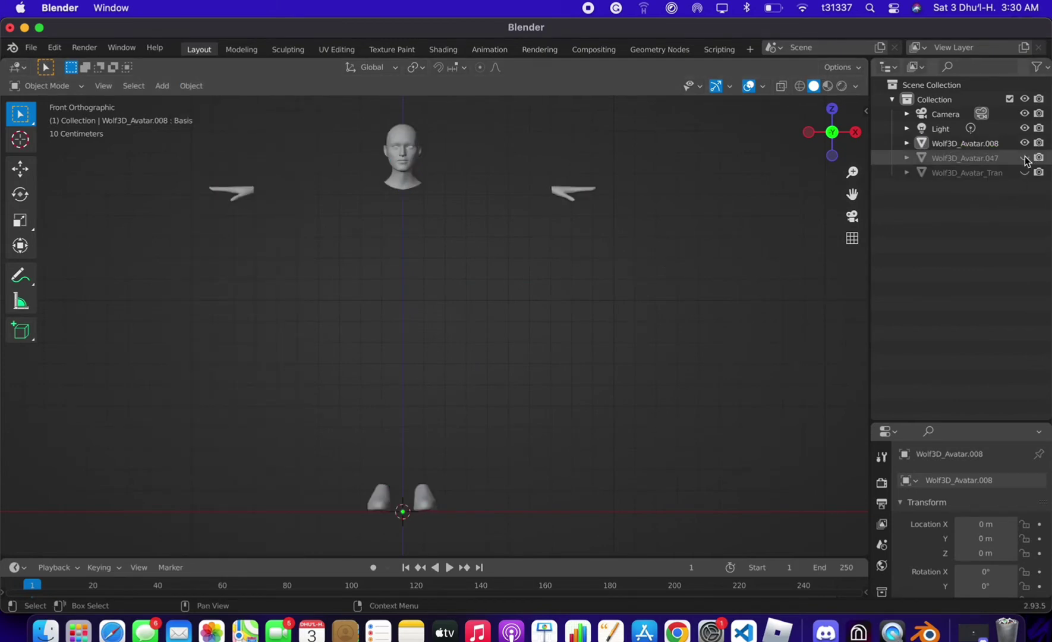
{"action": "left_click", "coordinate": [1025, 157]}
{"action": "left_click", "coordinate": [997, 143]}
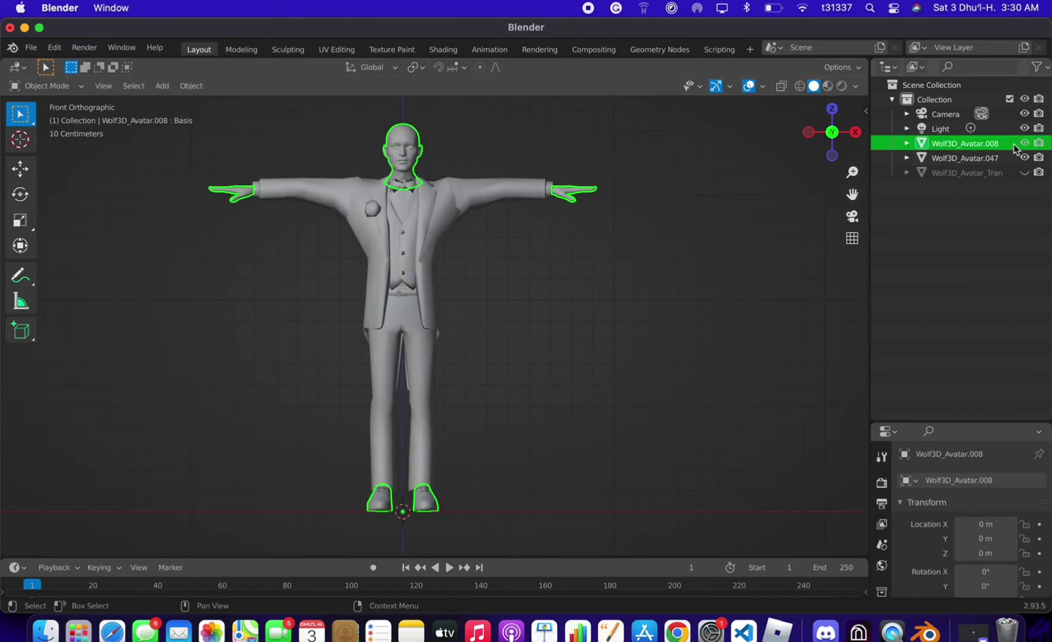
{"action": "left_click", "coordinate": [1024, 144]}
{"action": "left_click", "coordinate": [1025, 143]}
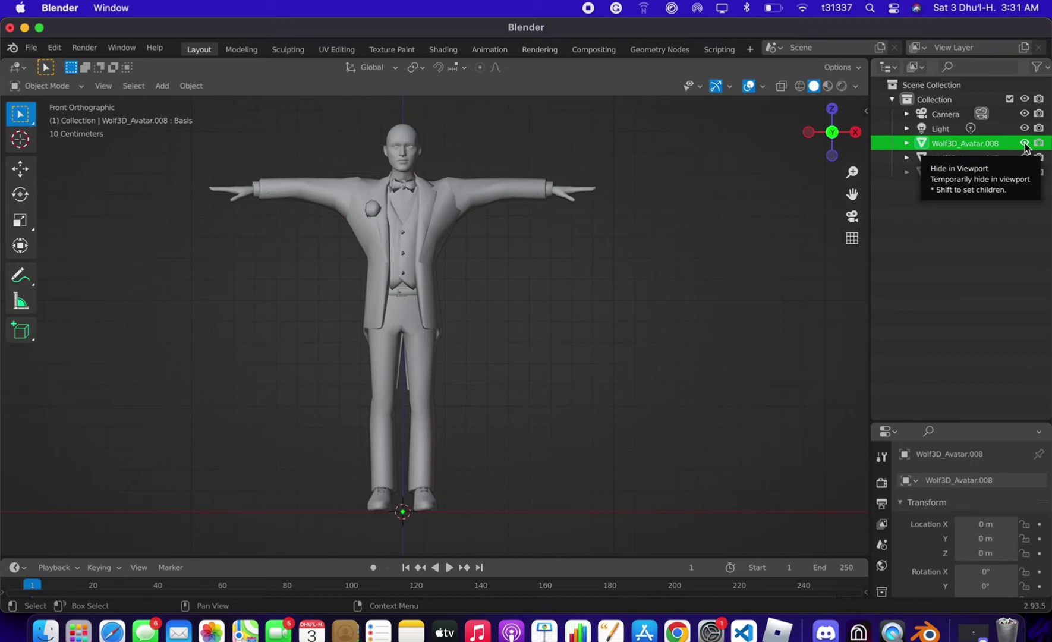
{"action": "left_click", "coordinate": [1025, 143]}
{"action": "left_click", "coordinate": [1024, 144]}
{"action": "left_click", "coordinate": [1025, 158]}
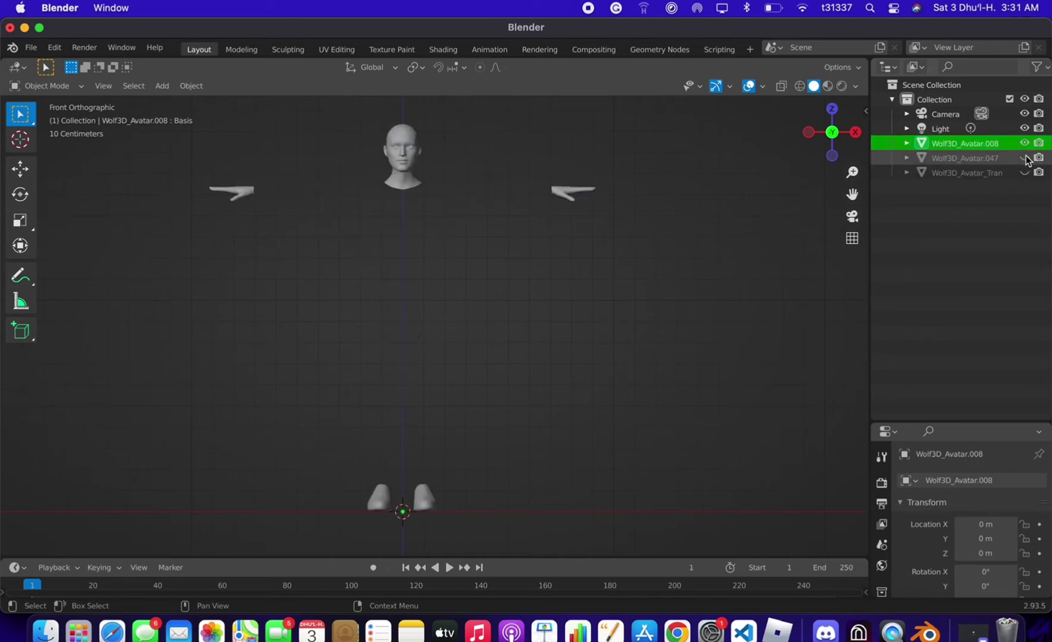
{"action": "left_click", "coordinate": [1025, 158]}
{"action": "left_click", "coordinate": [1025, 172]}
{"action": "left_click", "coordinate": [1025, 173]}
{"action": "left_click", "coordinate": [1025, 173]}
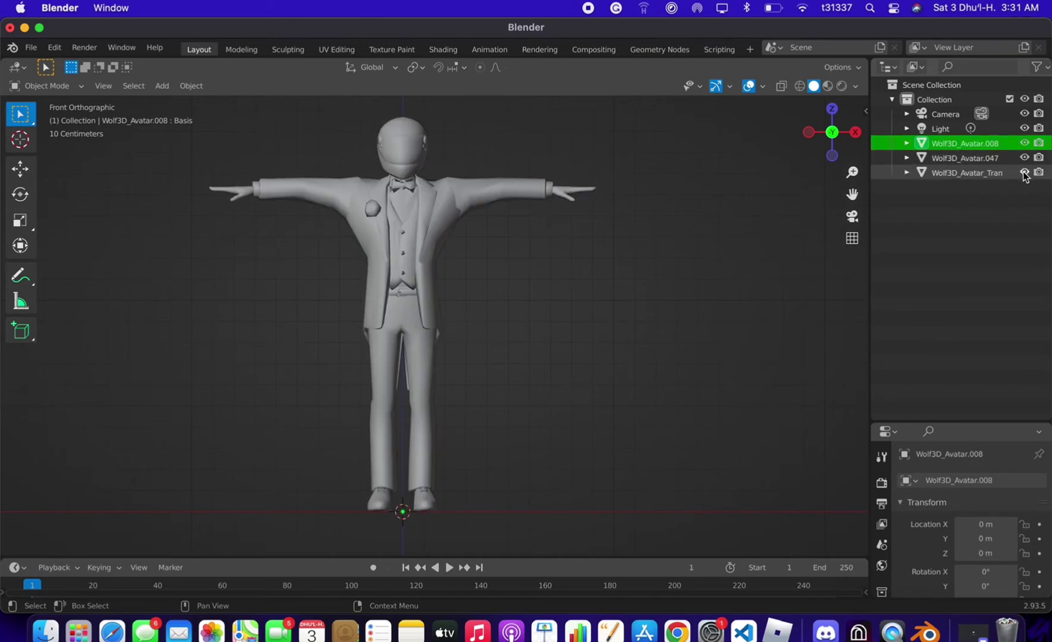
Scale Wolf3D_Avatar.008 to 0.5 on X, Y and Z.
{"action": "left_click", "coordinate": [974, 214]}
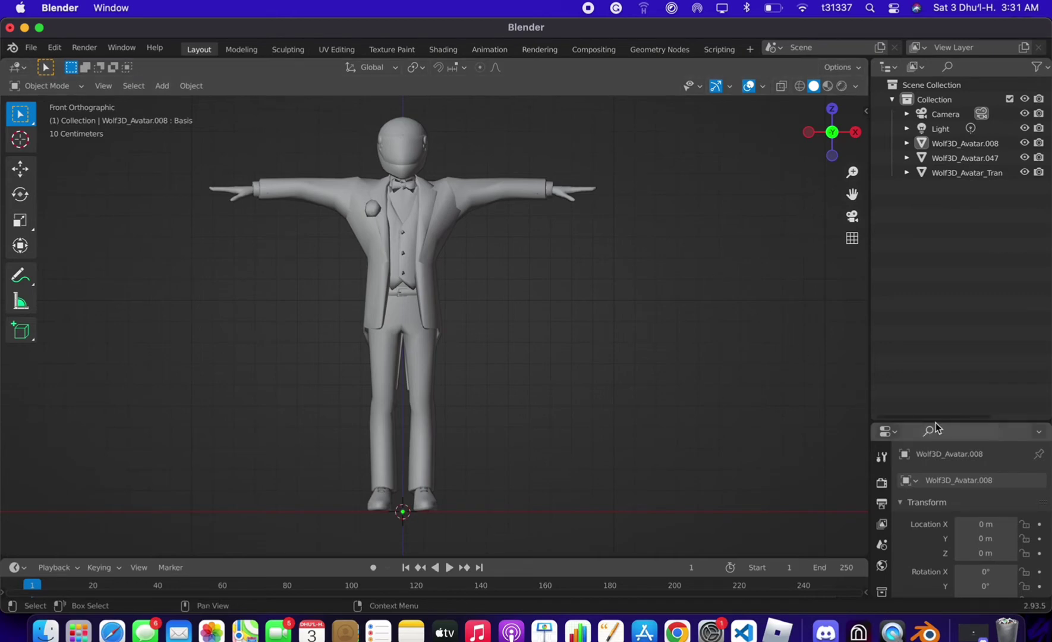
{"action": "left_click_drag", "start_coordinate": [933, 426], "coordinate": [916, 229]}
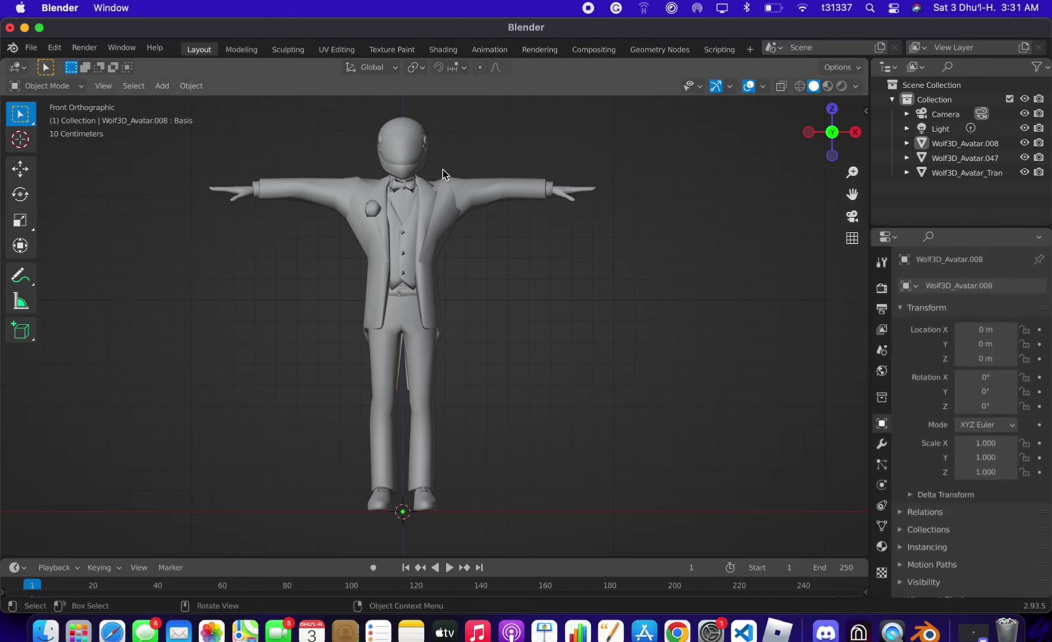
{"action": "left_click", "coordinate": [966, 158]}
{"action": "left_click", "coordinate": [974, 143]}
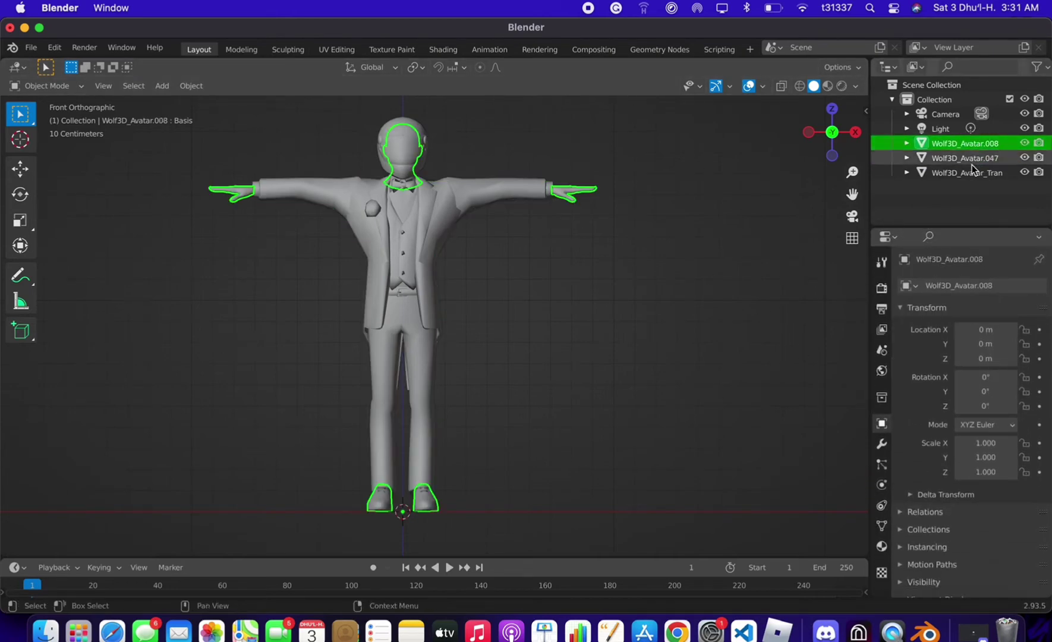
{"action": "left_click", "coordinate": [971, 167]}
{"action": "left_click", "coordinate": [971, 146]}
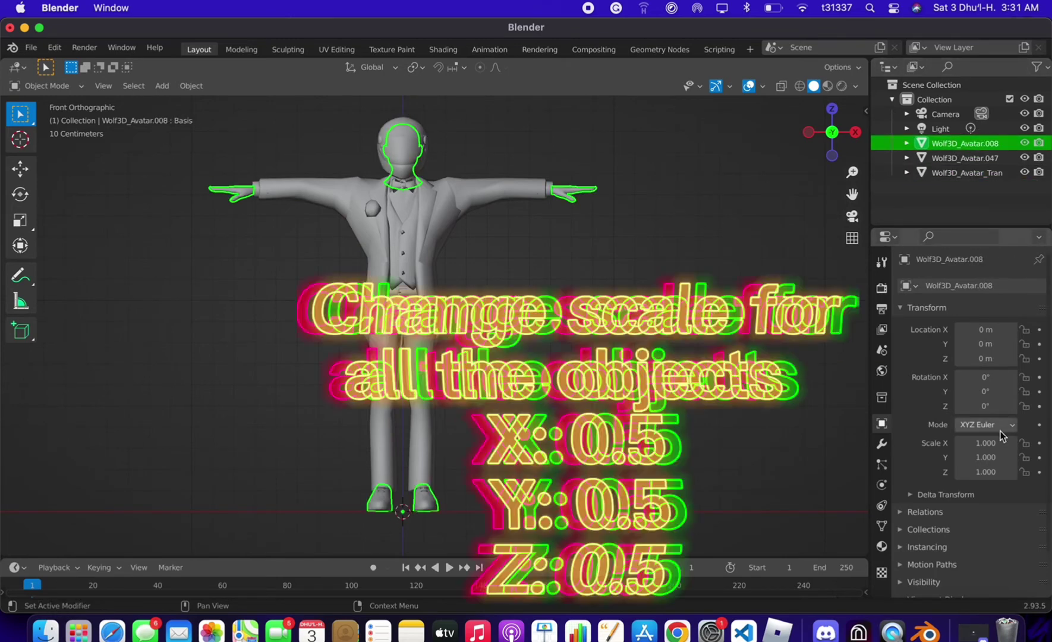
{"action": "double_click", "coordinate": [991, 443]}
{"action": "type", "text": "0.5"}
{"action": "key", "text": "Tab"}
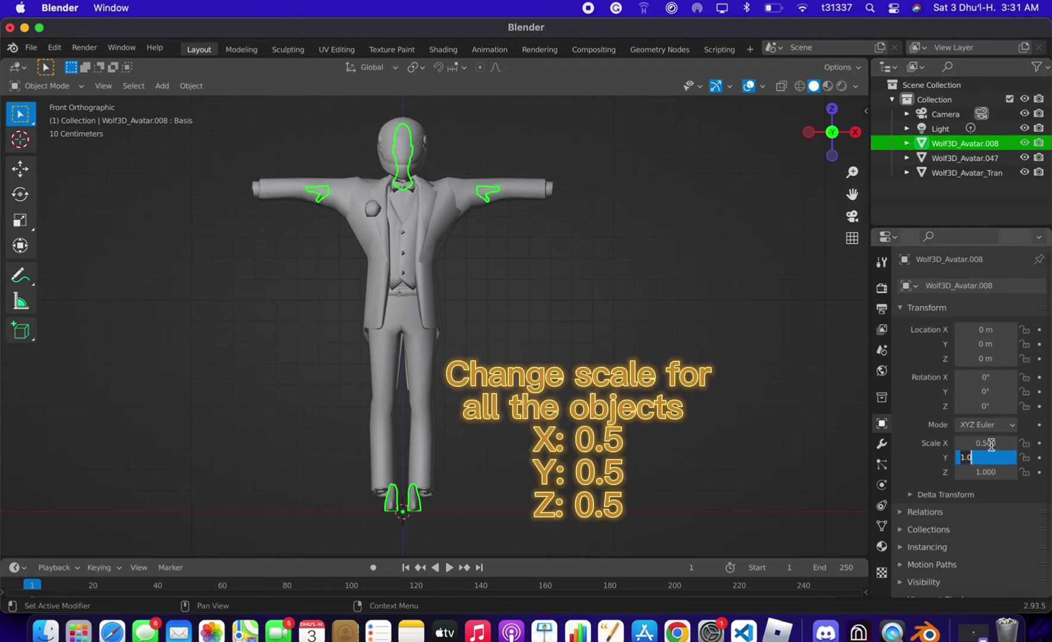
{"action": "type", "text": "0.5"}
{"action": "key", "text": "Tab"}
{"action": "type", "text": "0"}
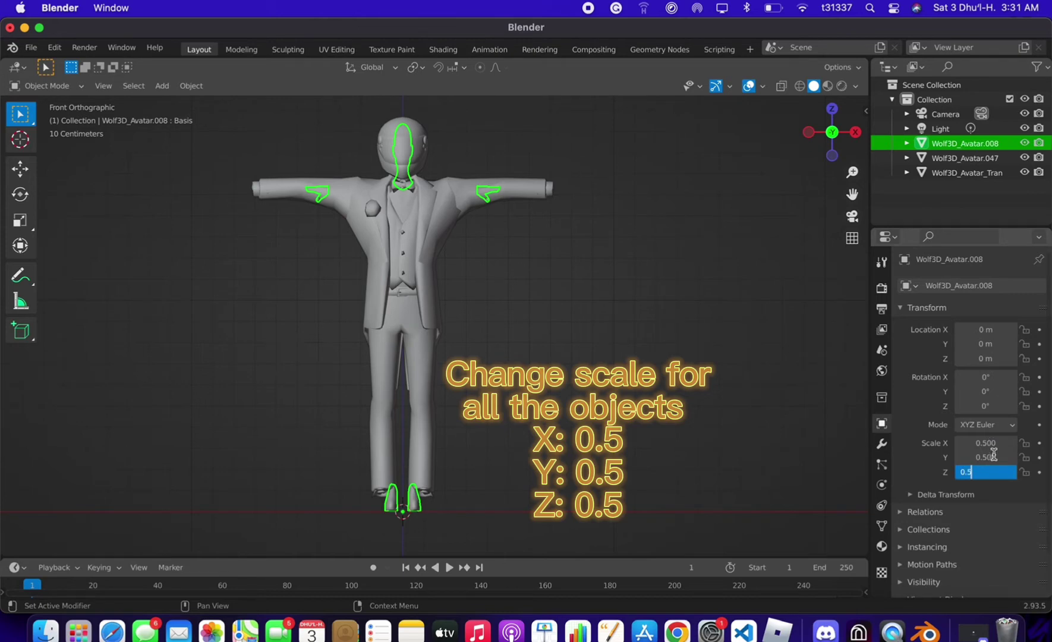
{"action": "type", "text": ".5"}
{"action": "key", "text": "Return"}
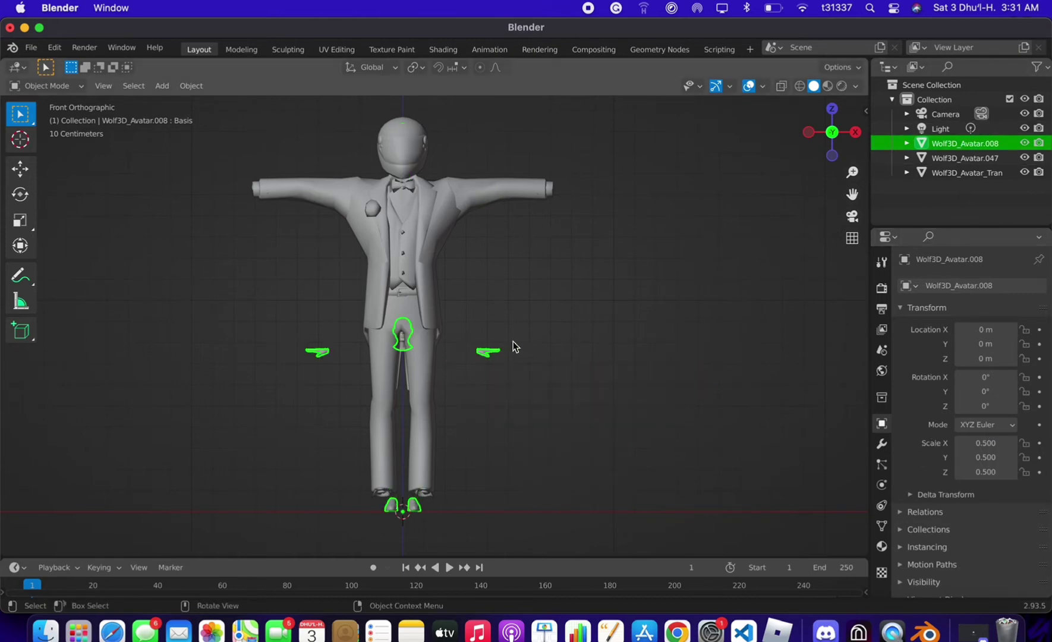
Scale the suit Wolf3D_Avatar.047 to 0.5 on X, Y and Z.
{"action": "left_click", "coordinate": [980, 158]}
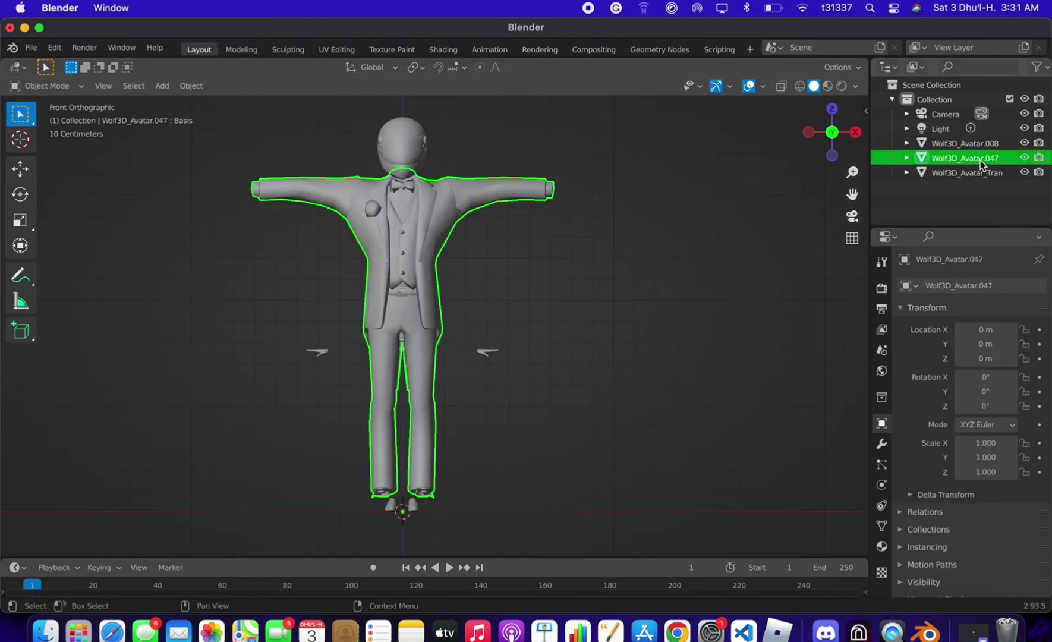
{"action": "left_click", "coordinate": [976, 447]}
{"action": "type", "text": "0.5"}
{"action": "key", "text": "Tab"}
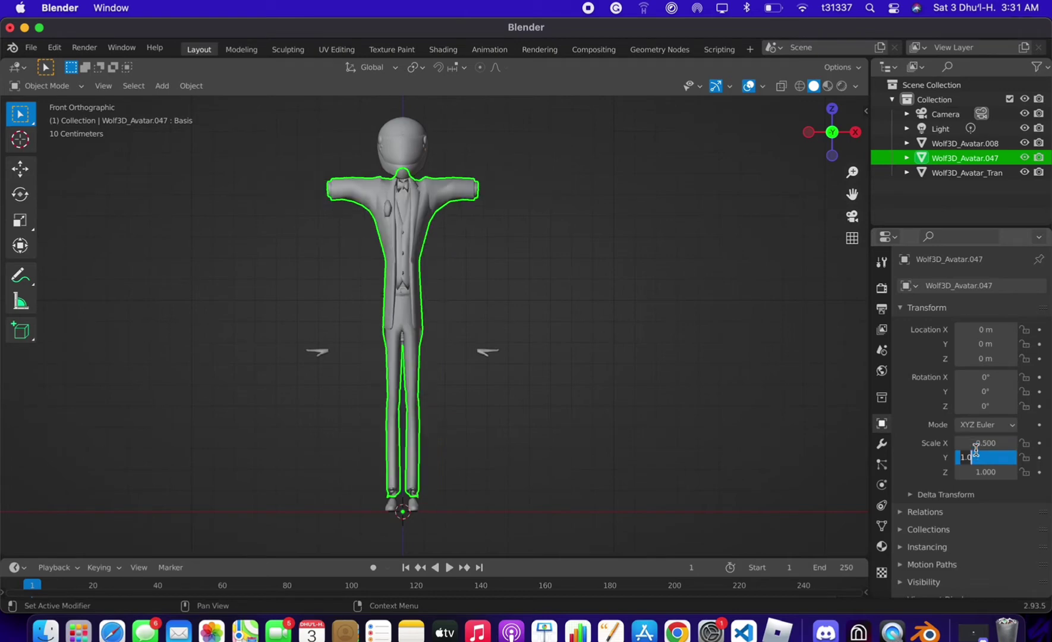
{"action": "type", "text": "0.5"}
{"action": "key", "text": "Tab"}
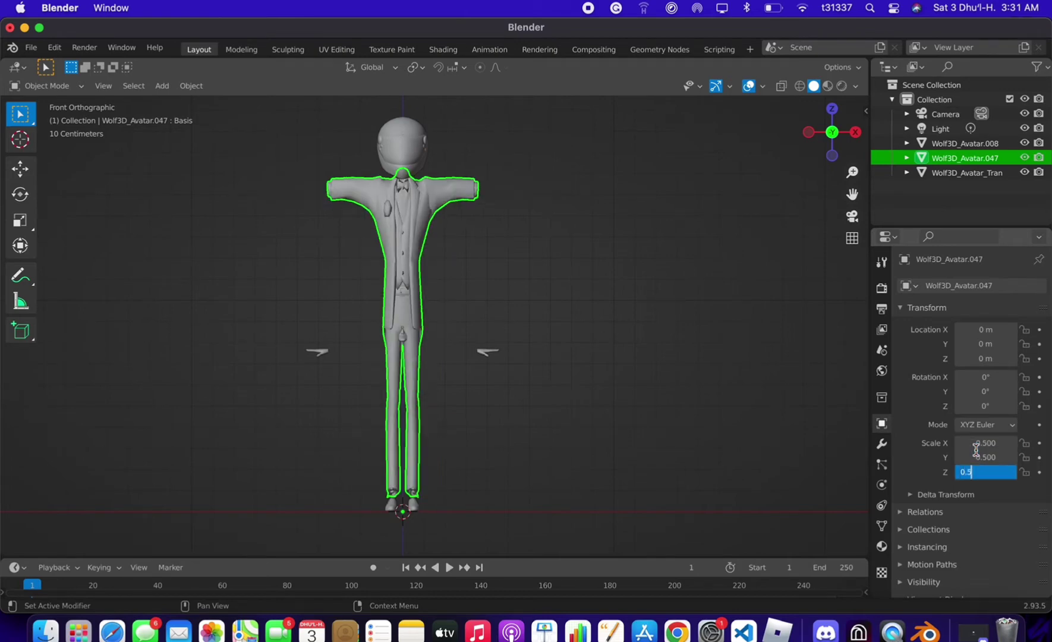
{"action": "type", "text": "0.5"}
{"action": "key", "text": "Return"}
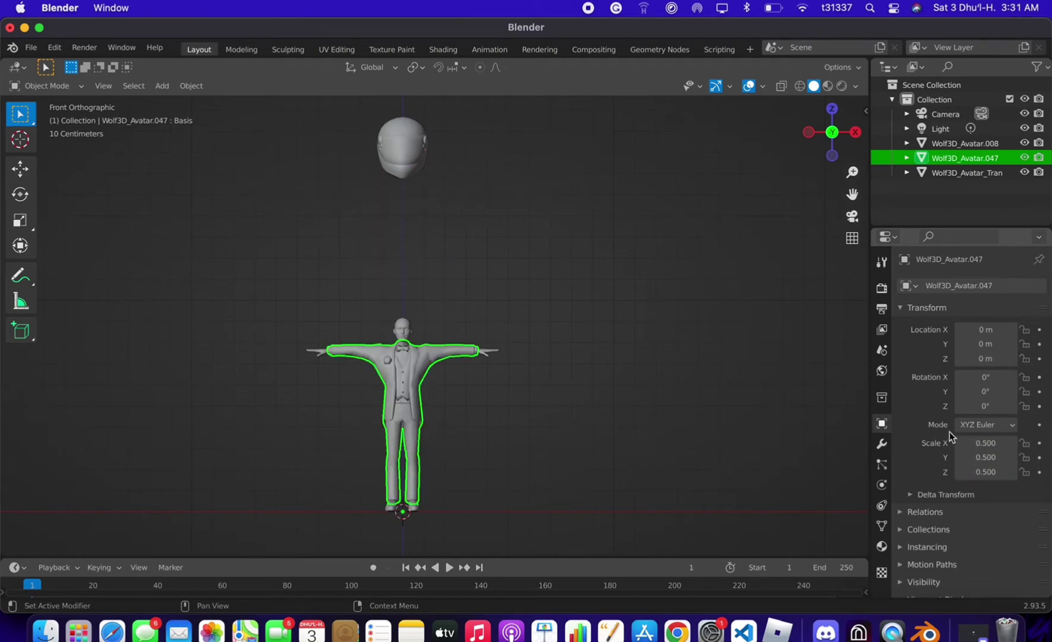
Scale the transparent head Wolf3D_Avatar_Transparent to 0.5 on X, Y and Z.
{"action": "left_click", "coordinate": [962, 172]}
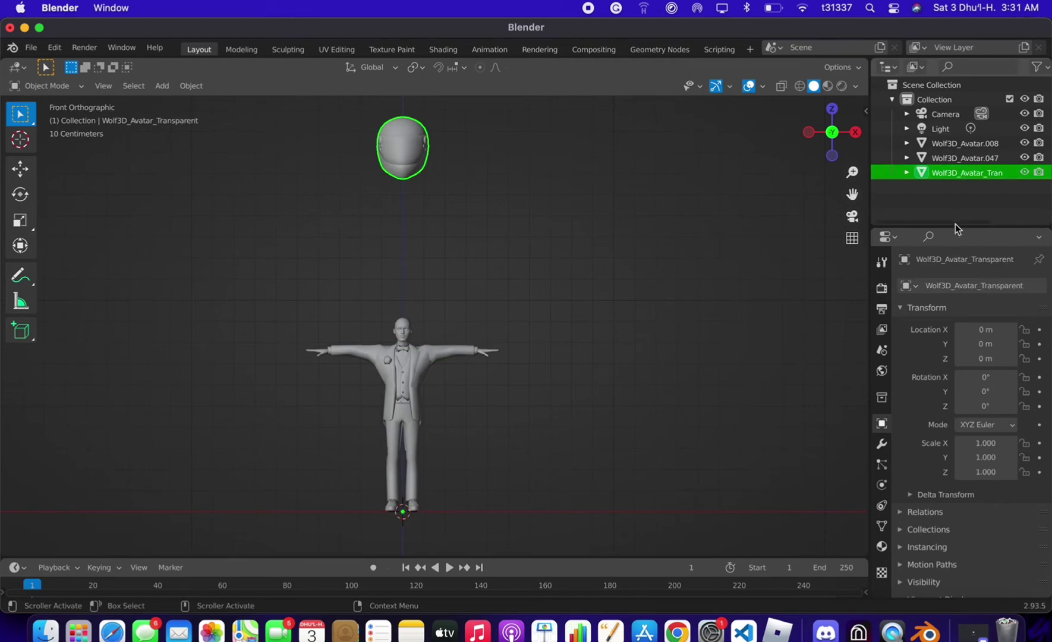
{"action": "left_click", "coordinate": [976, 445]}
{"action": "type", "text": "0.5"}
{"action": "key", "text": "Tab"}
{"action": "type", "text": "0.5"}
{"action": "key", "text": "Tab"}
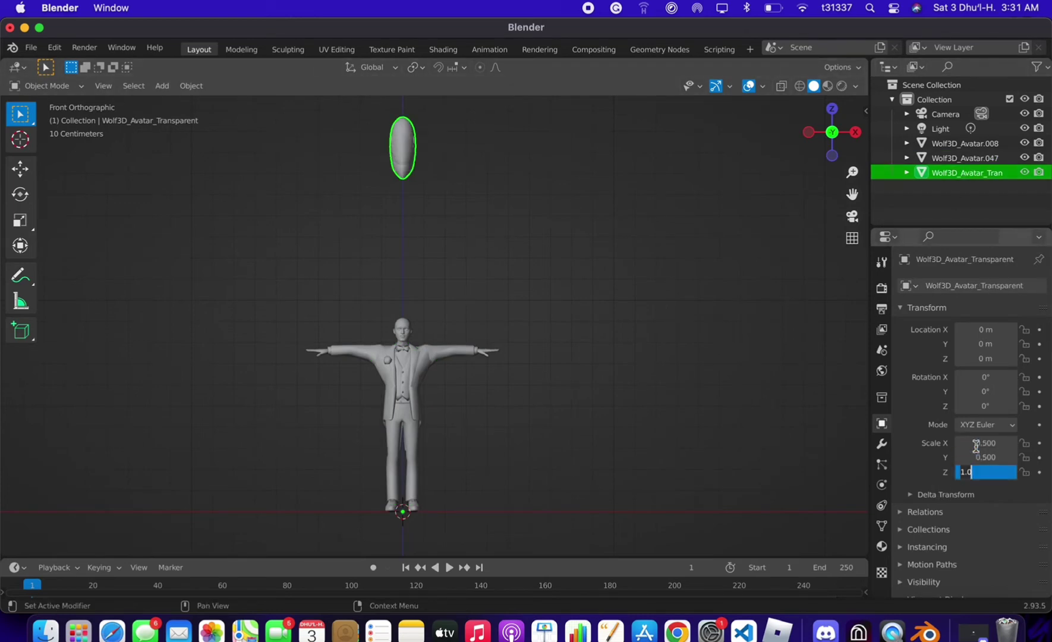
{"action": "type", "text": "0.5"}
{"action": "key", "text": "Return"}
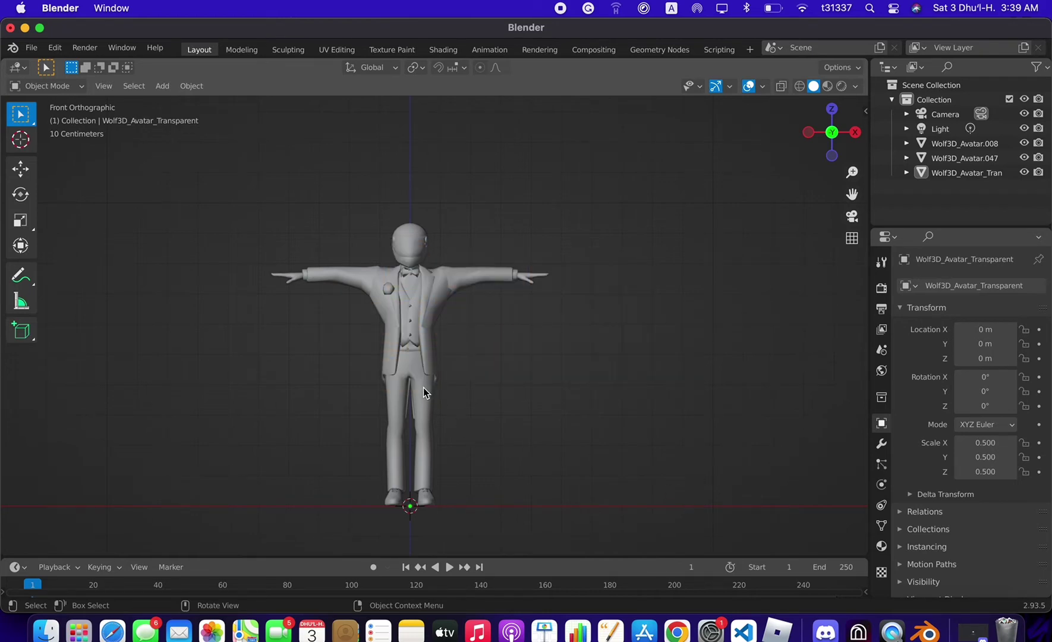
Hide the transparent head and the head-and-hands object, then select the suit.
{"action": "left_click", "coordinate": [424, 388]}
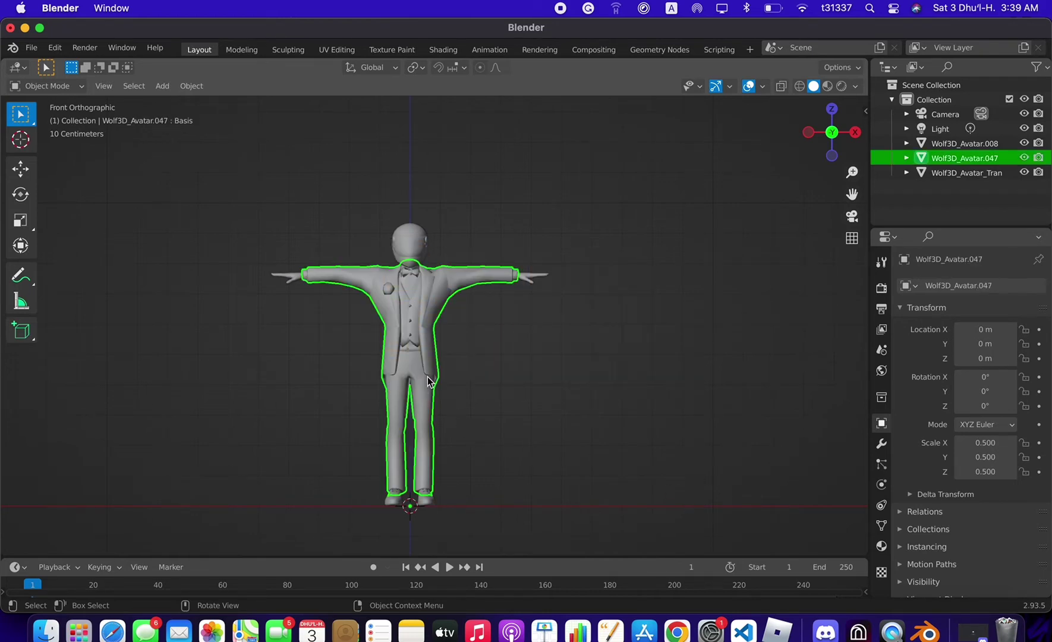
{"action": "left_click", "coordinate": [1024, 159]}
{"action": "left_click", "coordinate": [1023, 159]}
{"action": "left_click", "coordinate": [1024, 172]}
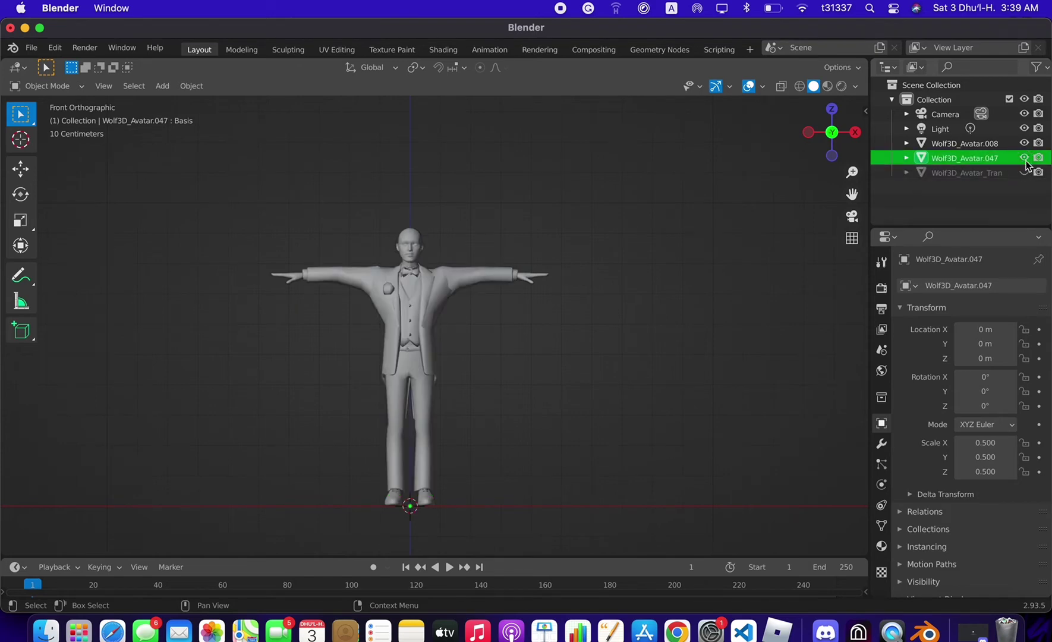
{"action": "left_click", "coordinate": [1023, 143]}
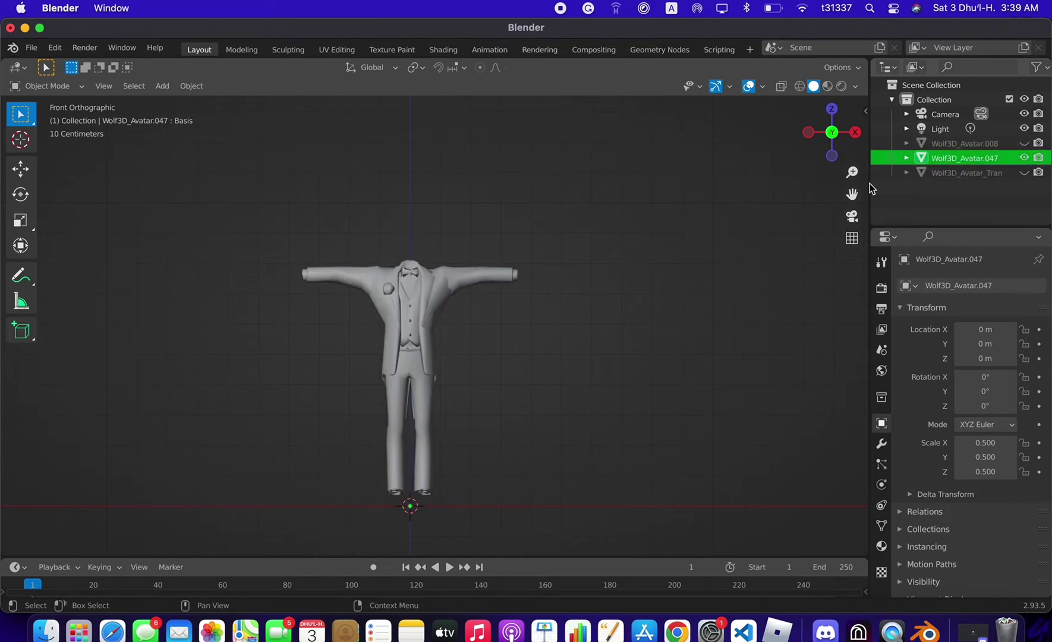
{"action": "left_click", "coordinate": [464, 289]}
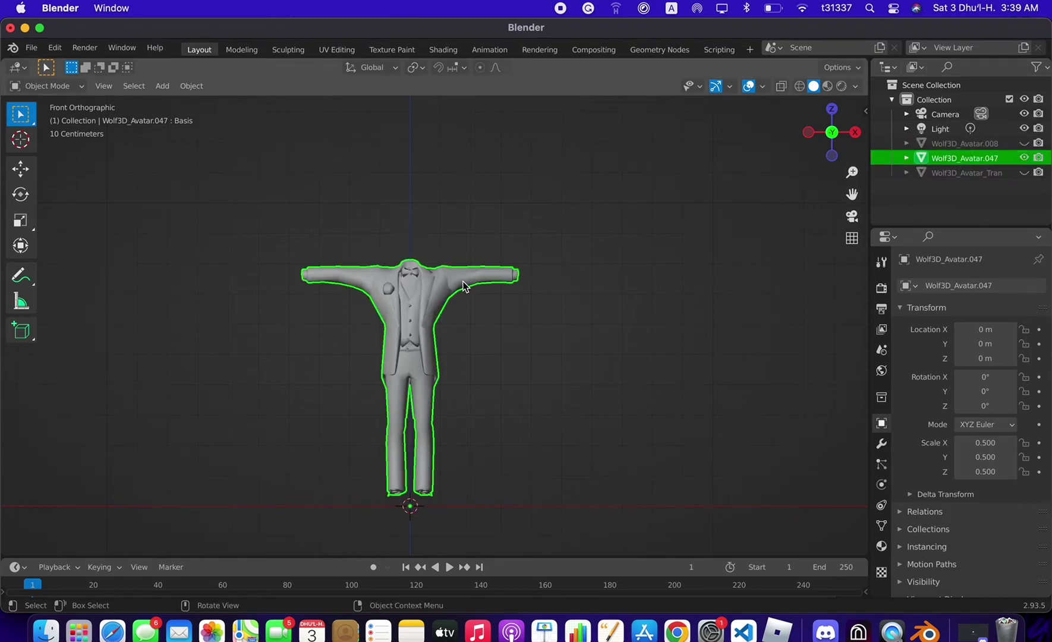
Put the suit into Edit Mode and box-select all its vertices.
{"action": "left_click", "coordinate": [179, 86]}
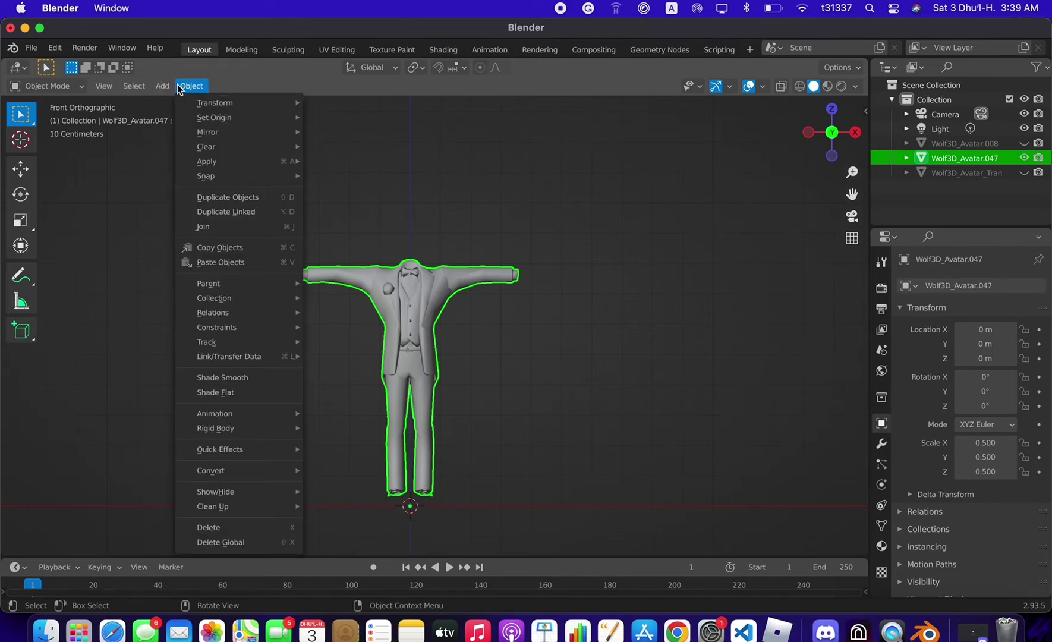
{"action": "left_click", "coordinate": [47, 87]}
{"action": "left_click", "coordinate": [66, 114]}
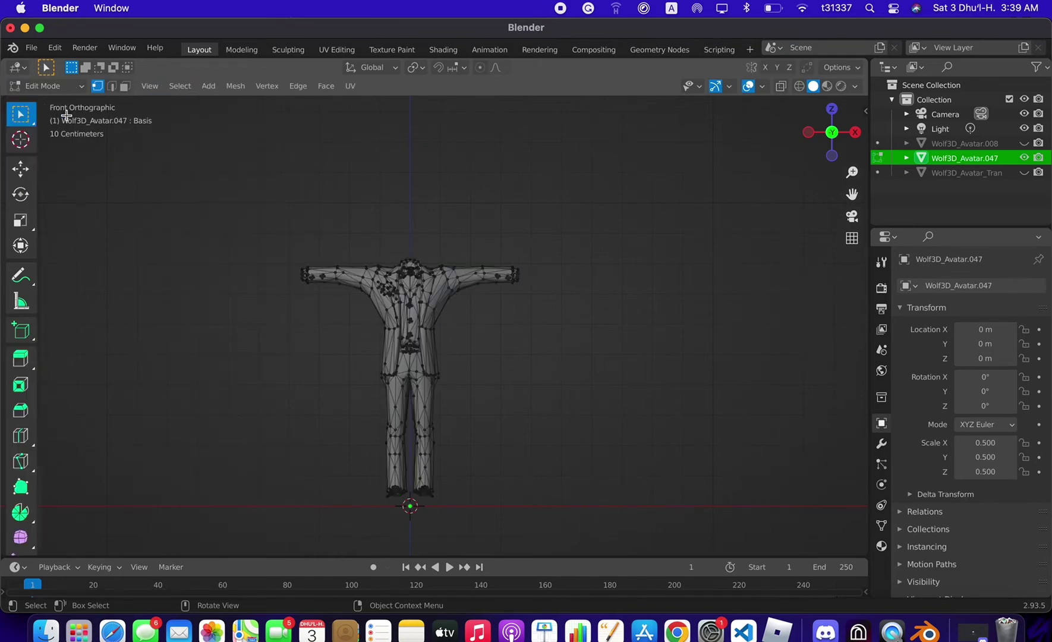
{"action": "left_click_drag", "start_coordinate": [269, 197], "coordinate": [587, 531]}
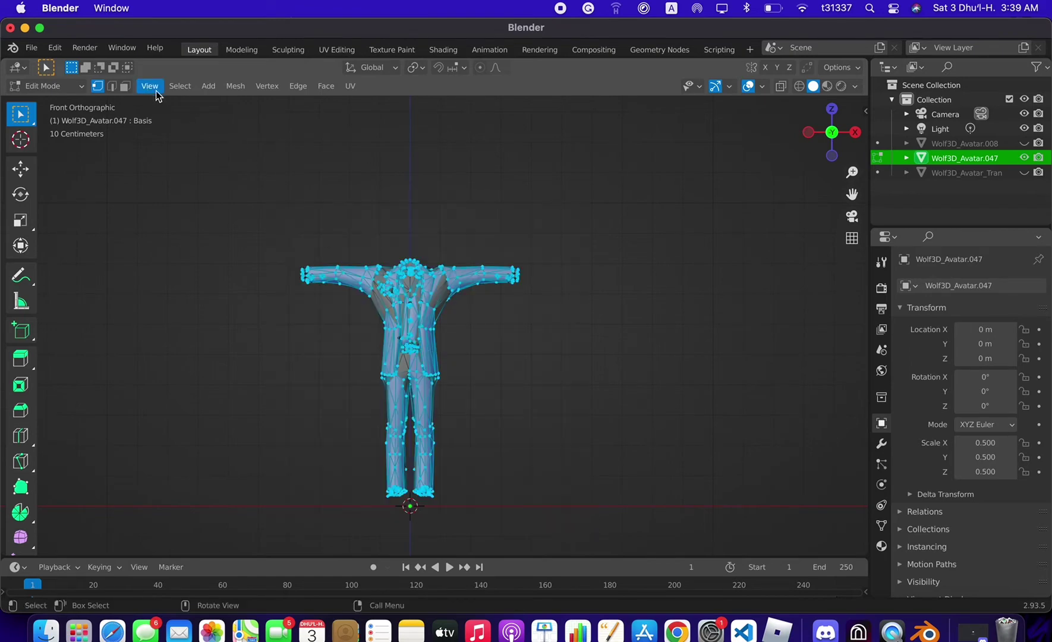
{"action": "left_click", "coordinate": [235, 87]}
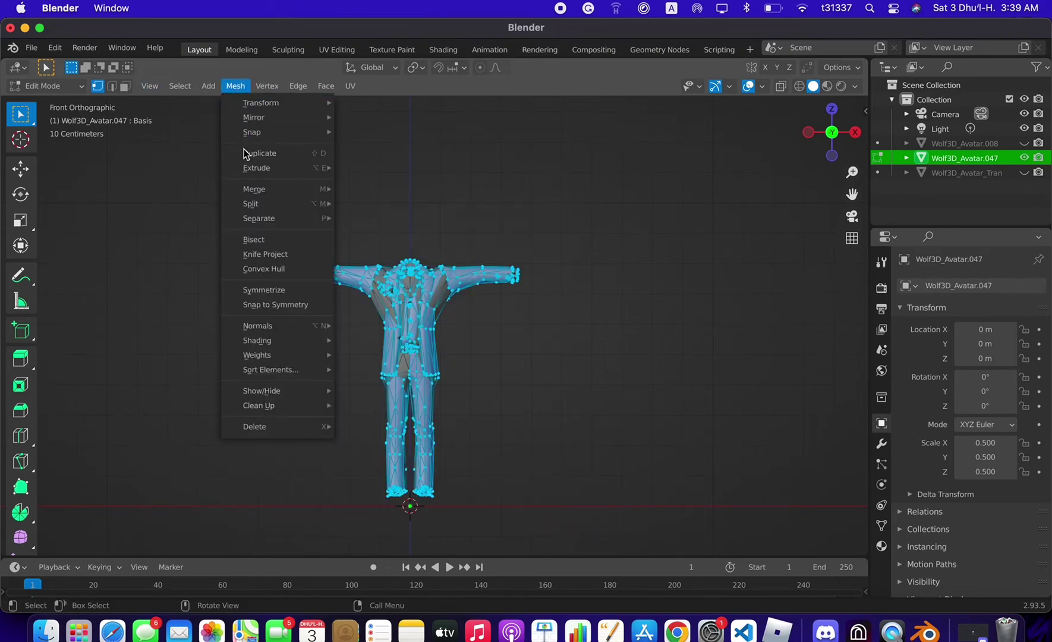
Separate the suit by loose parts and return to Object Mode.
{"action": "mouse_move", "coordinate": [261, 219]}
{"action": "left_click", "coordinate": [404, 249]}
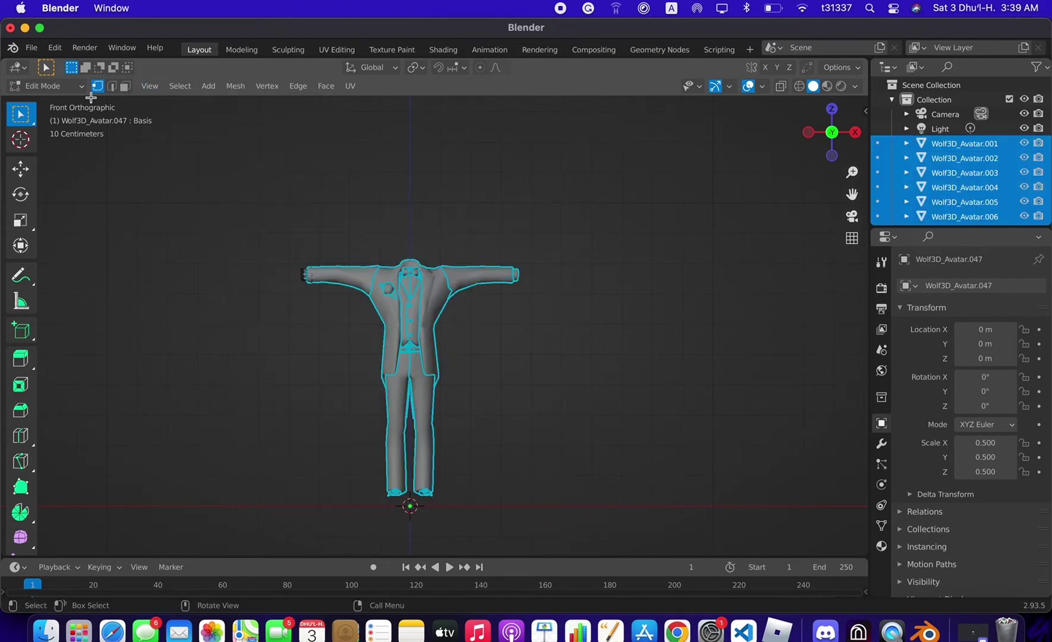
{"action": "left_click", "coordinate": [61, 86]}
{"action": "left_click", "coordinate": [66, 102]}
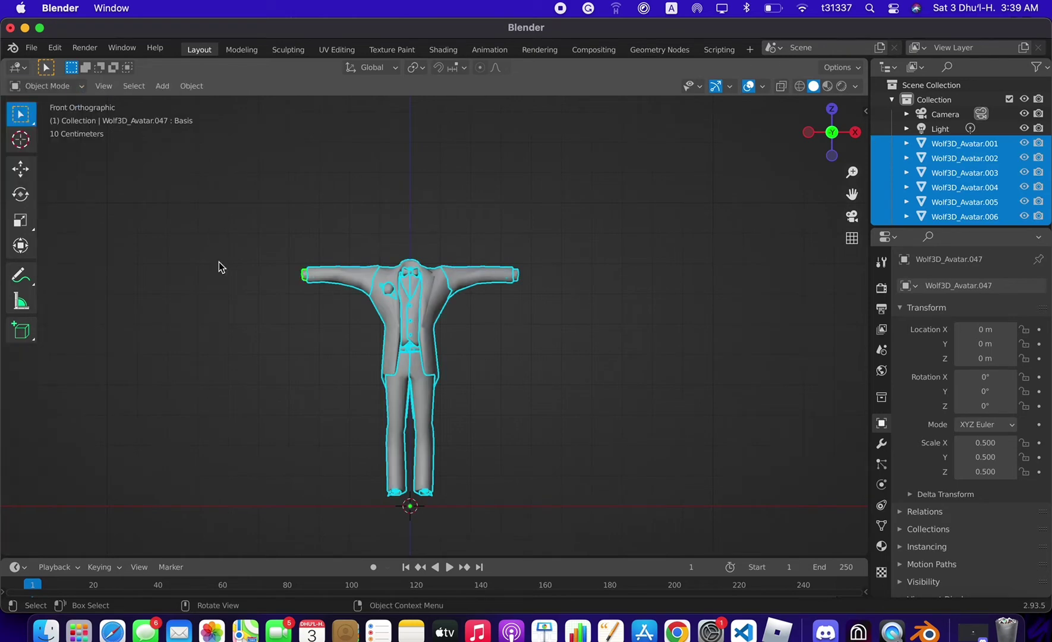
Hide the right and left trouser-leg pieces.
{"action": "left_click", "coordinate": [433, 425]}
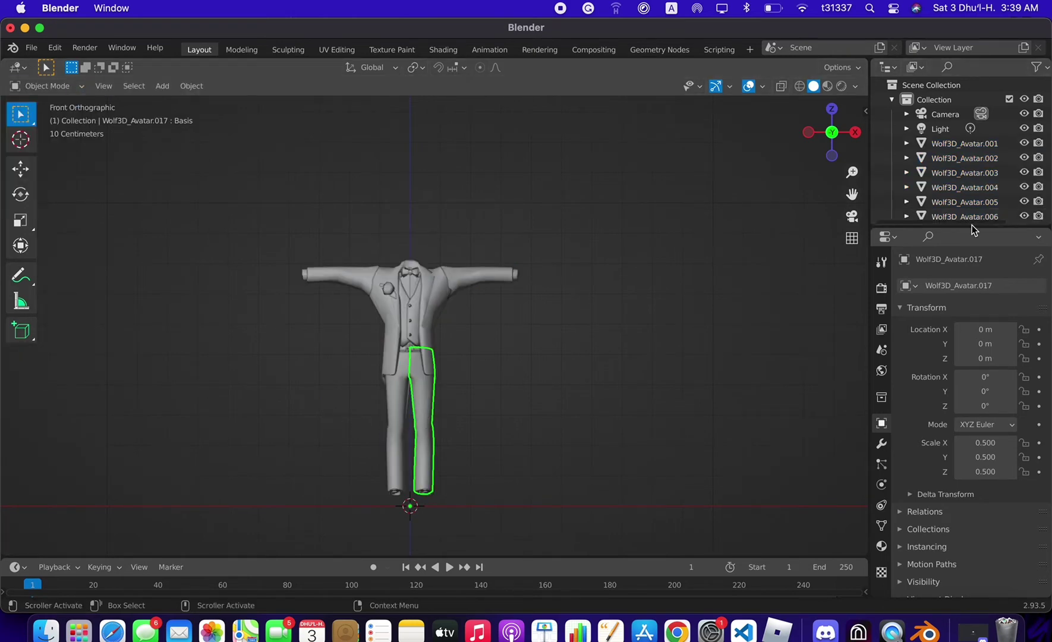
{"action": "left_click_drag", "start_coordinate": [974, 230], "coordinate": [972, 587]}
{"action": "left_click", "coordinate": [1024, 377]}
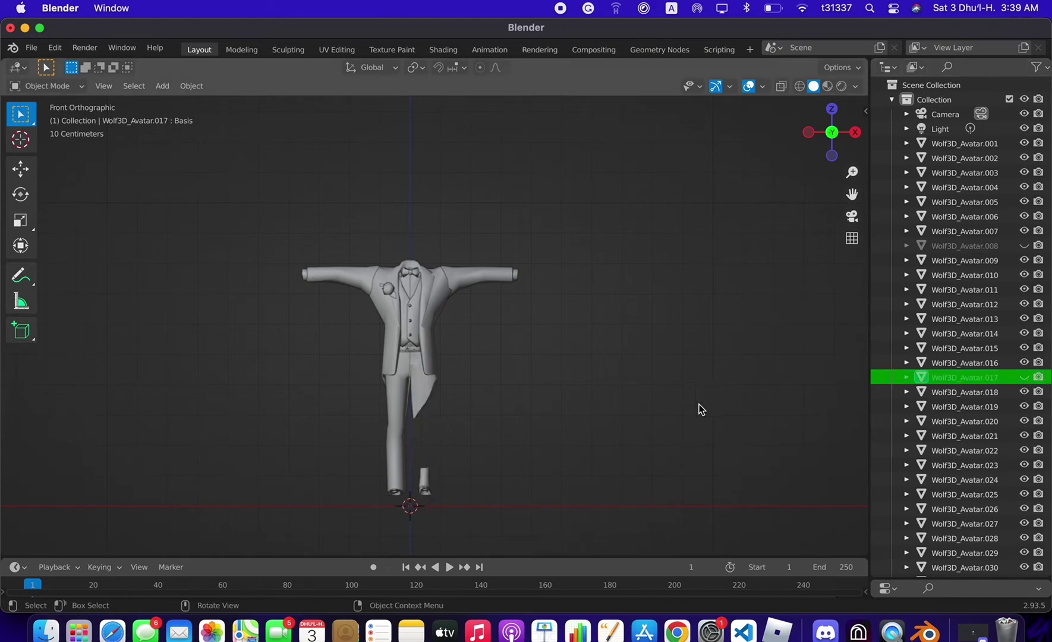
{"action": "left_click", "coordinate": [399, 404]}
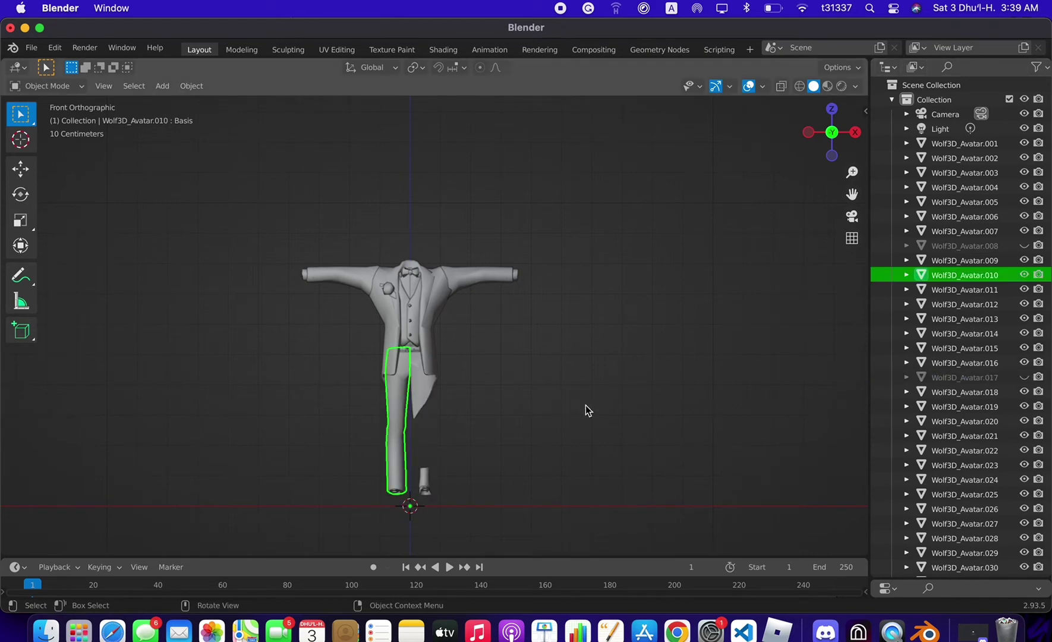
{"action": "left_click", "coordinate": [1024, 274]}
Box-select all remaining visible suit pieces for joining.
{"action": "left_click_drag", "start_coordinate": [273, 203], "coordinate": [580, 513]}
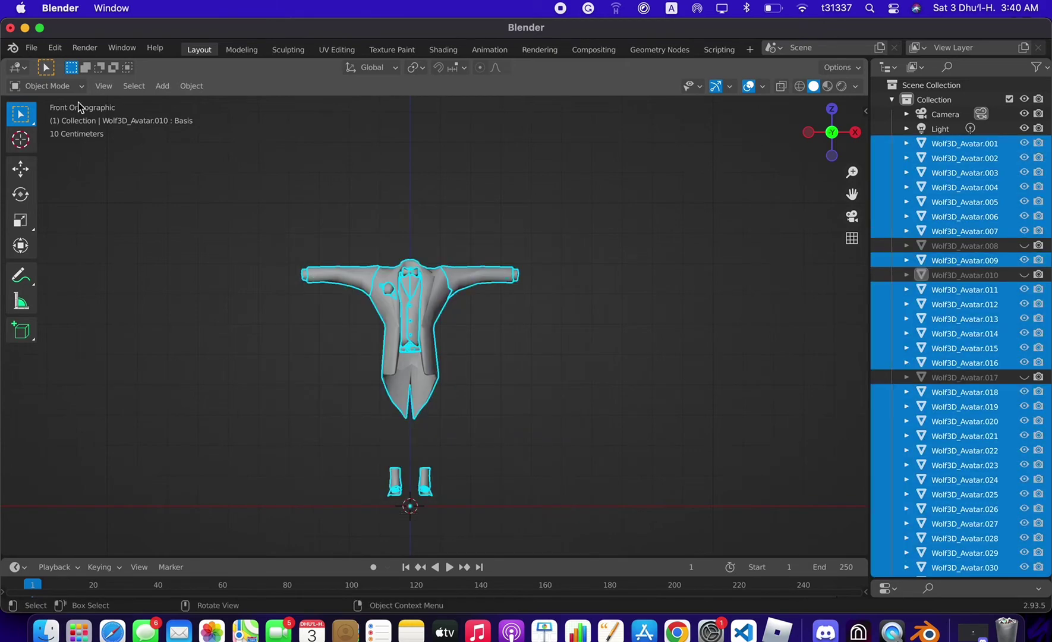
{"action": "left_click", "coordinate": [186, 86]}
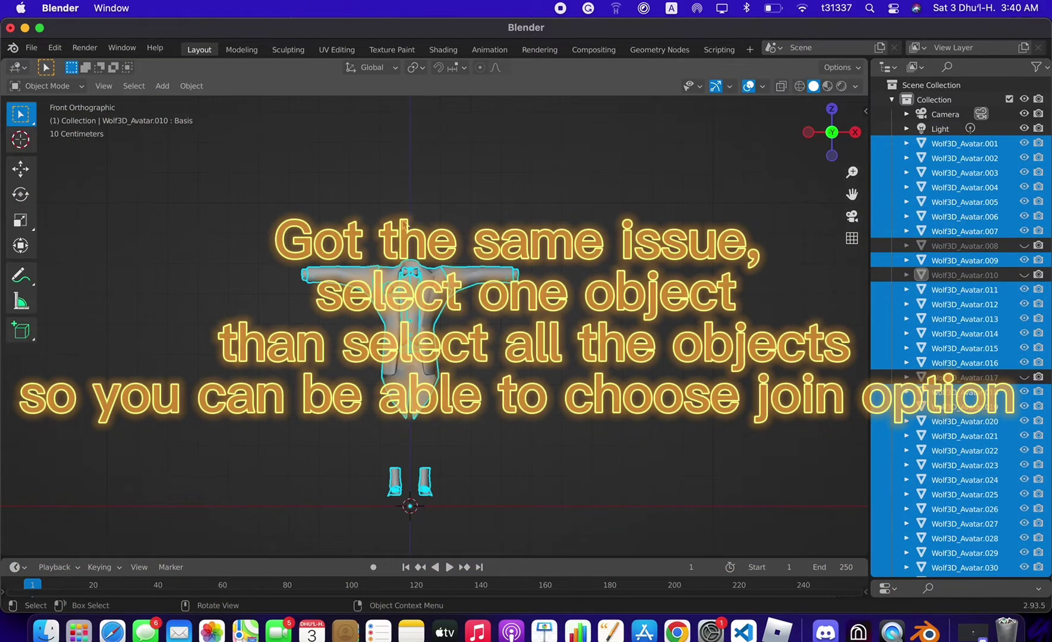
{"action": "left_click", "coordinate": [332, 274]}
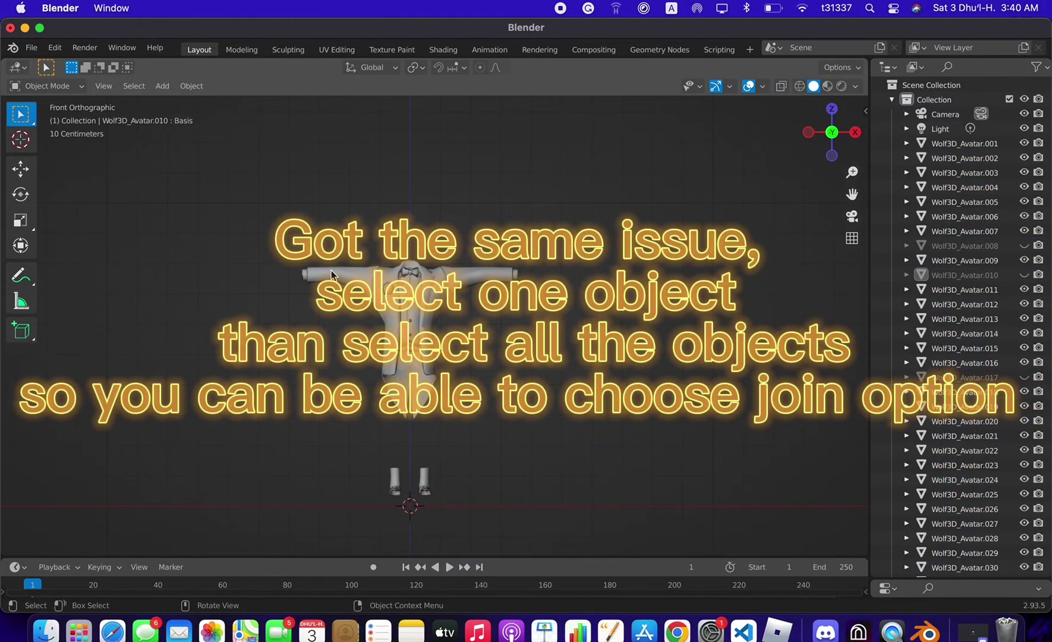
{"action": "left_click_drag", "start_coordinate": [275, 258], "coordinate": [542, 515]}
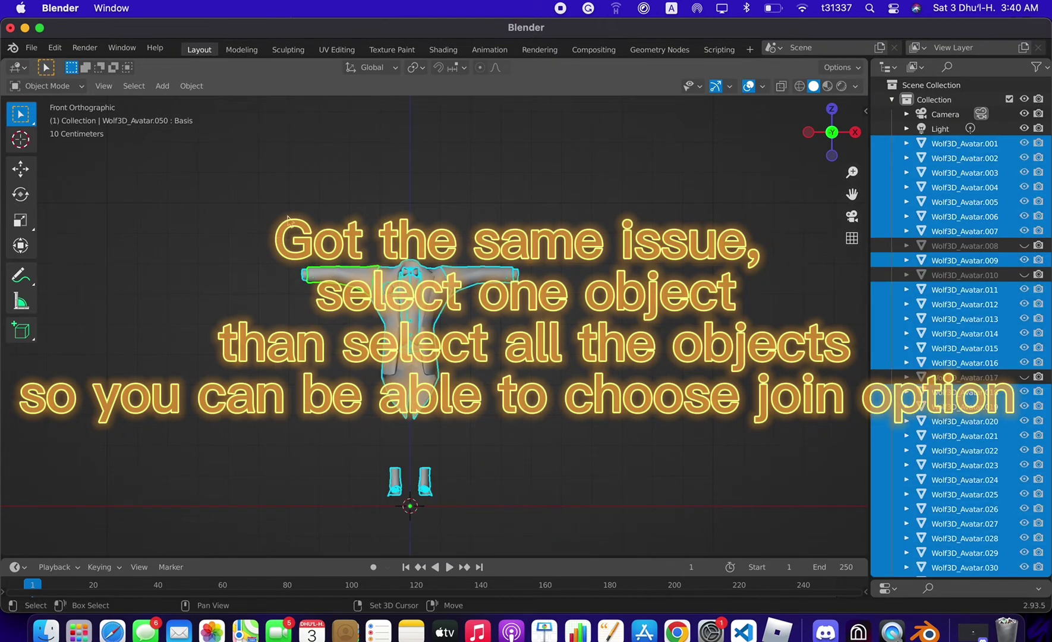
{"action": "left_click", "coordinate": [191, 86]}
Join the jacket and shoe pieces into Wolf3D_Avatar.050, then hide it and show both trouser legs.
{"action": "left_click", "coordinate": [202, 220]}
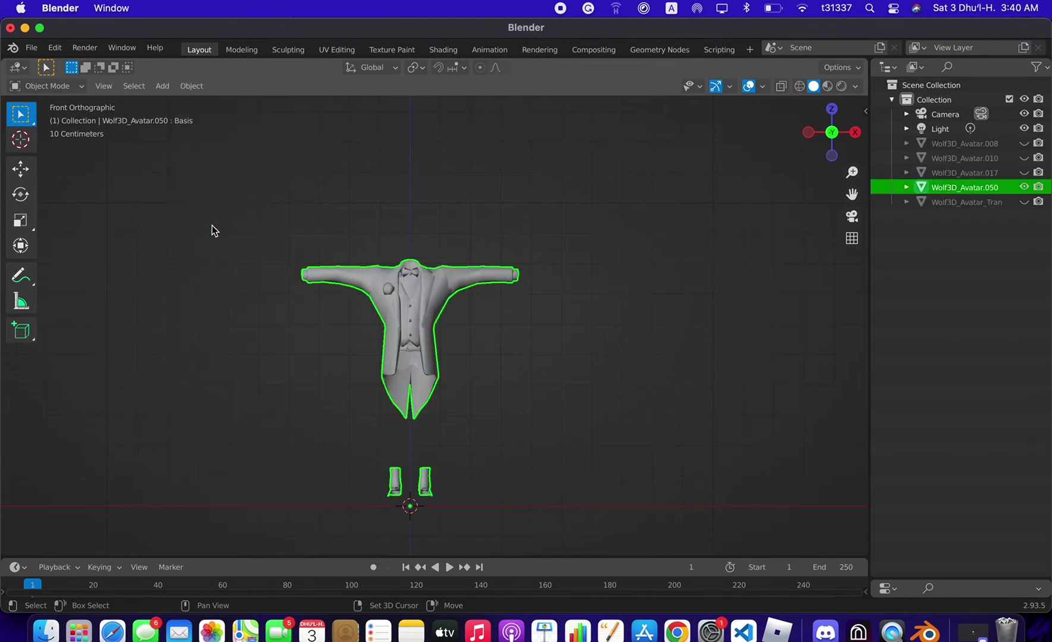
{"action": "left_click", "coordinate": [1025, 202]}
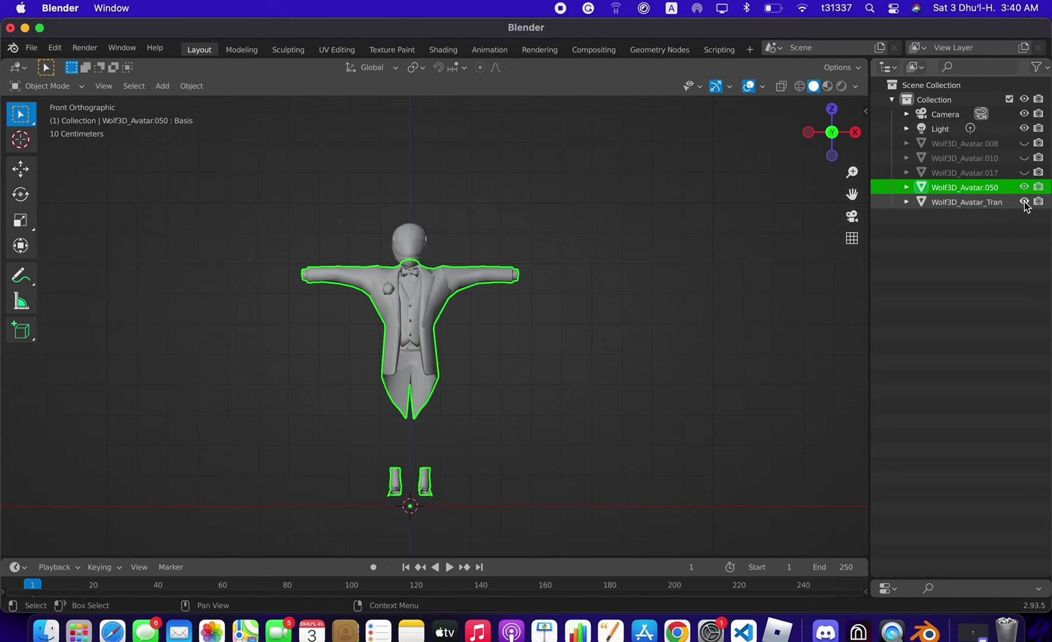
{"action": "left_click", "coordinate": [1024, 202]}
{"action": "left_click", "coordinate": [1025, 173]}
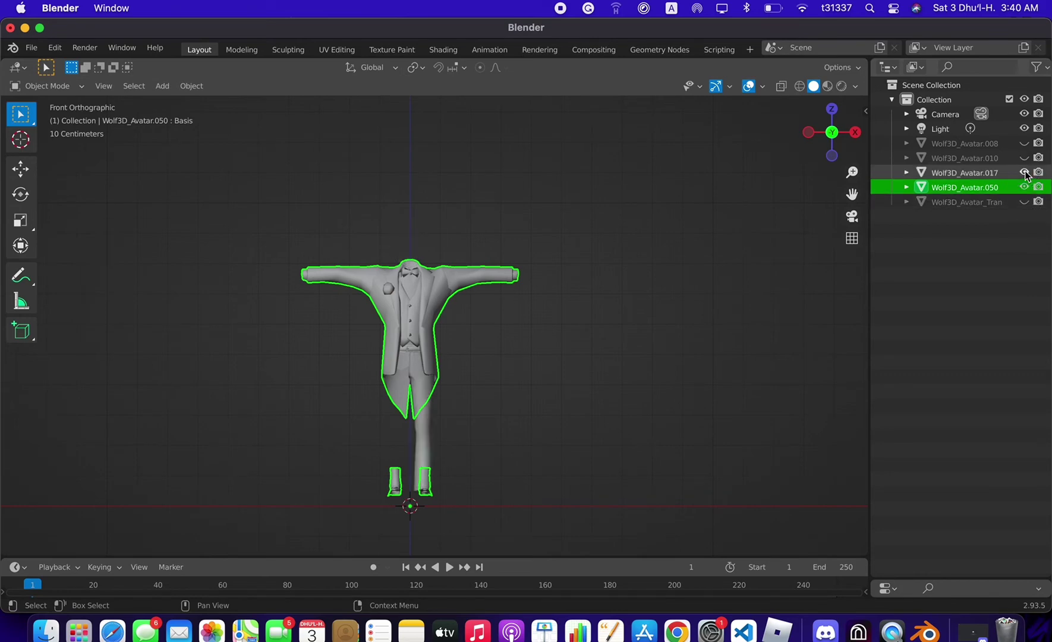
{"action": "left_click", "coordinate": [1024, 172]}
{"action": "left_click", "coordinate": [1025, 187]}
{"action": "left_click", "coordinate": [1024, 173]}
{"action": "left_click", "coordinate": [1024, 158]}
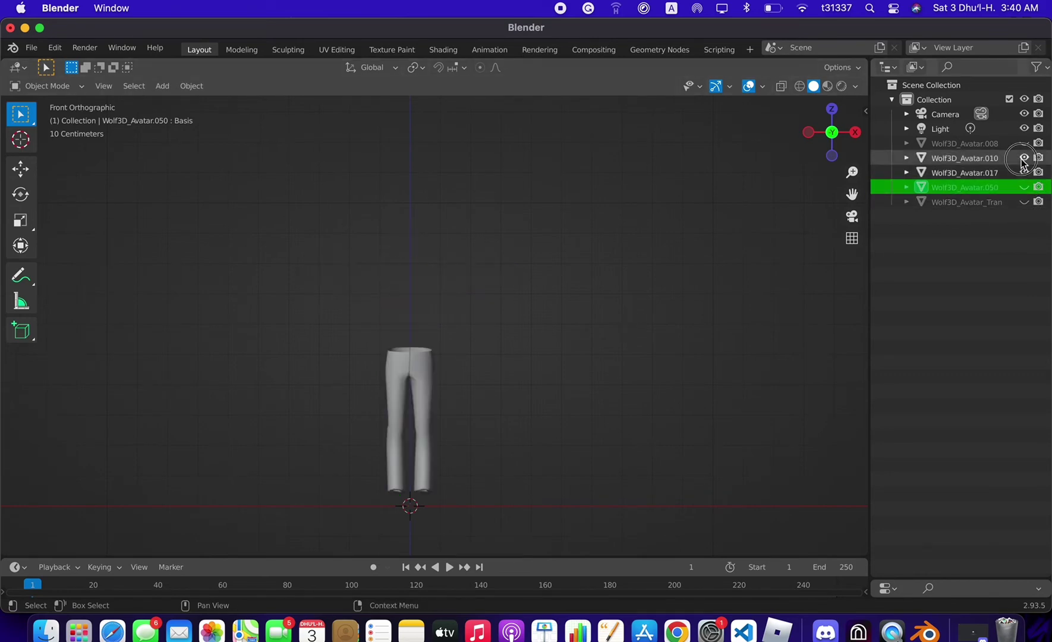
Select both pants halves with Wolf3D_Avatar.017 active and join them into one object.
{"action": "left_click_drag", "start_coordinate": [366, 313], "coordinate": [495, 428]}
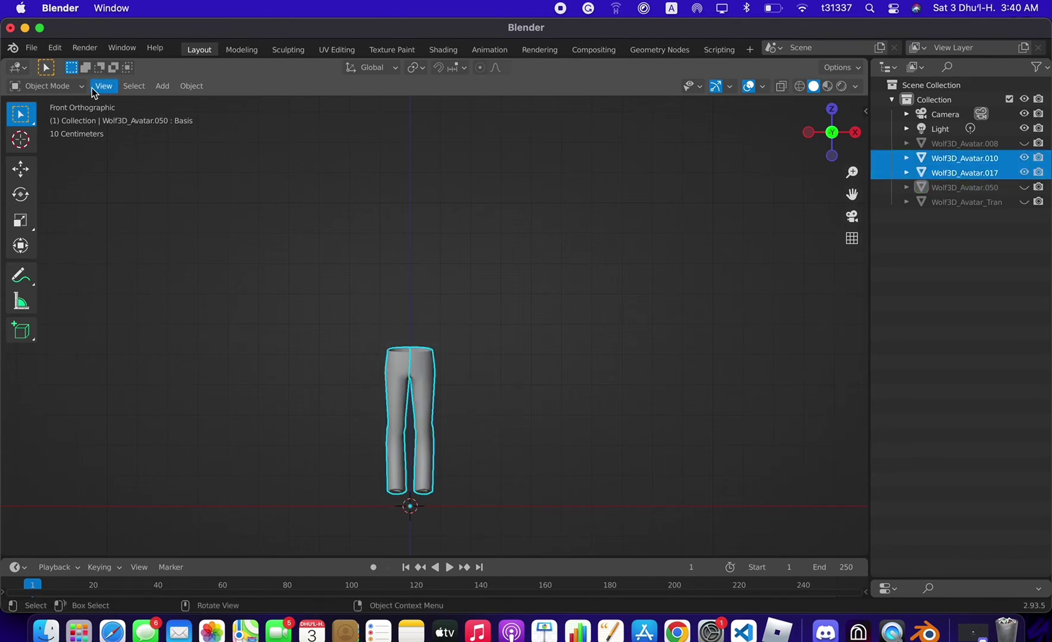
{"action": "left_click", "coordinate": [191, 86]}
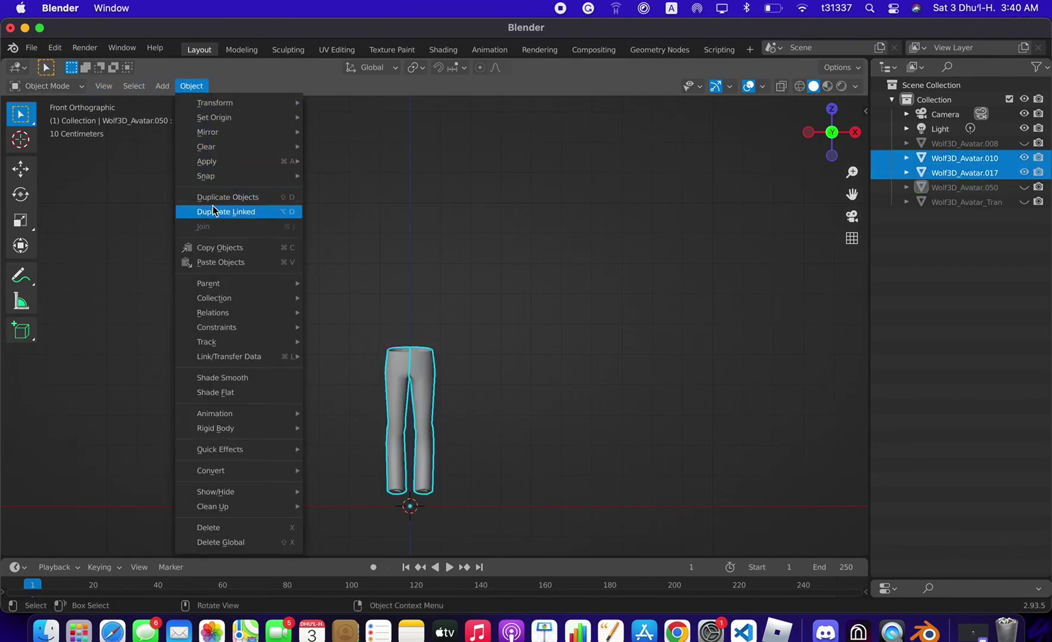
{"action": "left_click", "coordinate": [489, 208]}
{"action": "left_click", "coordinate": [394, 388]}
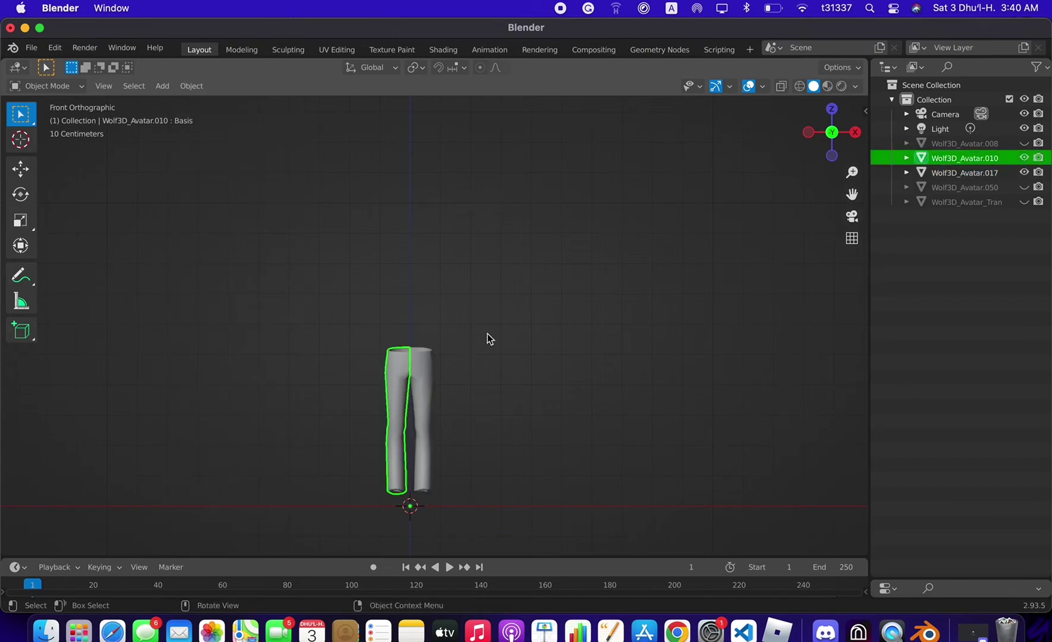
{"action": "left_click", "coordinate": [488, 336]}
{"action": "left_click", "coordinate": [396, 364]}
{"action": "left_click", "coordinate": [416, 363], "text": "shift"}
{"action": "left_click", "coordinate": [198, 86]}
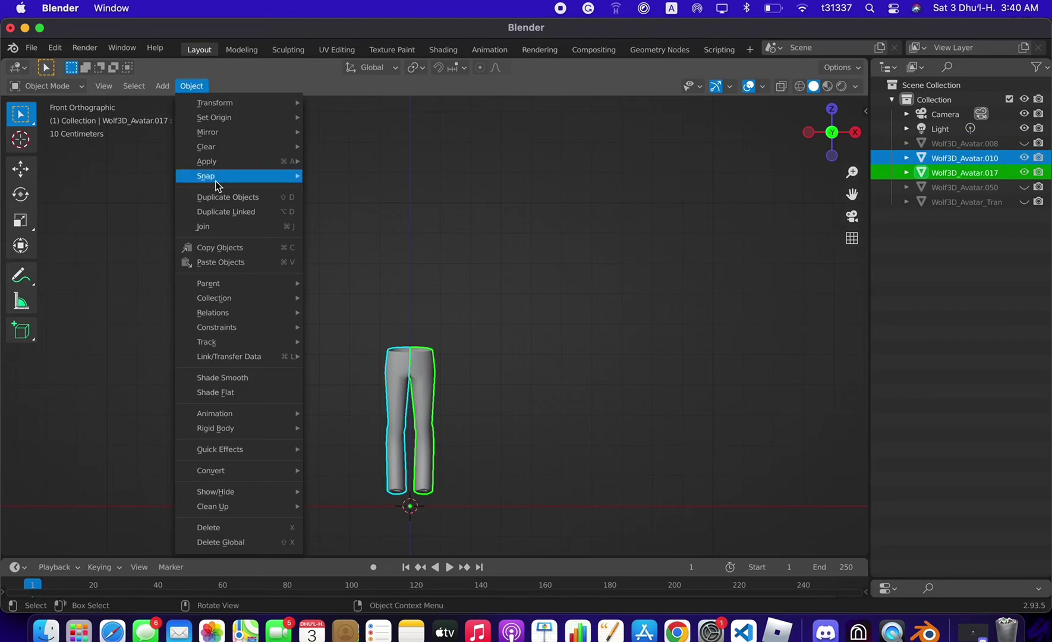
{"action": "left_click", "coordinate": [214, 220]}
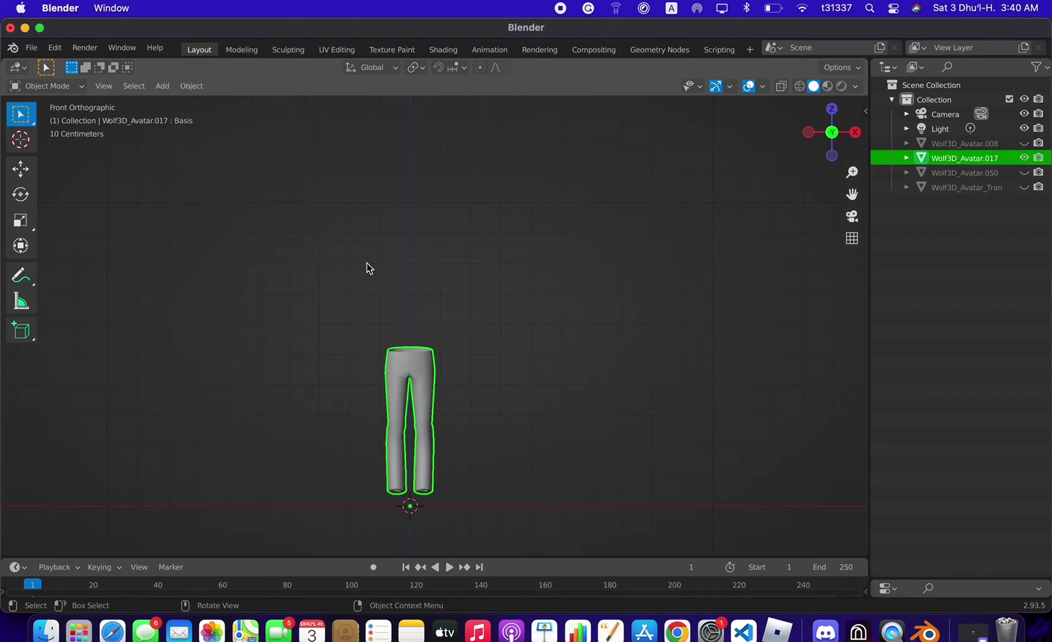
Make the suit and pants visible together, then orbit to a perspective view of the avatar.
{"action": "left_click", "coordinate": [1025, 173]}
{"action": "left_click", "coordinate": [1024, 172]}
{"action": "left_click", "coordinate": [1025, 172]}
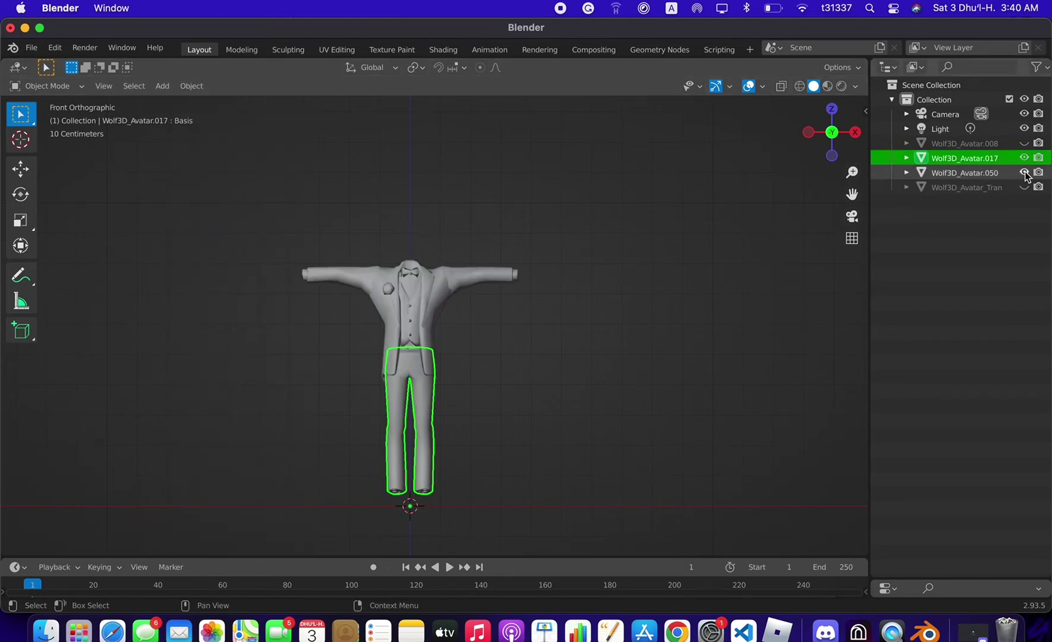
{"action": "left_click", "coordinate": [1024, 157]}
{"action": "left_click", "coordinate": [1024, 158]}
{"action": "left_click", "coordinate": [1024, 158]}
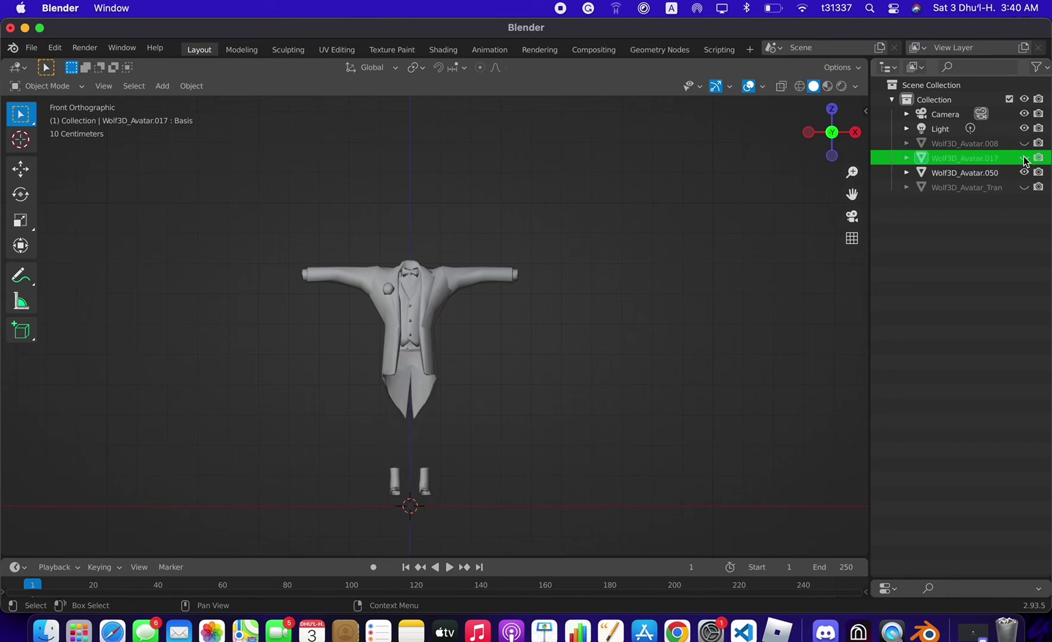
{"action": "left_click", "coordinate": [1025, 157]}
{"action": "left_click", "coordinate": [417, 394]}
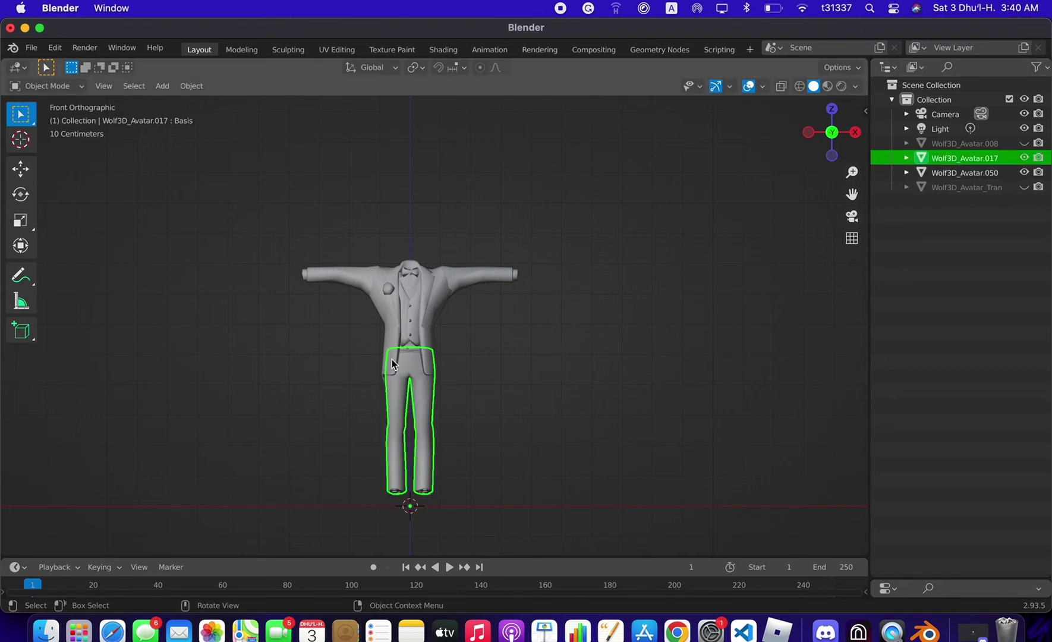
{"action": "left_click", "coordinate": [707, 313]}
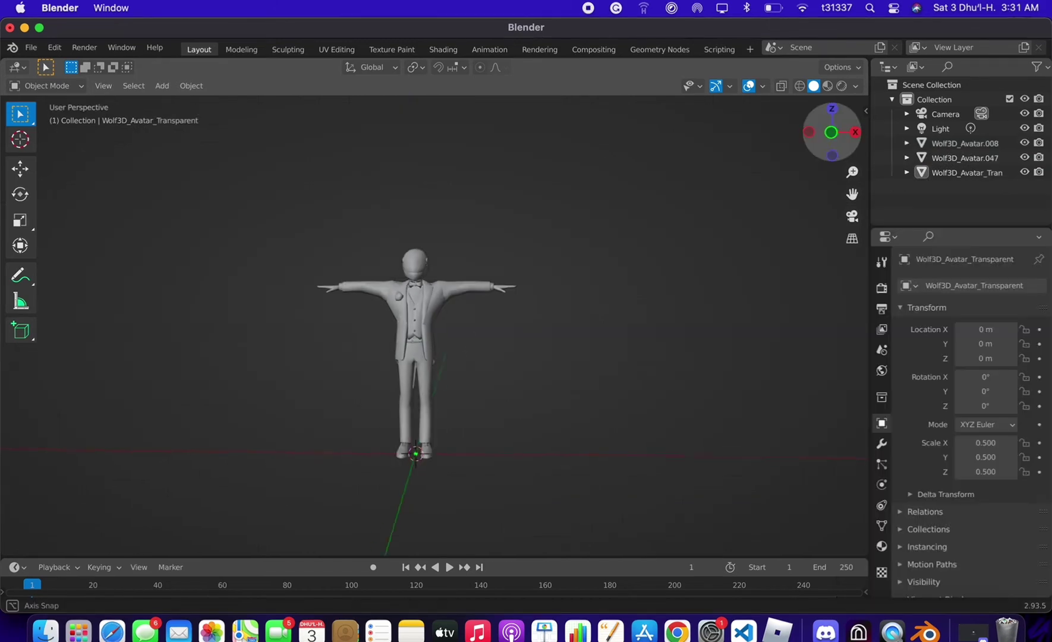
{"action": "middle_click_drag", "start_coordinate": [535, 298], "coordinate": [343, 253]}
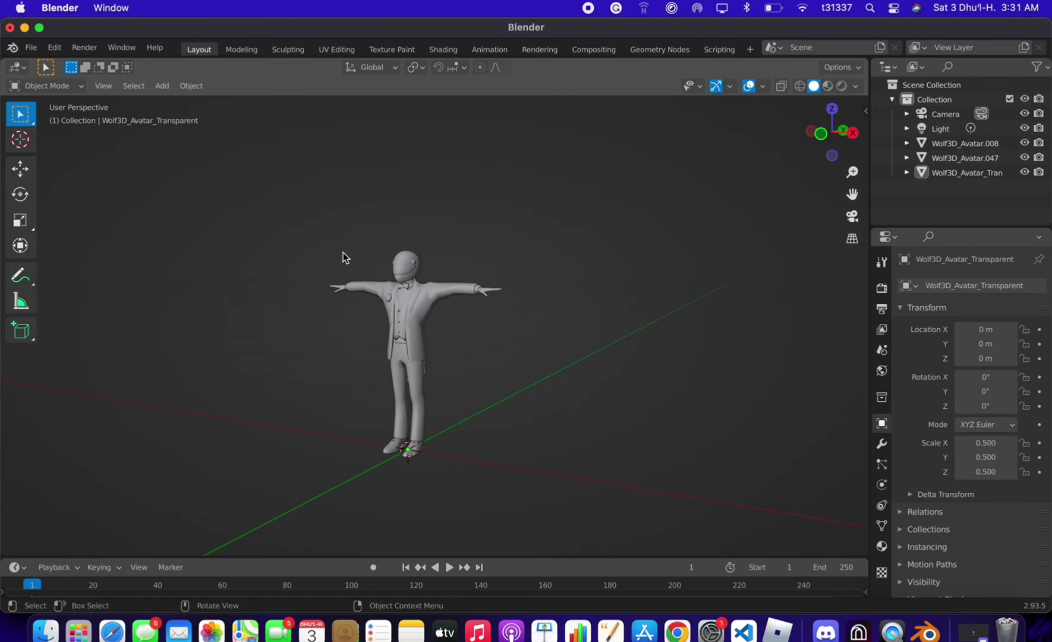
Export the three box-selected avatar objects as untit323232324led.fbx with Limit to Selected Objects.
{"action": "left_click_drag", "start_coordinate": [319, 217], "coordinate": [595, 503]}
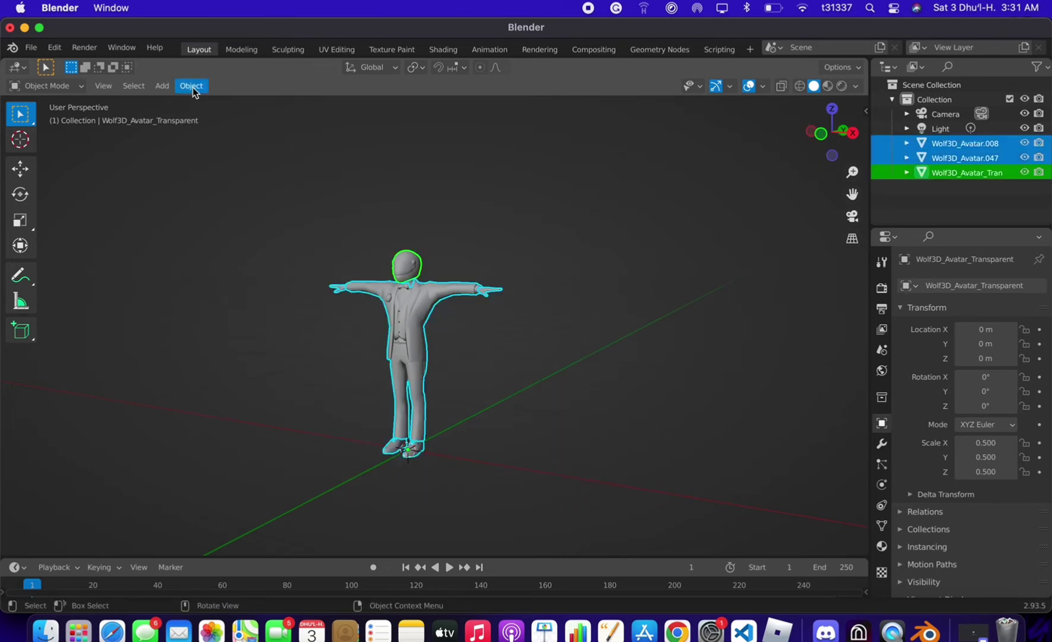
{"action": "left_click", "coordinate": [31, 47]}
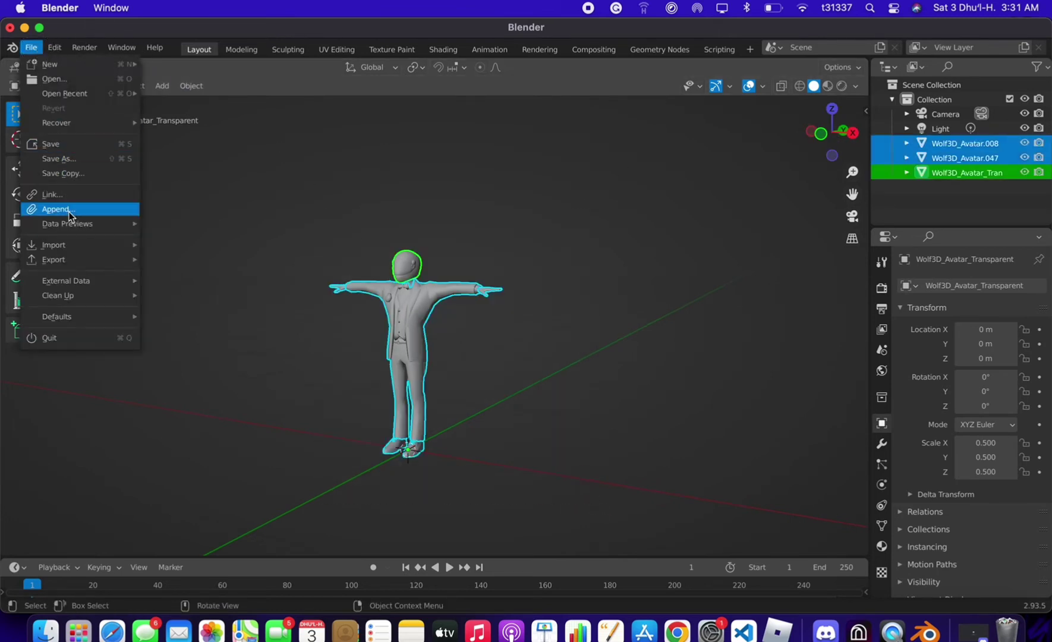
{"action": "mouse_move", "coordinate": [70, 260]}
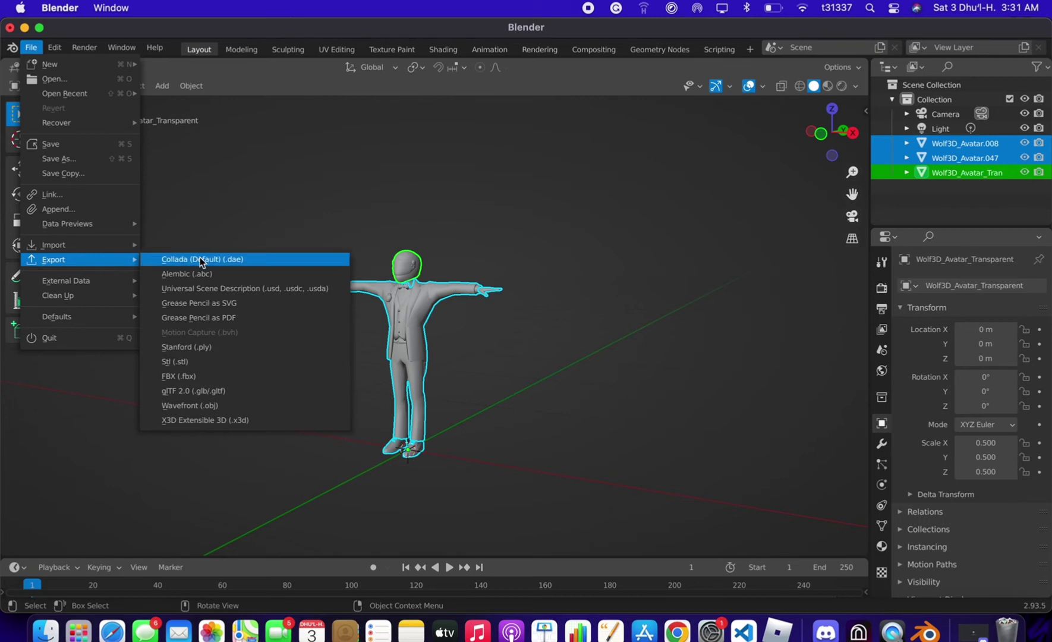
{"action": "left_click", "coordinate": [200, 371]}
{"action": "left_click", "coordinate": [344, 530]}
{"action": "type", "text": "32323"}
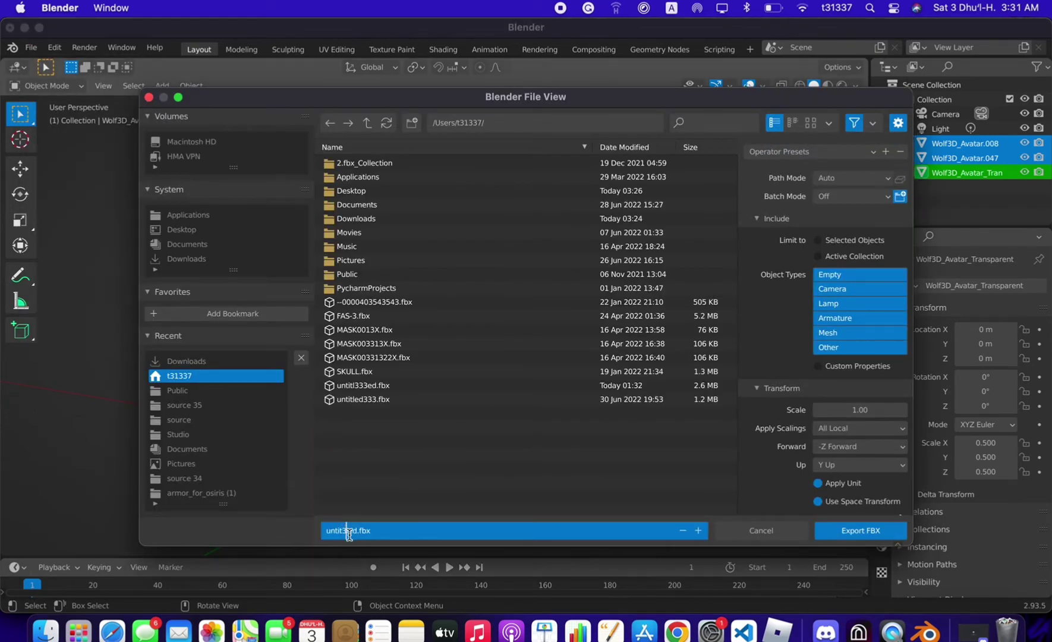
{"action": "type", "text": "2324"}
{"action": "key", "text": "super+a"}
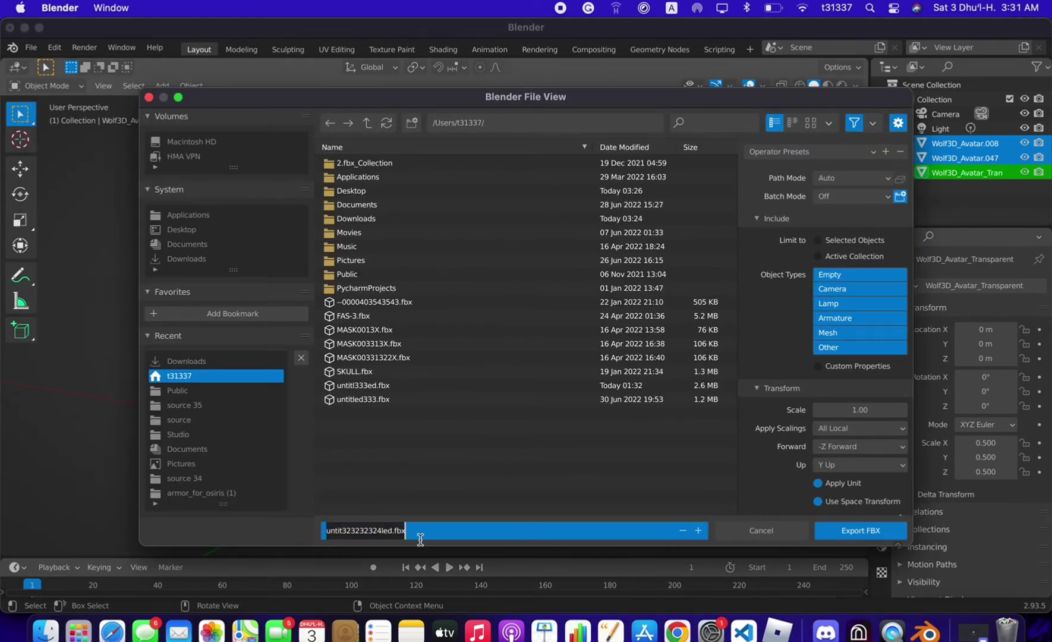
{"action": "left_click", "coordinate": [864, 244]}
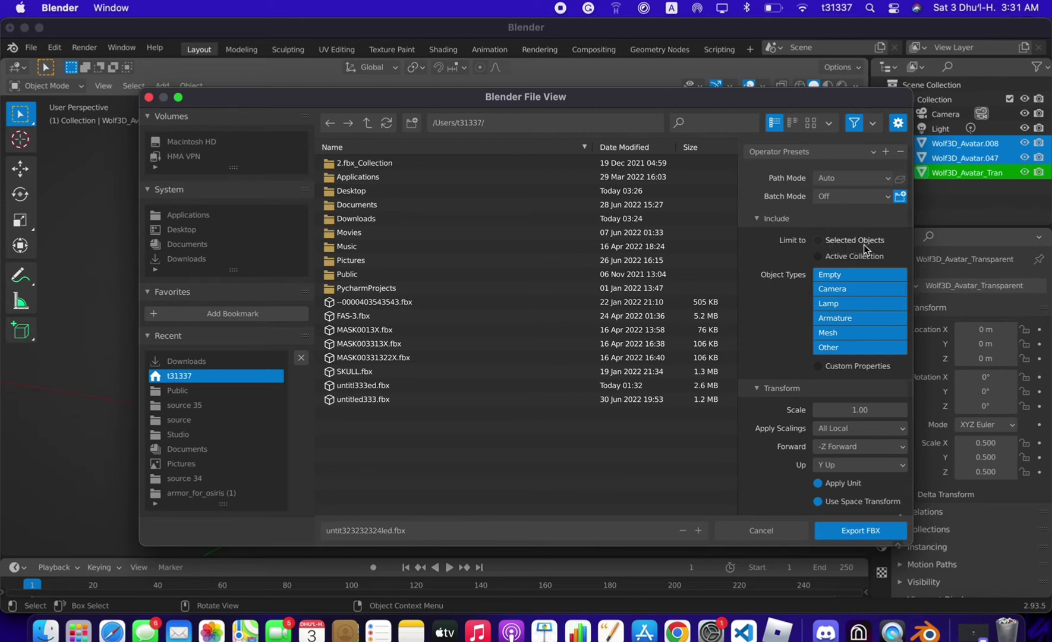
{"action": "left_click", "coordinate": [850, 241]}
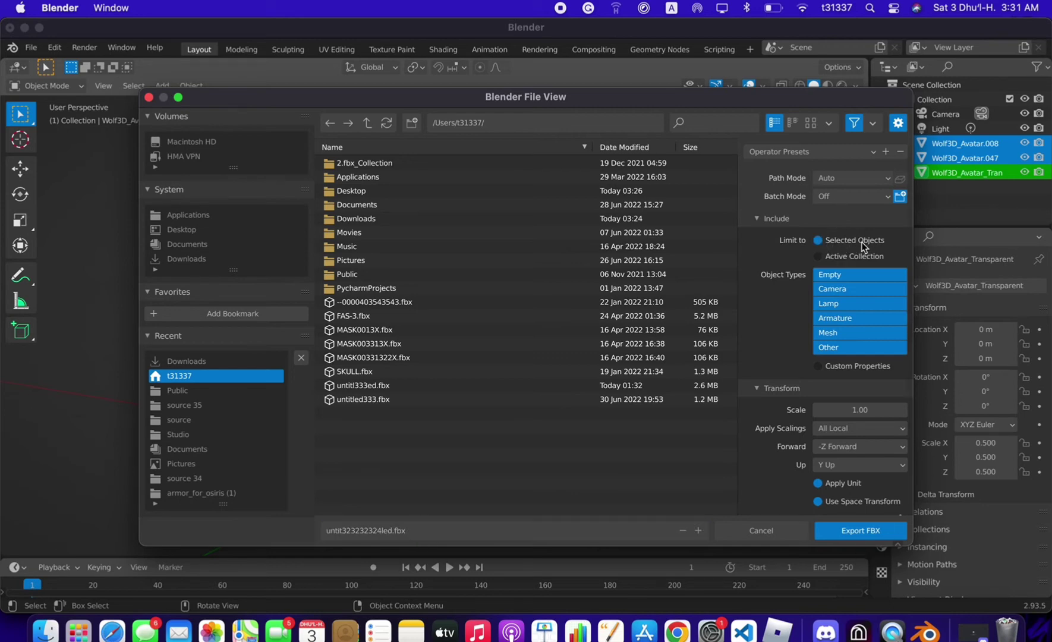
{"action": "left_click", "coordinate": [854, 529]}
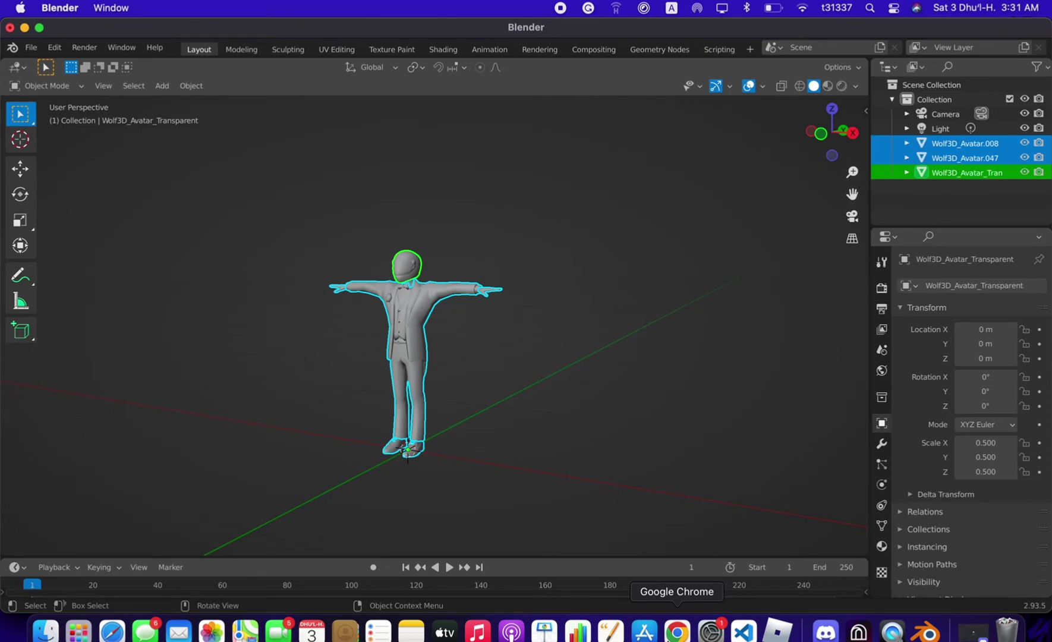
Upload the exported FBX as a new character in the browser's Mixamo tab.
{"action": "left_click", "coordinate": [676, 631]}
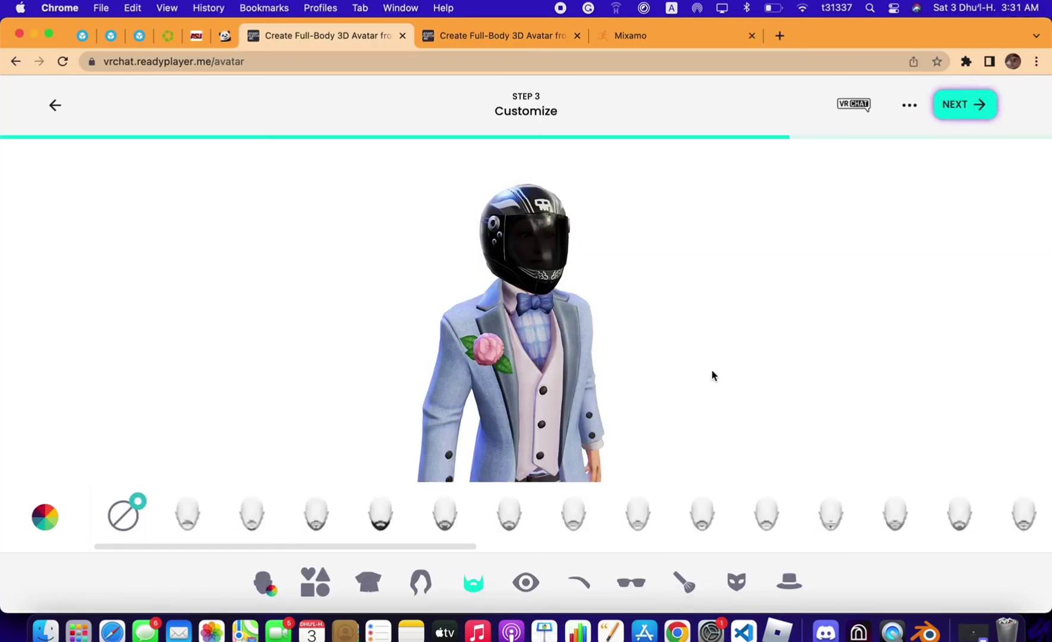
{"action": "left_click", "coordinate": [682, 37]}
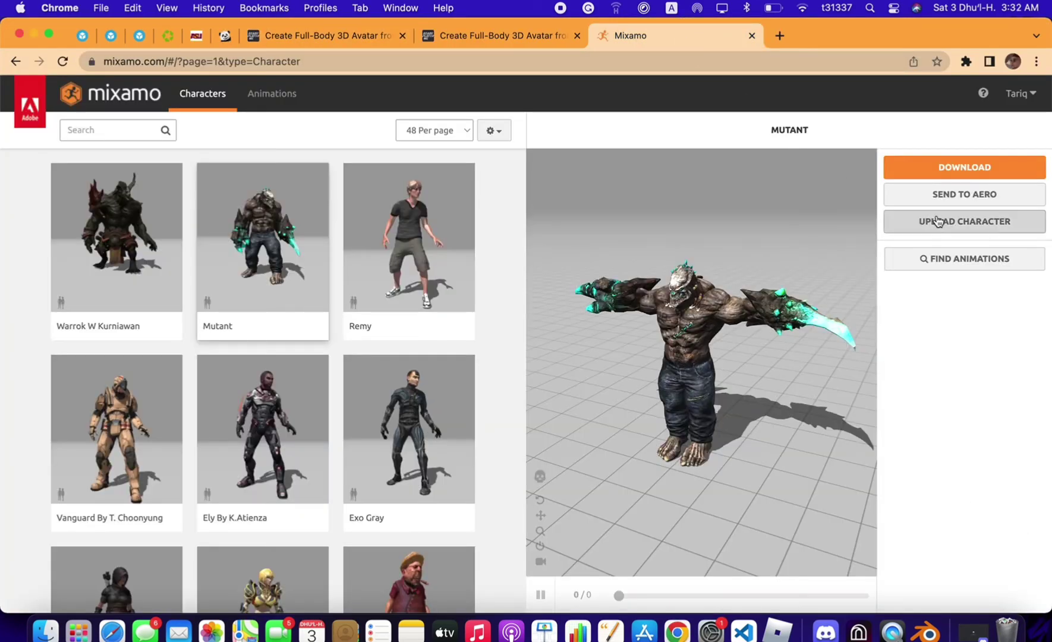
{"action": "left_click", "coordinate": [969, 224]}
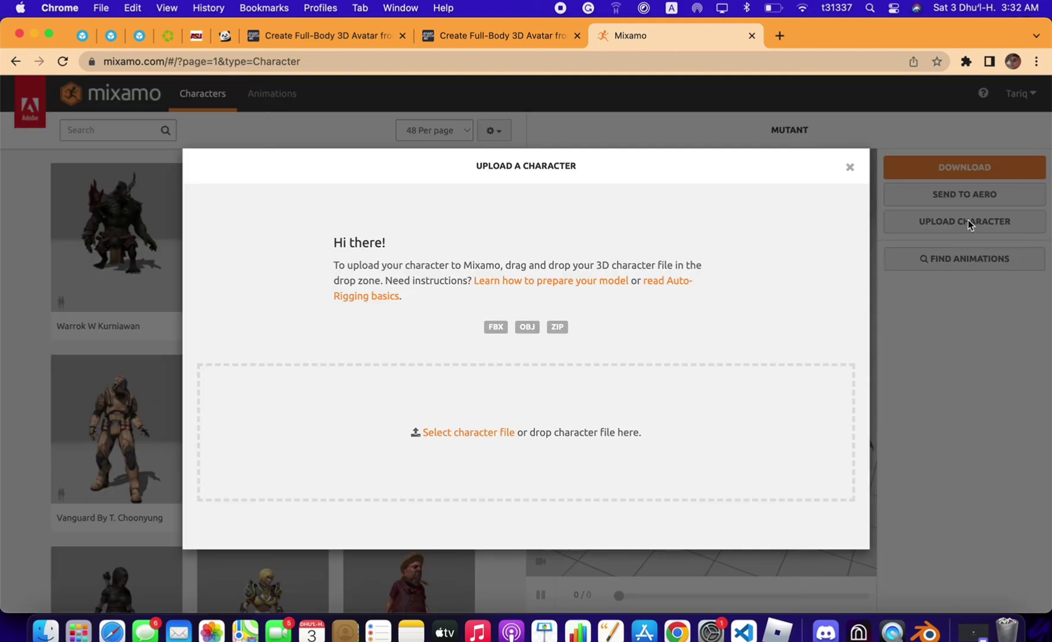
{"action": "left_click", "coordinate": [467, 432]}
{"action": "double_click", "coordinate": [311, 242]}
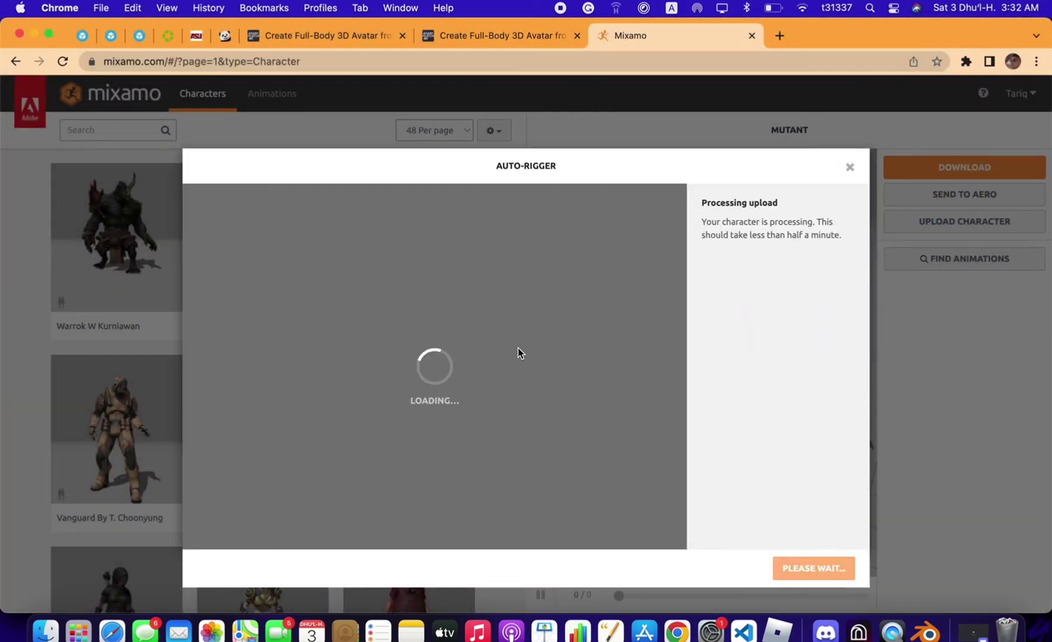
{"action": "left_click", "coordinate": [833, 568]}
Place chin, wrist, elbow, knee and groin markers, choose 3 Chain Fingers (49), and auto-rig.
{"action": "left_click_drag", "start_coordinate": [263, 366], "coordinate": [444, 244]}
{"action": "left_click_drag", "start_coordinate": [299, 403], "coordinate": [558, 255]}
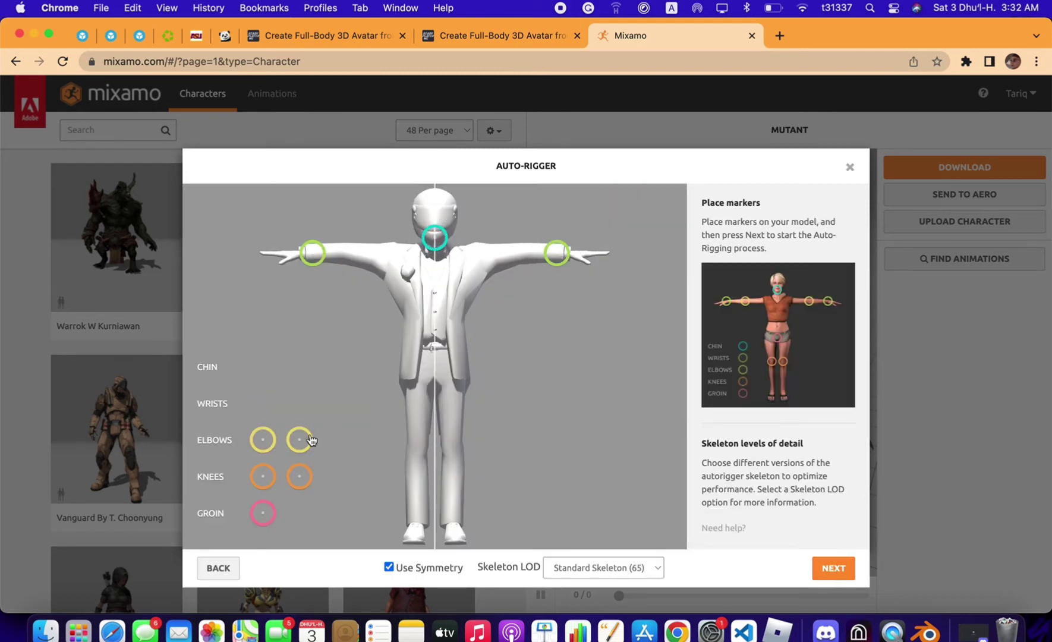
{"action": "left_click_drag", "start_coordinate": [299, 440], "coordinate": [515, 256]}
{"action": "left_click_drag", "start_coordinate": [299, 476], "coordinate": [450, 462]}
{"action": "left_click_drag", "start_coordinate": [263, 512], "coordinate": [434, 381]}
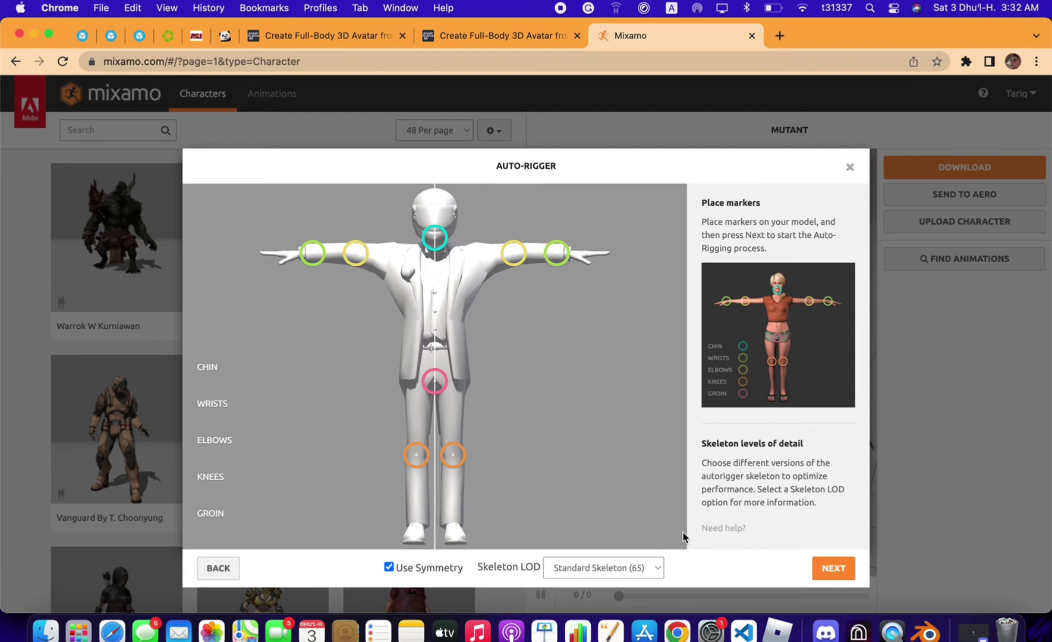
{"action": "left_click", "coordinate": [640, 572]}
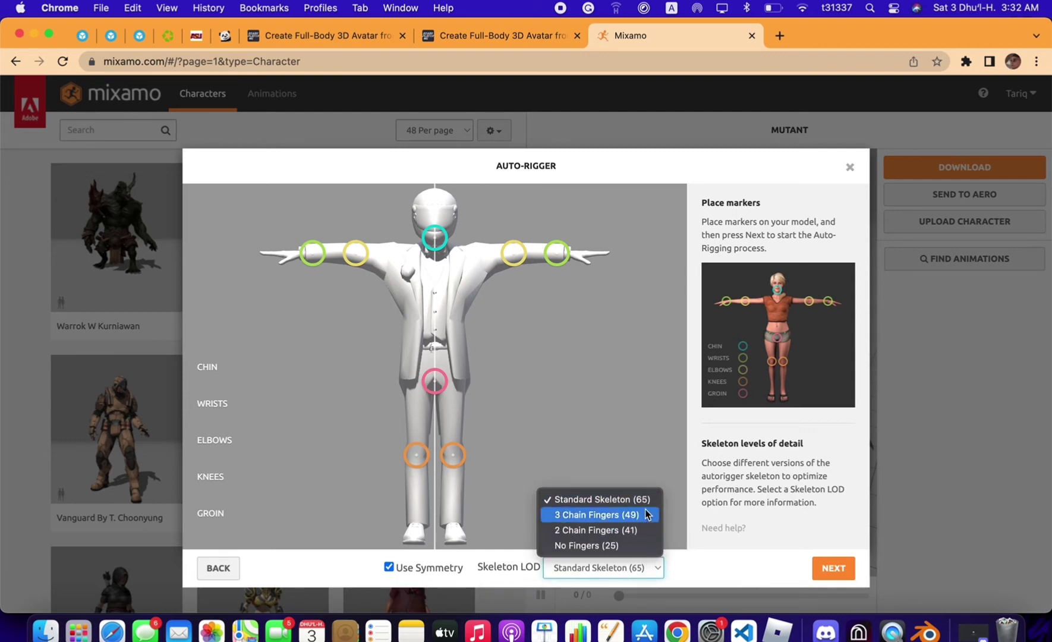
{"action": "left_click", "coordinate": [614, 514]}
{"action": "left_click", "coordinate": [835, 568]}
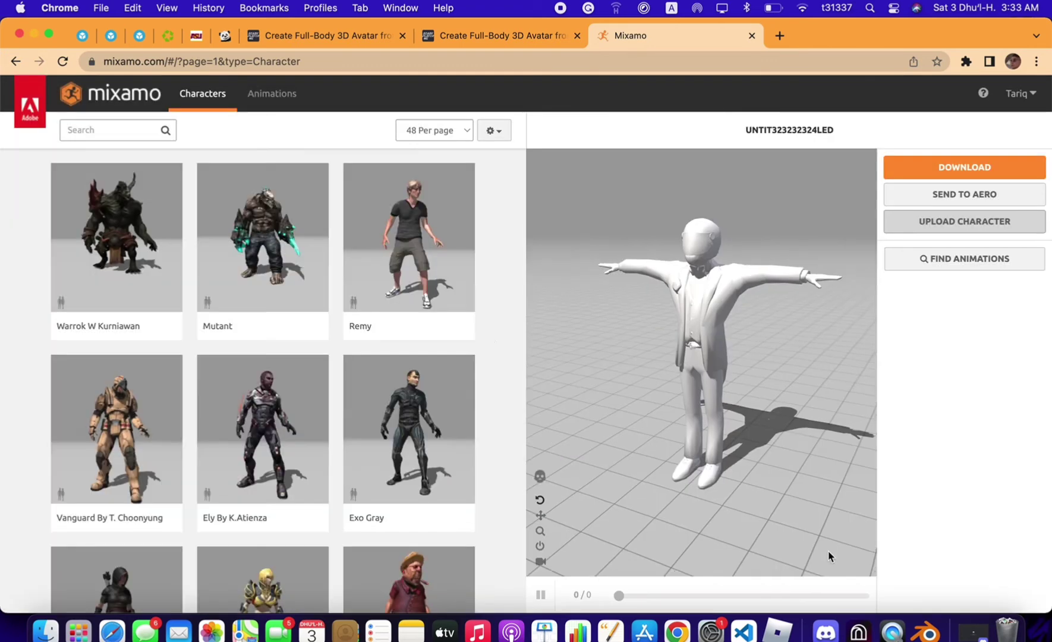
Preview the Zombie Stand Up animation, then remove it from the character.
{"action": "left_click", "coordinate": [281, 109]}
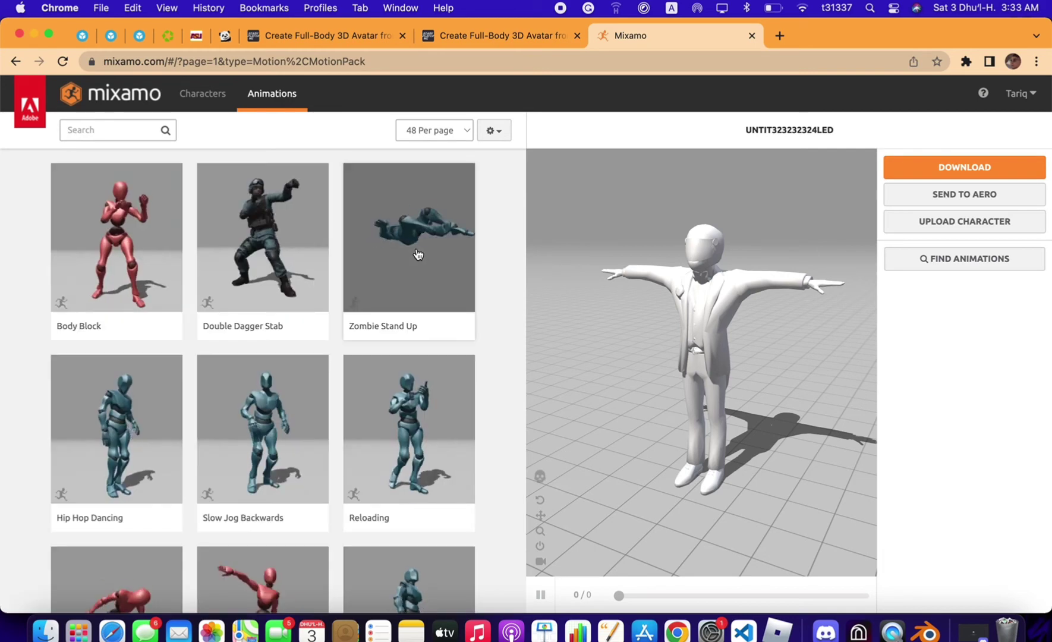
{"action": "left_click", "coordinate": [467, 271]}
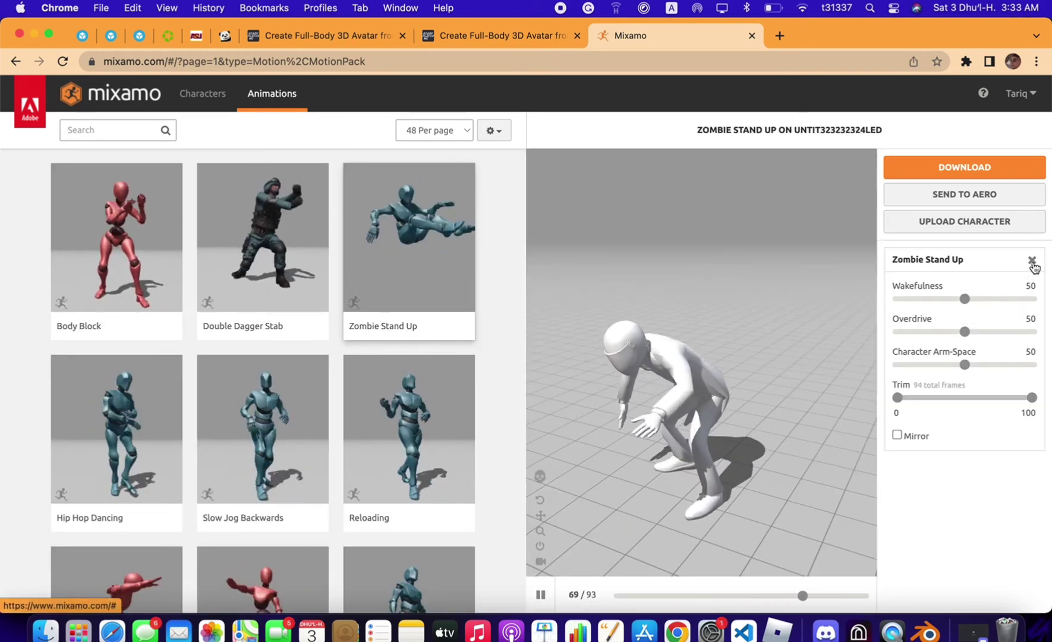
{"action": "left_click", "coordinate": [1032, 262]}
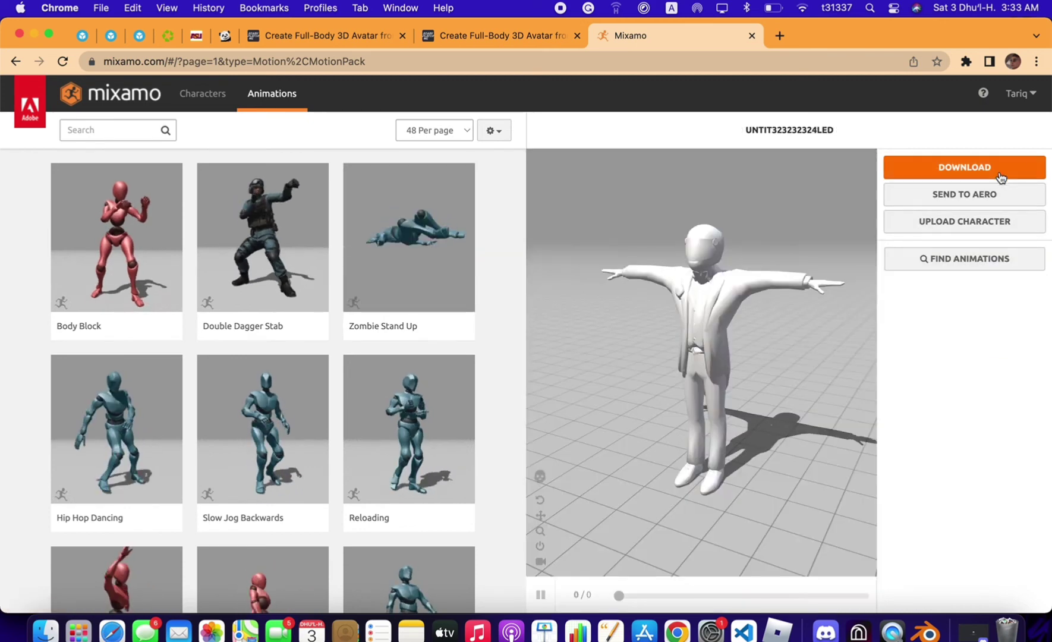
Download the rigged T-pose character and bring Effect House to the front.
{"action": "left_click", "coordinate": [999, 169]}
{"action": "left_click", "coordinate": [730, 282]}
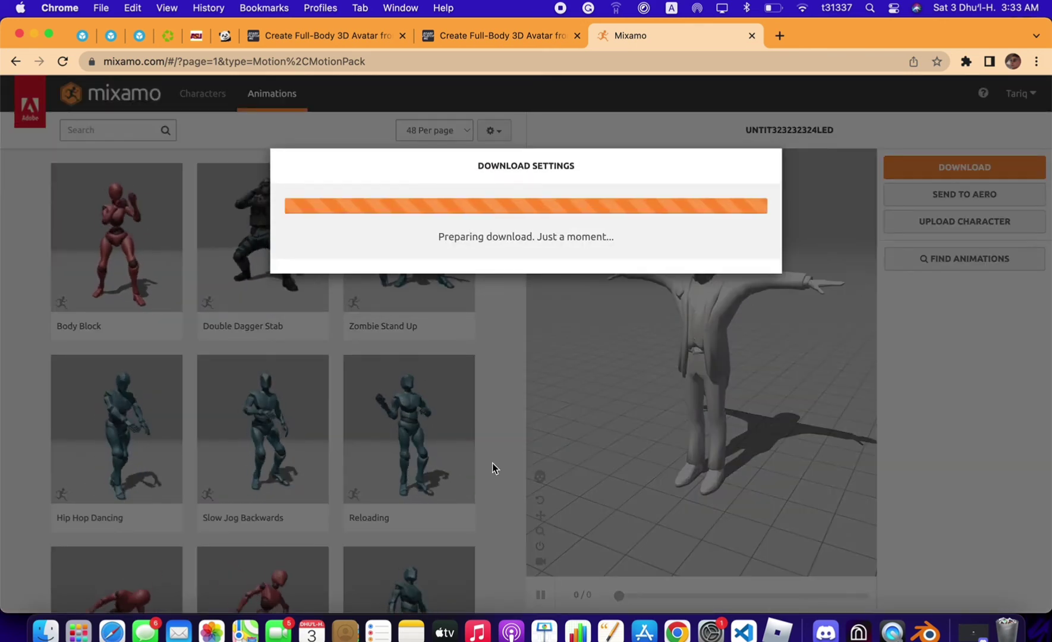
{"action": "left_click", "coordinate": [859, 632]}
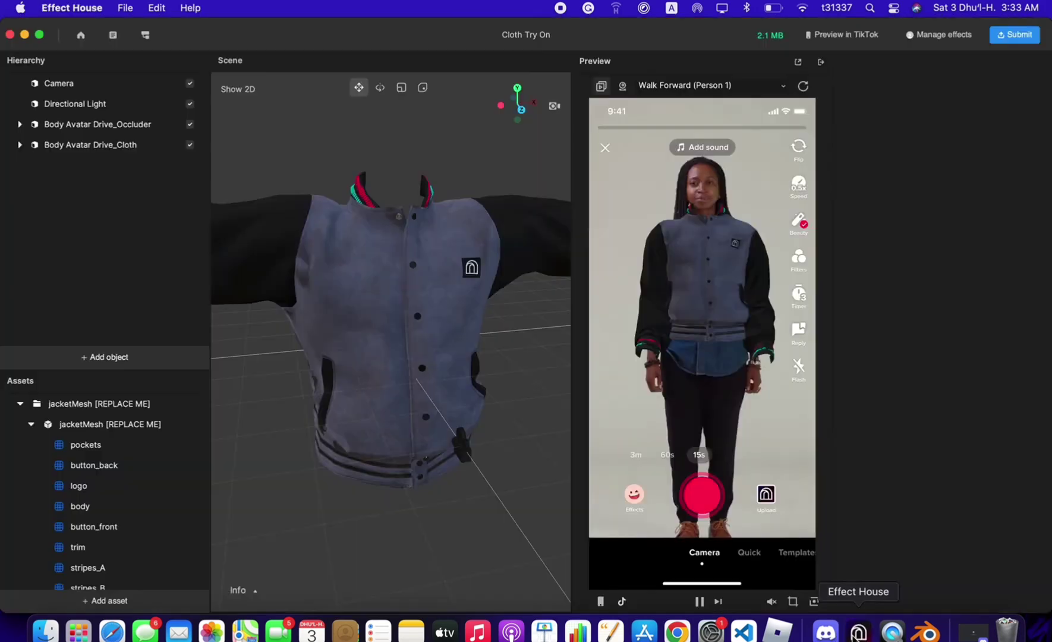
Start a new Effect House project, discarding unsaved changes, and add a Body Avatar Drive object.
{"action": "left_click", "coordinate": [125, 8]}
{"action": "left_click", "coordinate": [138, 30]}
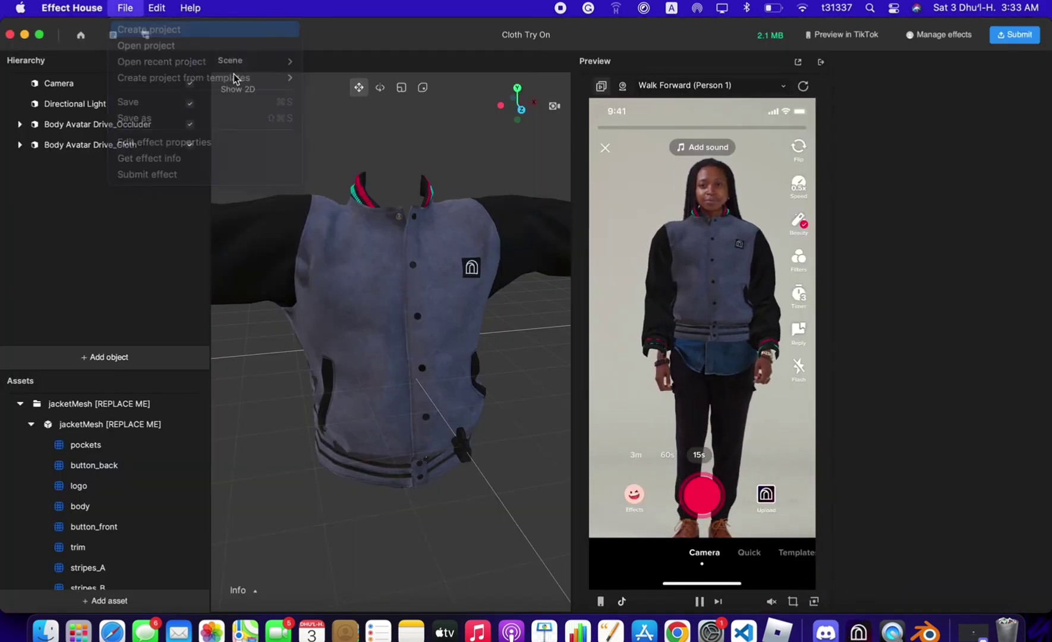
{"action": "left_click", "coordinate": [591, 264]}
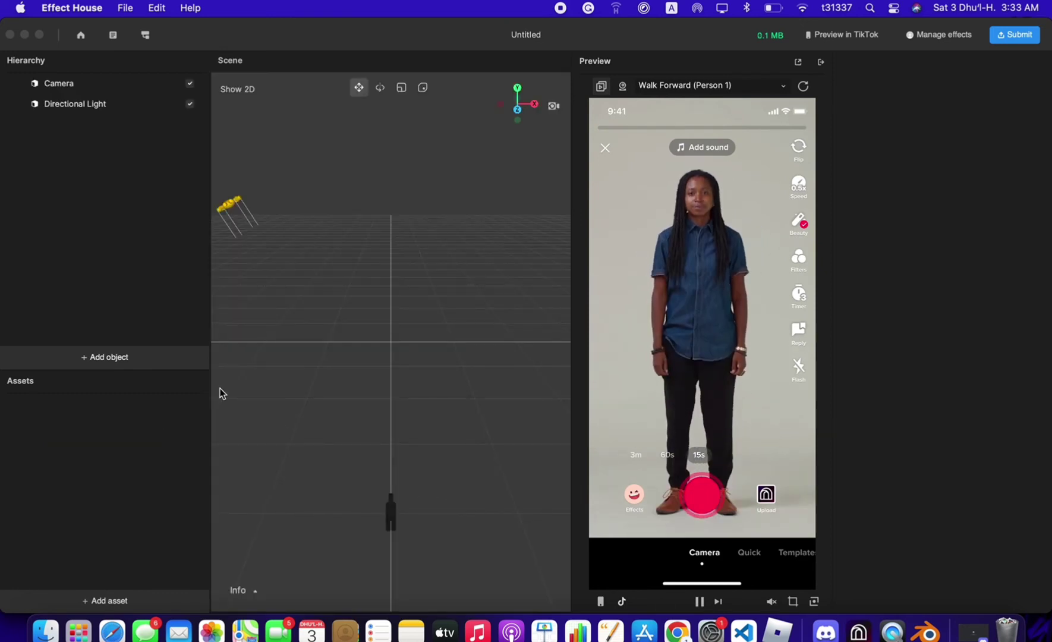
{"action": "left_click", "coordinate": [138, 356]}
{"action": "mouse_move", "coordinate": [158, 237]}
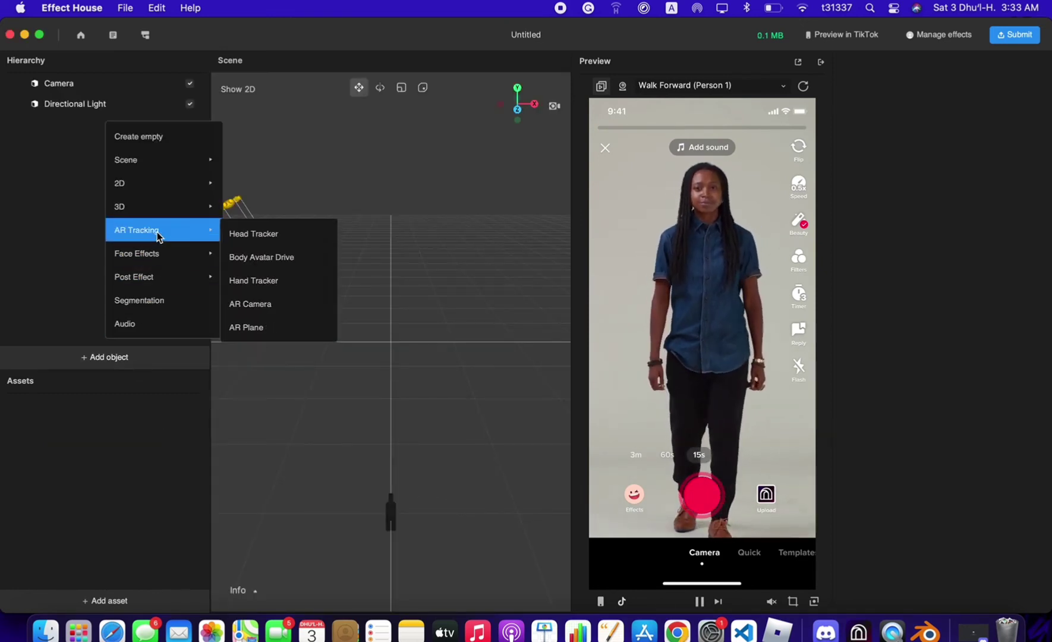
{"action": "left_click", "coordinate": [290, 255]}
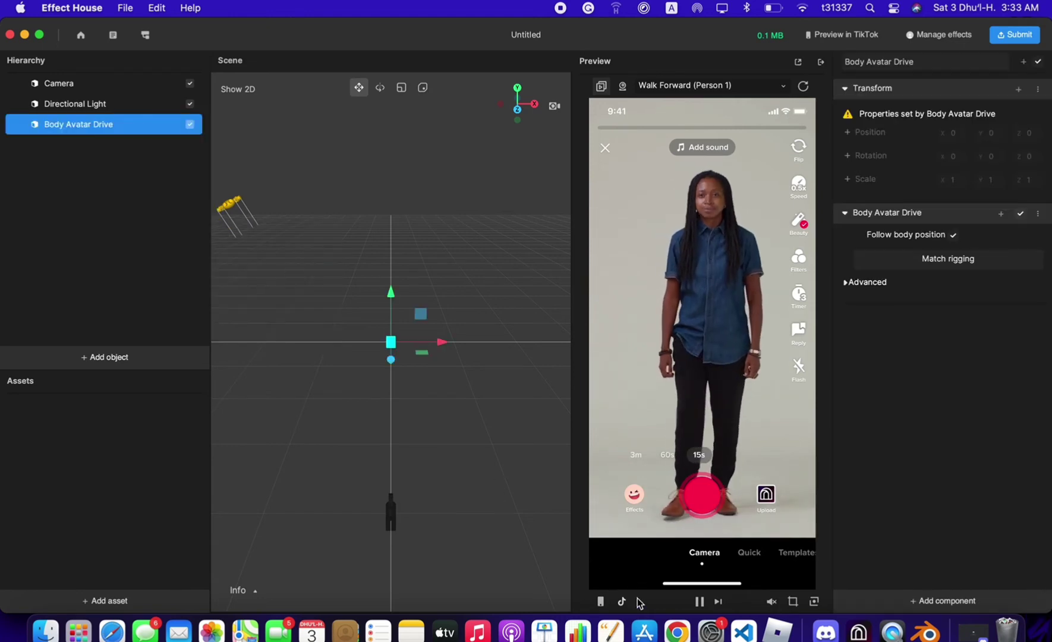
Import the downloaded Mixamo avatar .fbx into Assets and place the model under Body Avatar Drive.
{"action": "left_click", "coordinate": [676, 631]}
{"action": "left_click_drag", "start_coordinate": [11, 427], "coordinate": [380, 461]}
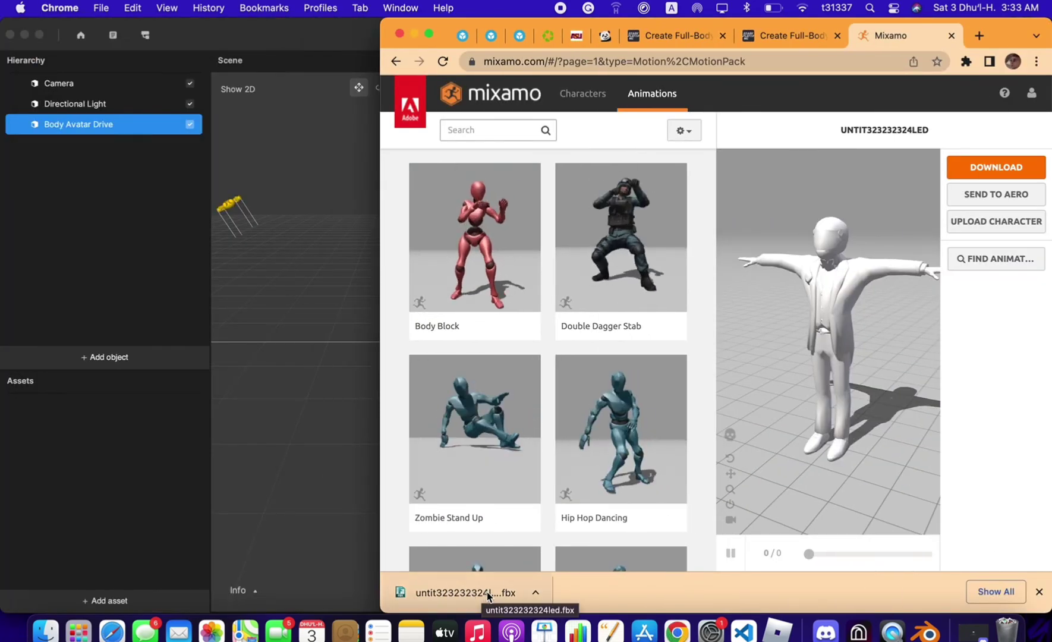
{"action": "left_click_drag", "start_coordinate": [487, 592], "coordinate": [117, 497]}
{"action": "left_click", "coordinate": [611, 297]}
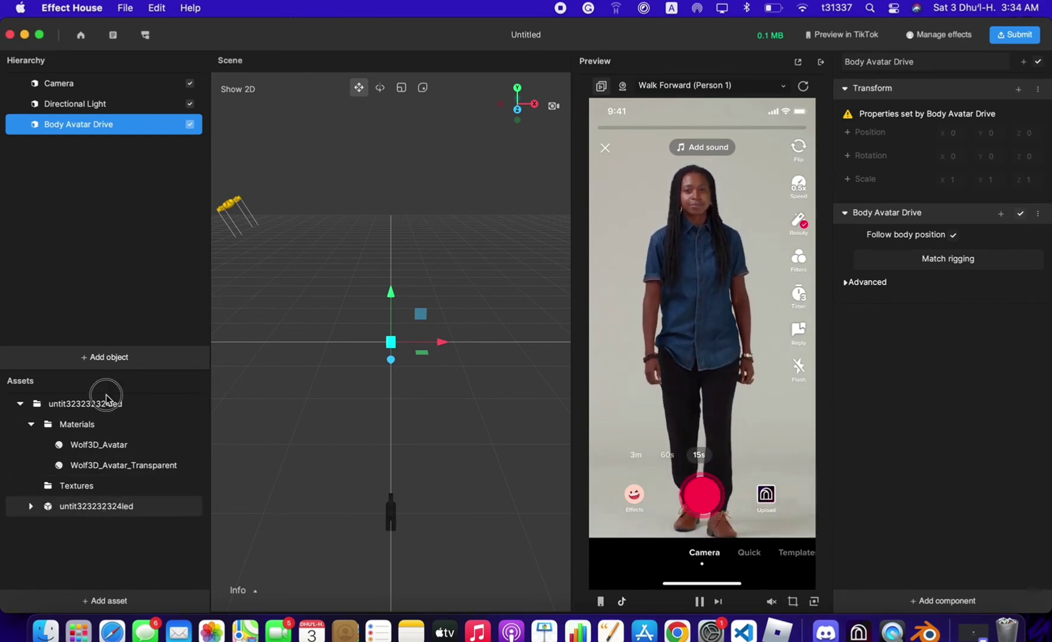
{"action": "left_click_drag", "start_coordinate": [106, 398], "coordinate": [96, 129]}
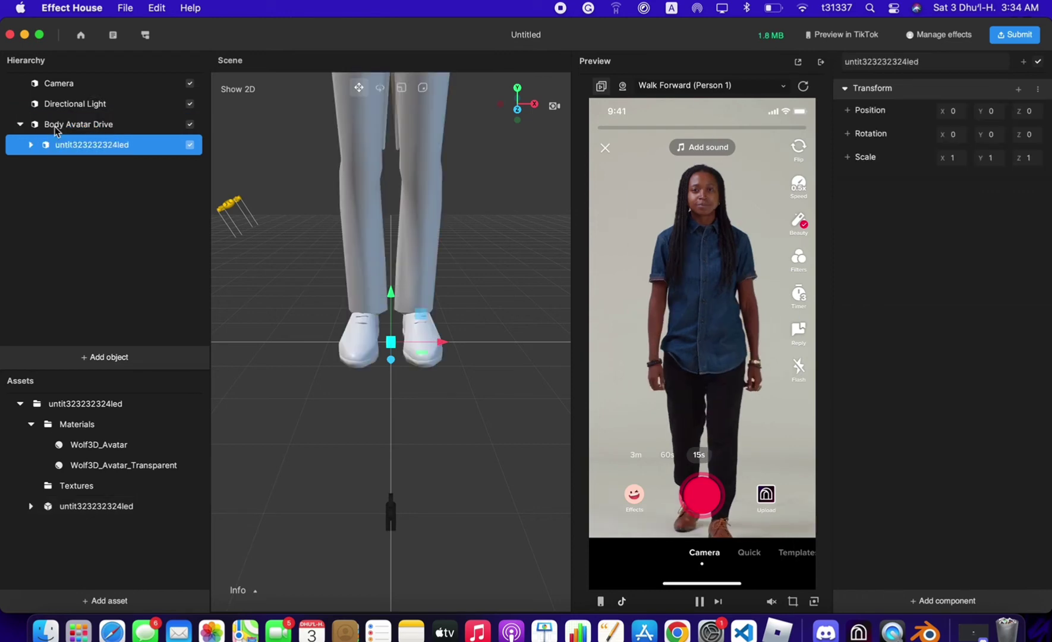
Remove the Animation component from the avatar's SkeletonAndRenderRoot child under Body Avatar Drive.
{"action": "left_click", "coordinate": [89, 124]}
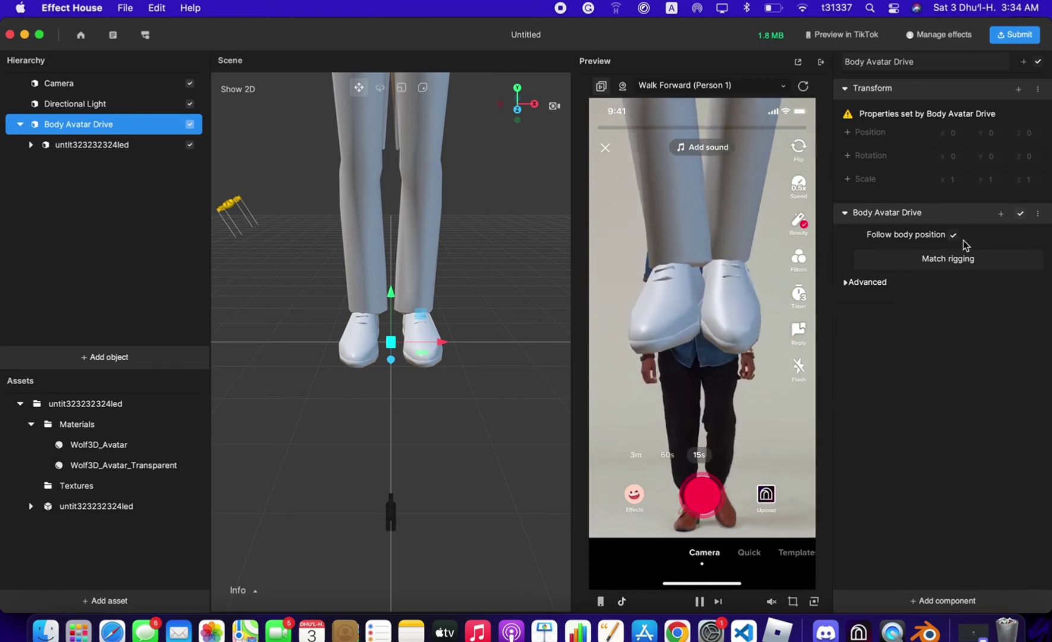
{"action": "left_click", "coordinate": [49, 144]}
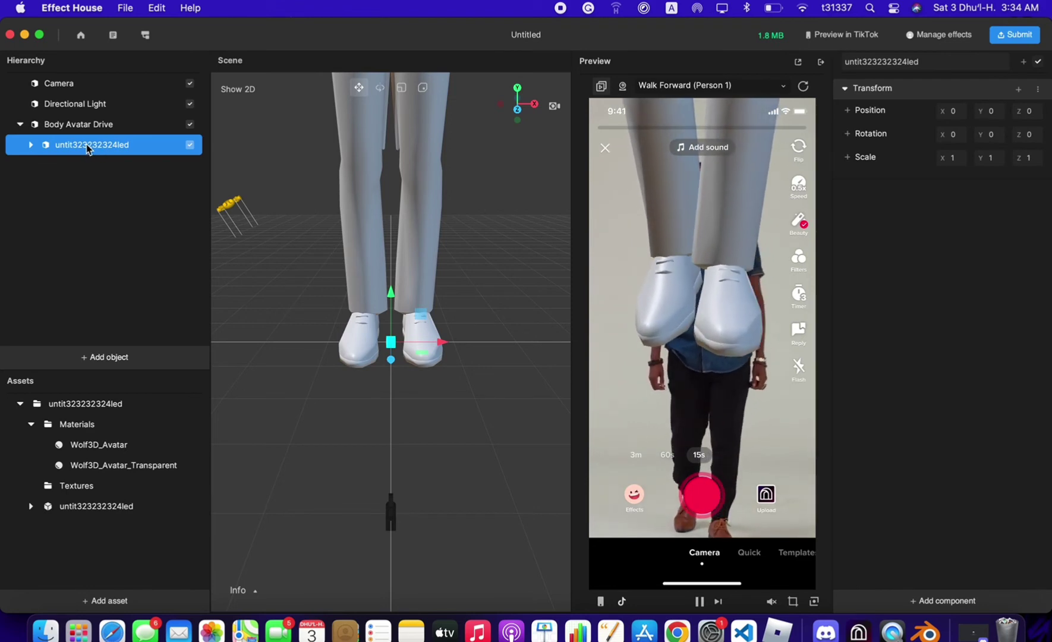
{"action": "left_click", "coordinate": [30, 145]}
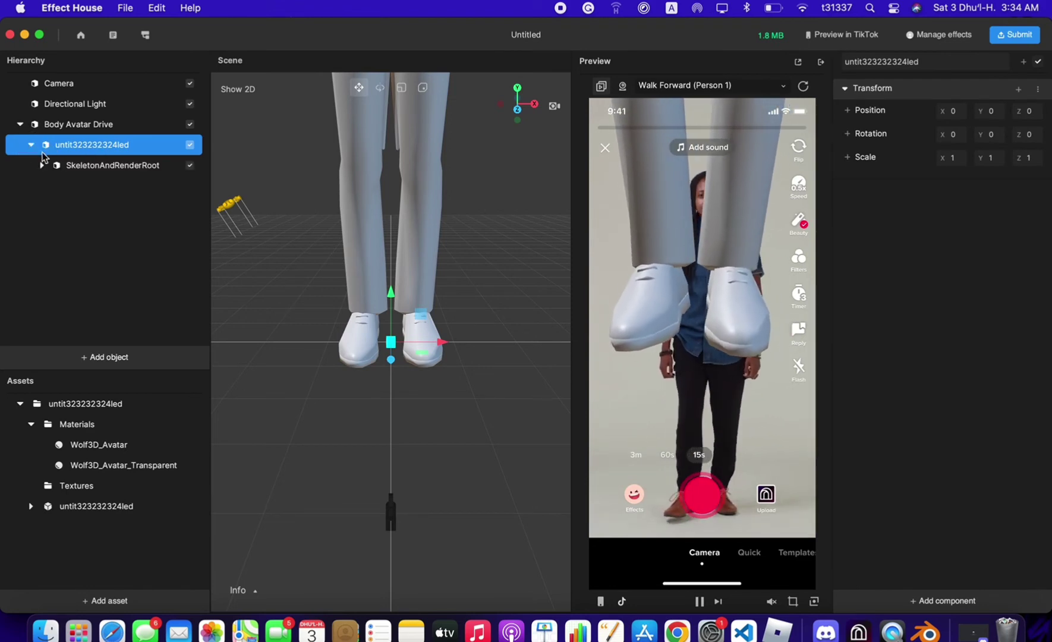
{"action": "left_click", "coordinate": [103, 166]}
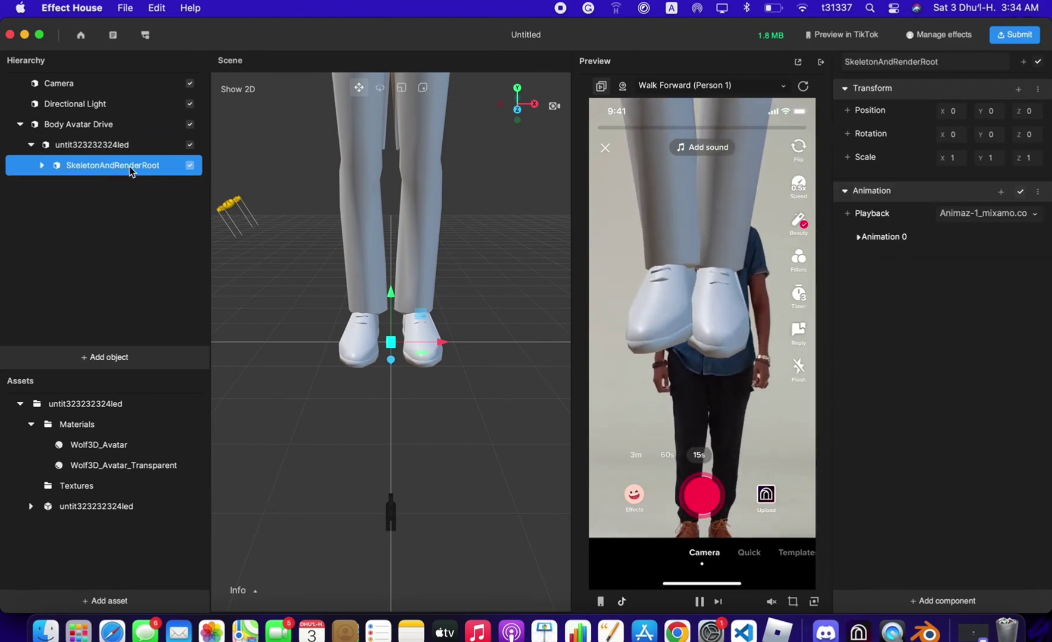
{"action": "left_click", "coordinate": [1038, 191]}
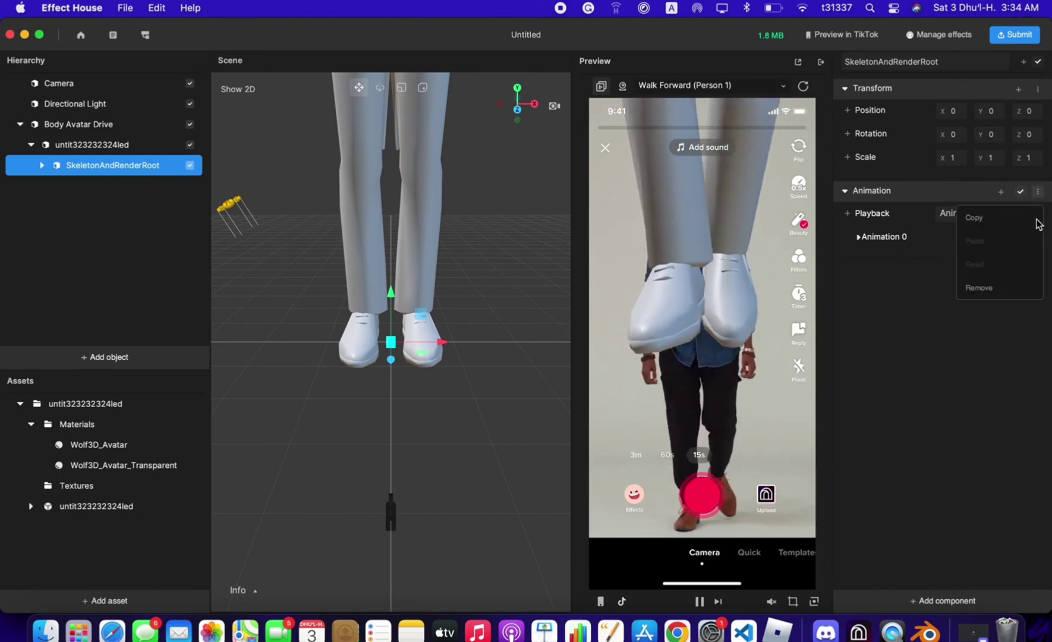
{"action": "left_click", "coordinate": [1001, 287]}
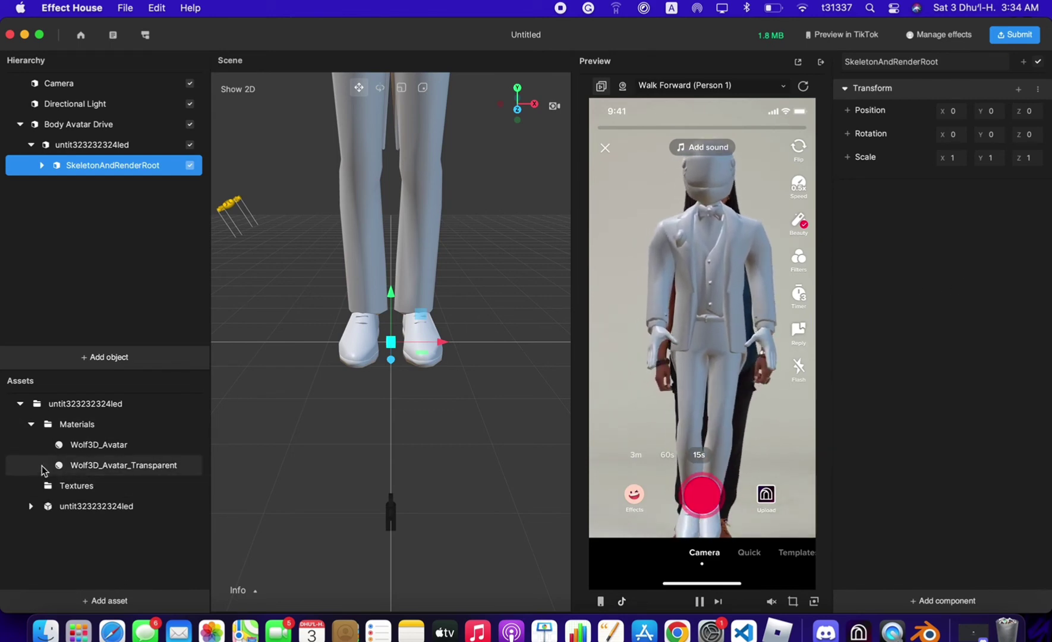
Clear the Textures folder selection, return to Blender and deselect the avatar objects.
{"action": "left_click", "coordinate": [107, 489]}
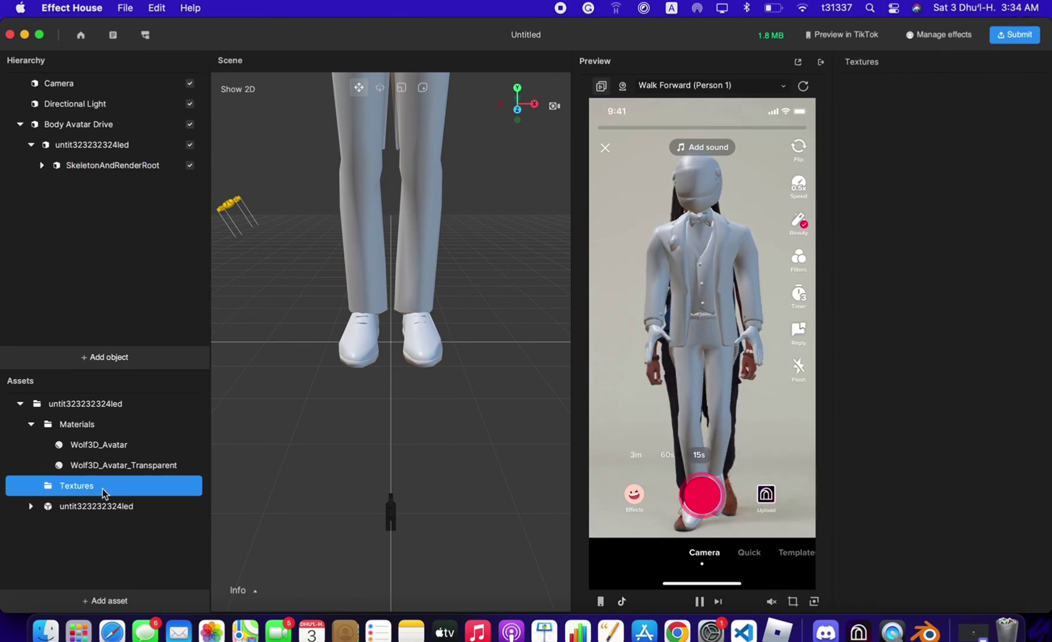
{"action": "left_click", "coordinate": [111, 526]}
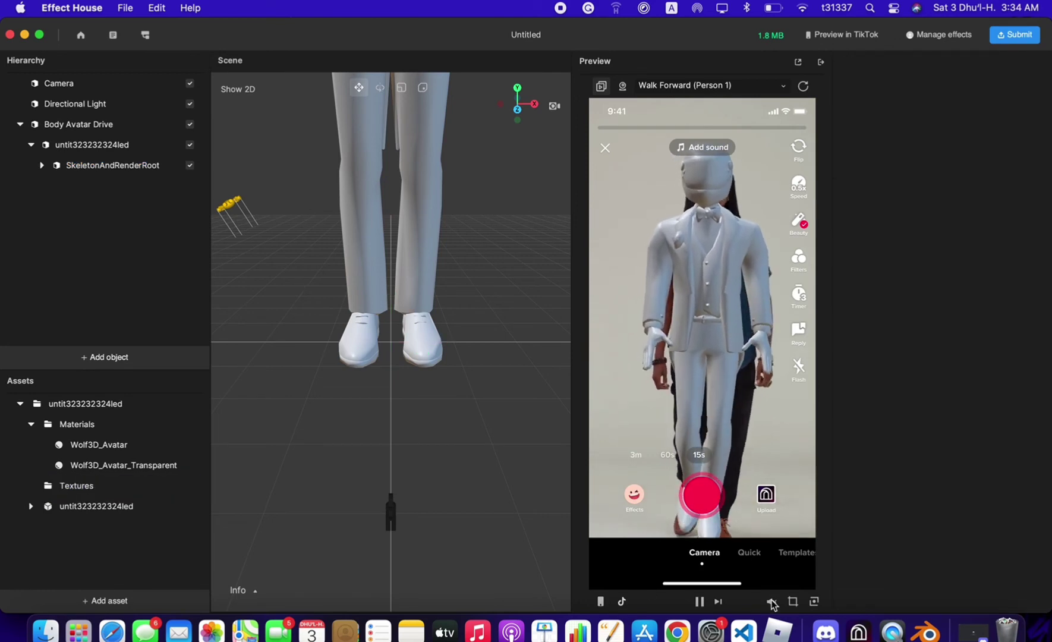
{"action": "left_click", "coordinate": [920, 629]}
{"action": "left_click", "coordinate": [773, 274]}
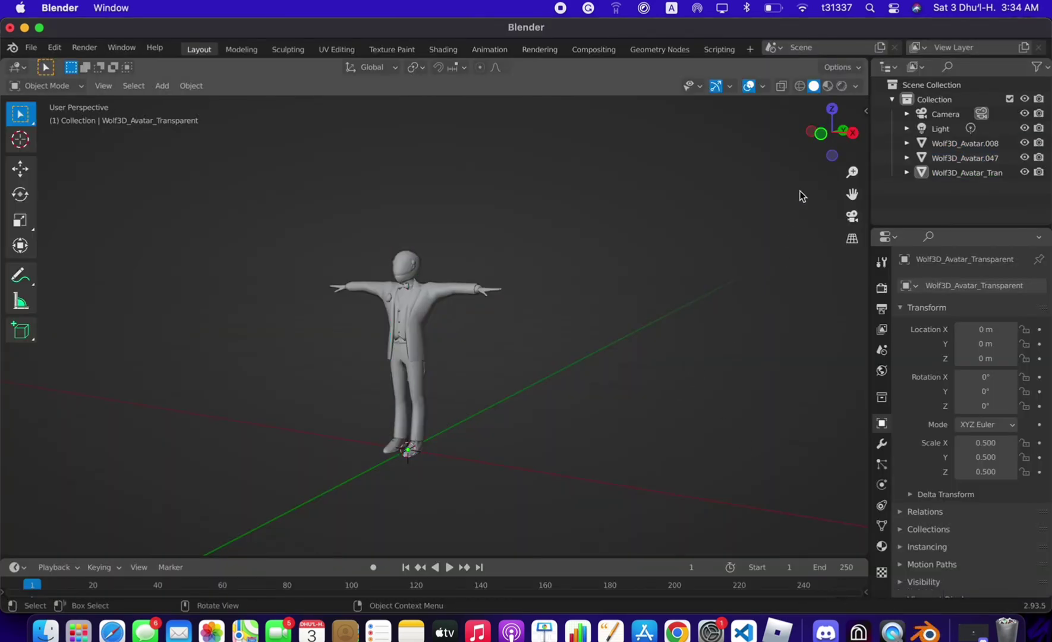
Save the Wolf3D_Avatar_Diffuse texture from the UV Editing workspace as 543534.png.
{"action": "left_click", "coordinate": [819, 138]}
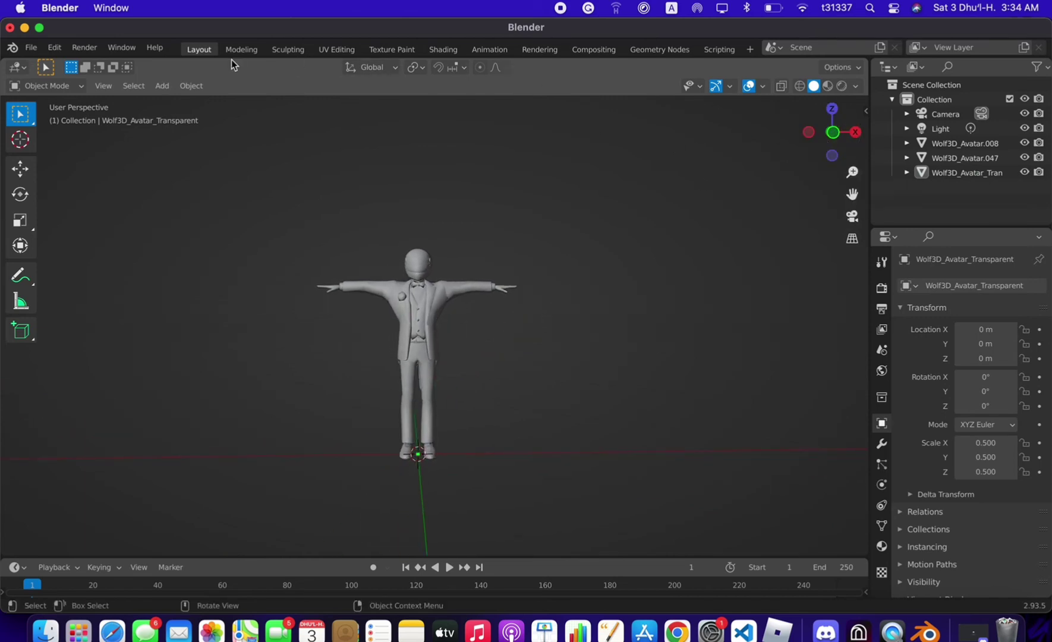
{"action": "left_click", "coordinate": [350, 50]}
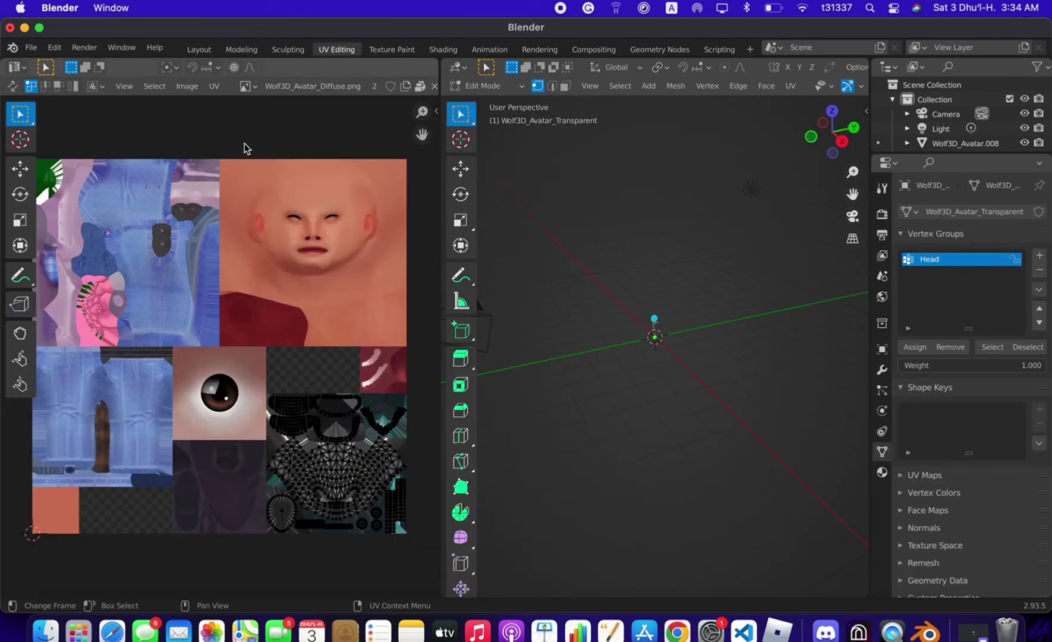
{"action": "left_click", "coordinate": [193, 87]}
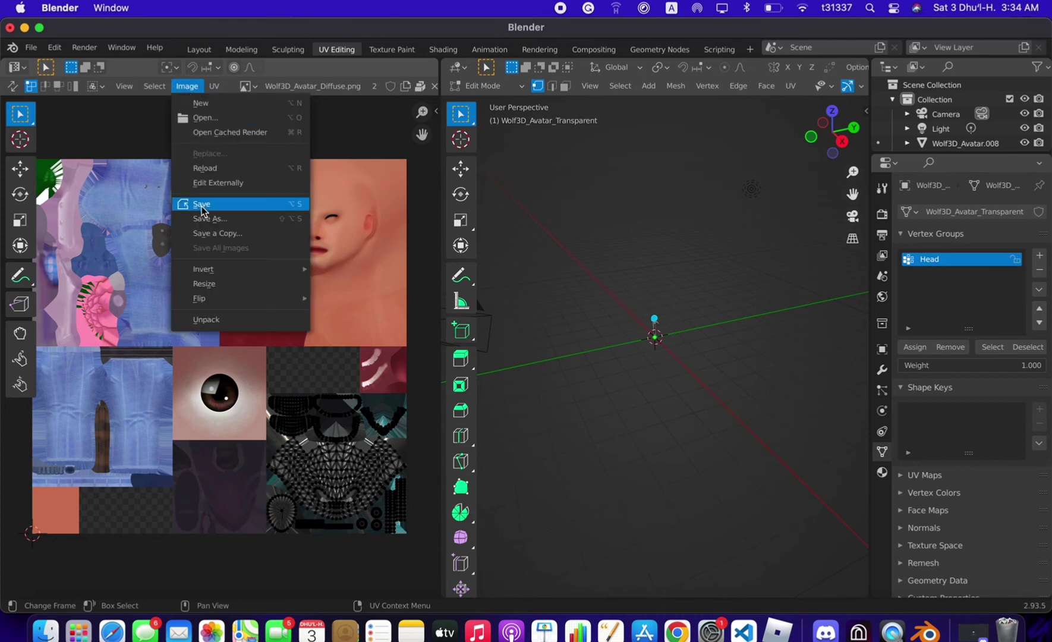
{"action": "left_click", "coordinate": [208, 218]}
{"action": "left_click", "coordinate": [375, 530]}
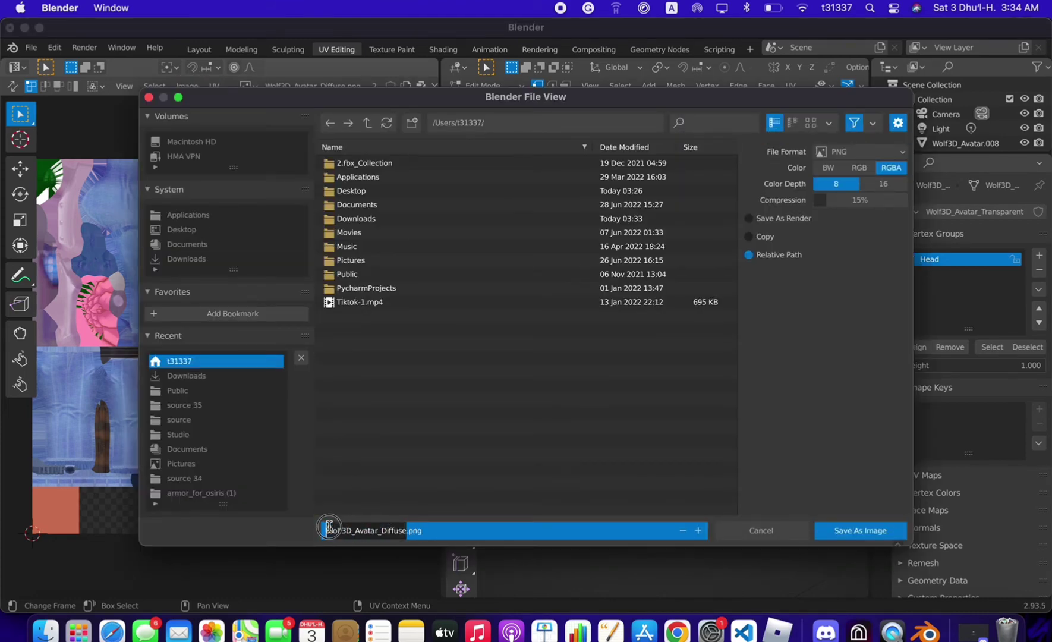
{"action": "left_click", "coordinate": [835, 534]}
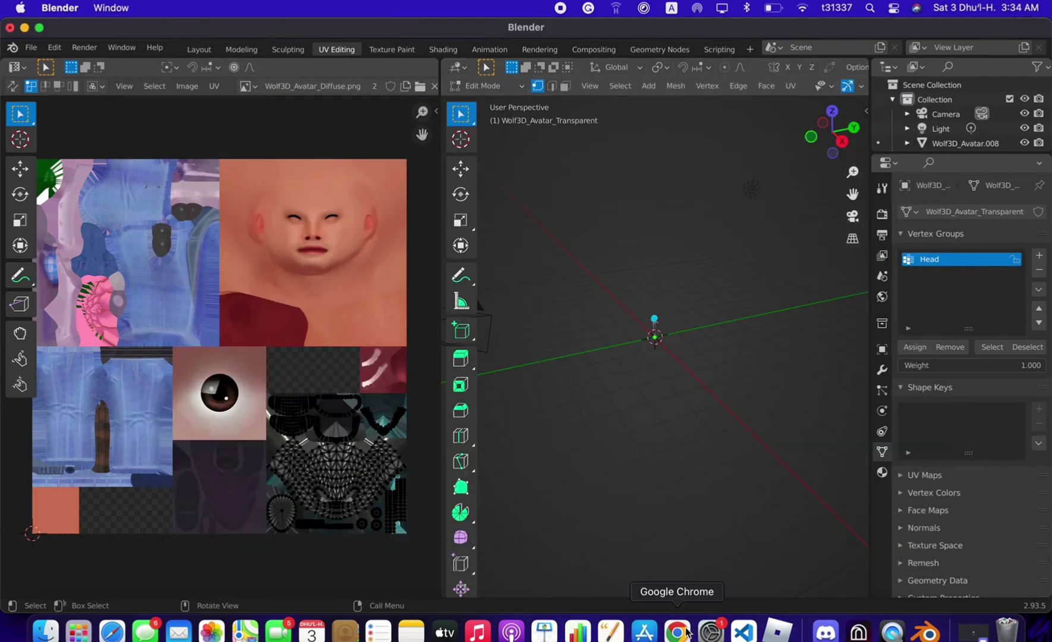
Attempt to import 543534.png into Effect House assets and dismiss the file-too-large (over 1MB) alert.
{"action": "left_click", "coordinate": [858, 632]}
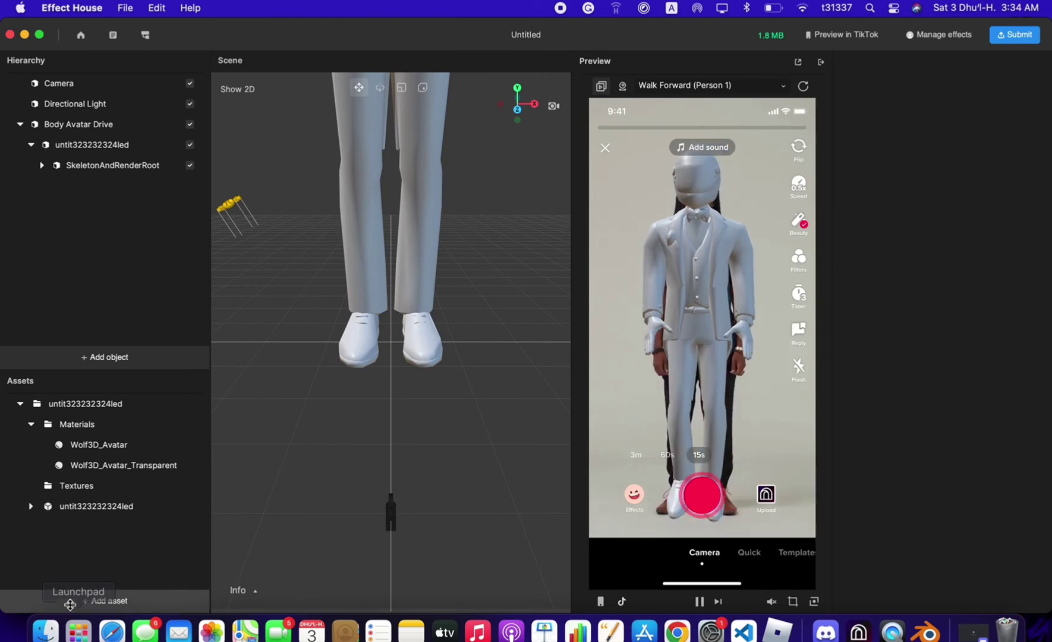
{"action": "left_click", "coordinate": [71, 602]}
{"action": "mouse_move", "coordinate": [146, 472]}
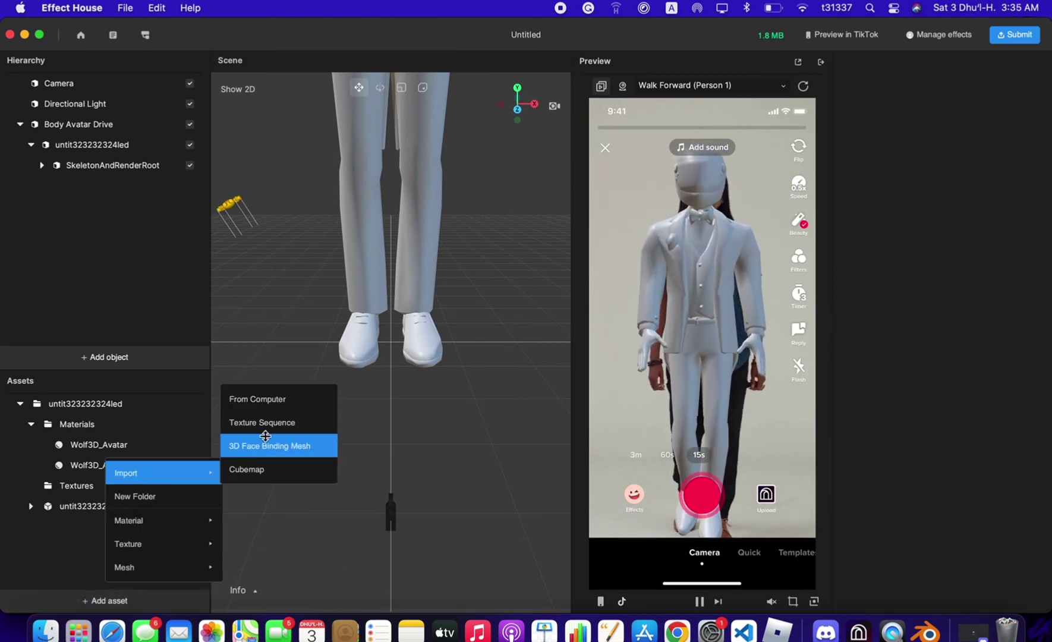
{"action": "left_click", "coordinate": [291, 406]}
{"action": "key", "text": "Return"}
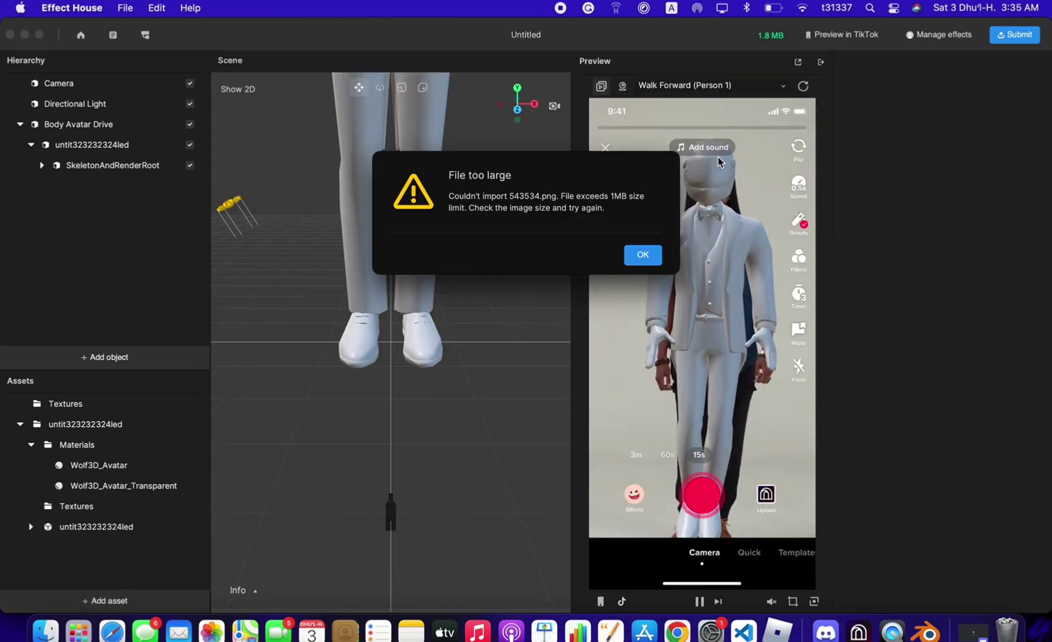
{"action": "left_click", "coordinate": [642, 255]}
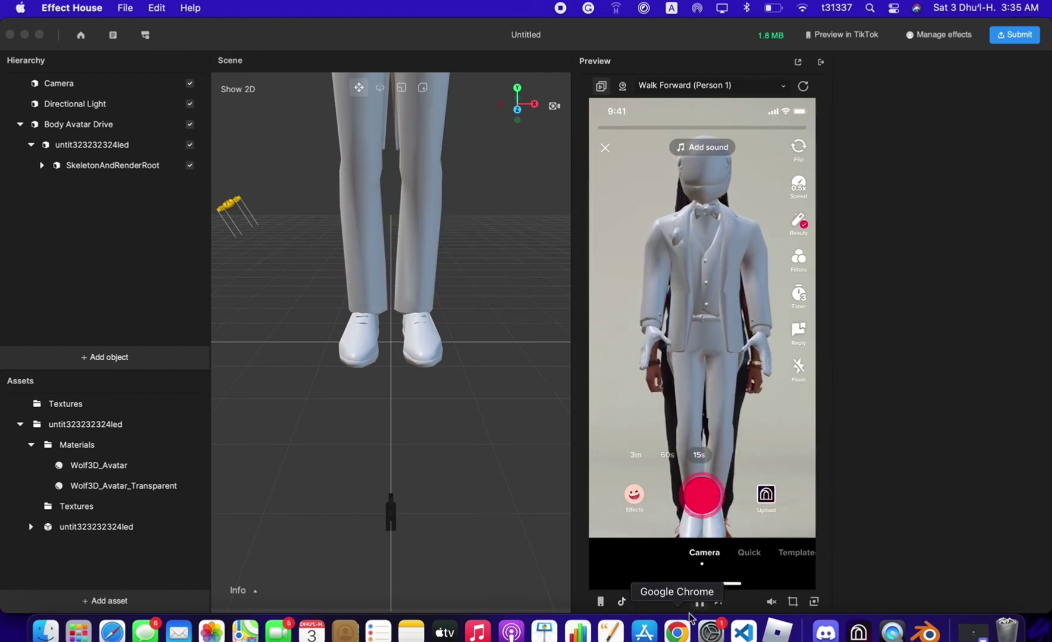
Compress 543534.png with TinyPNG from 1.4 MB to 334.7 KB and import it into Assets.
{"action": "left_click", "coordinate": [685, 636]}
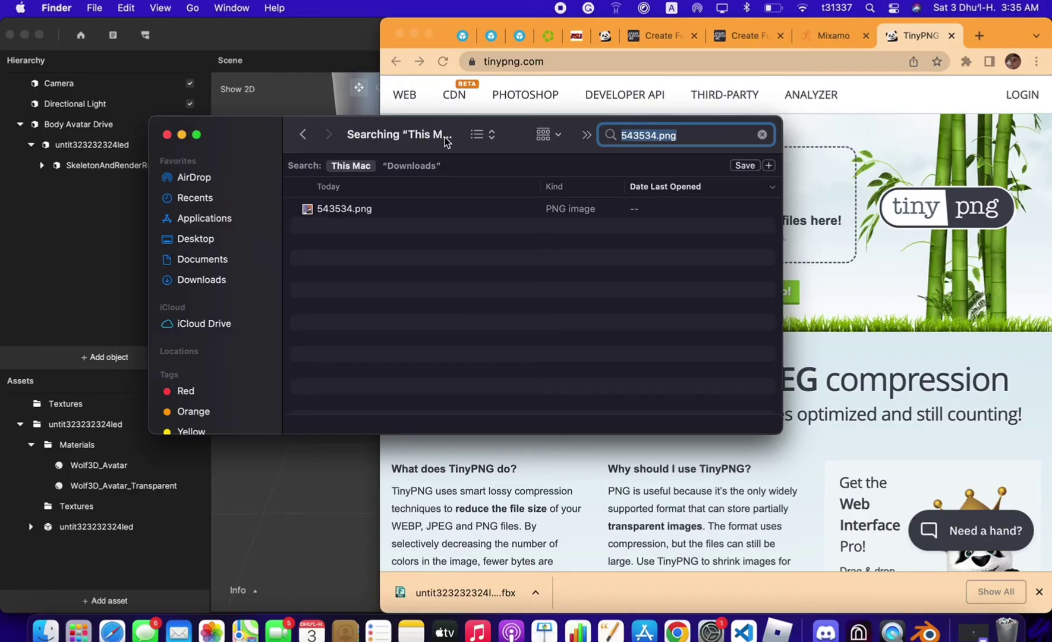
{"action": "left_click_drag", "start_coordinate": [340, 202], "coordinate": [773, 248]}
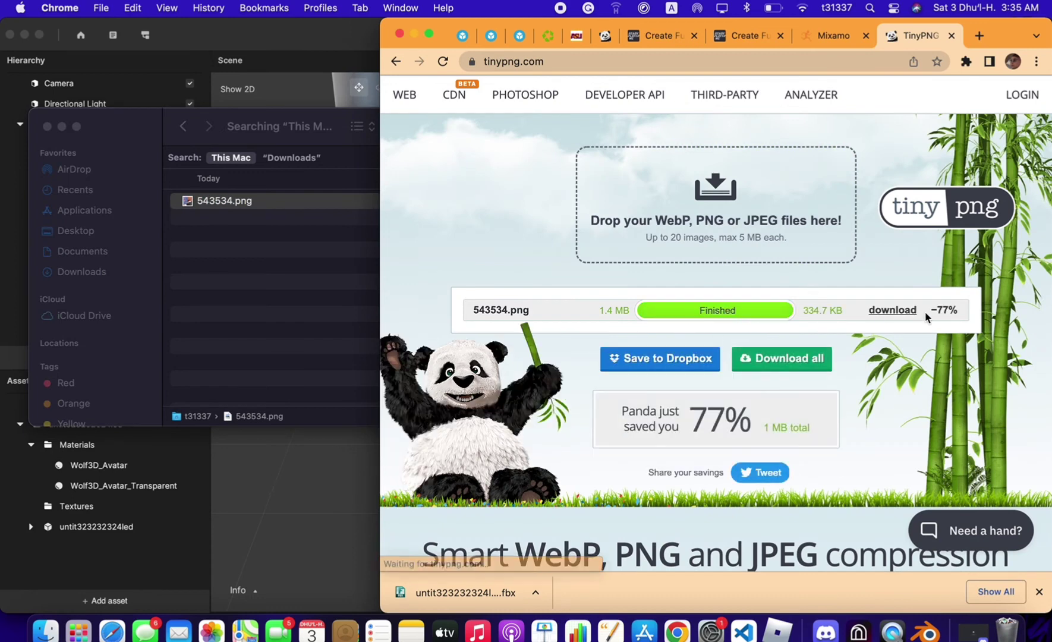
{"action": "left_click", "coordinate": [892, 309]}
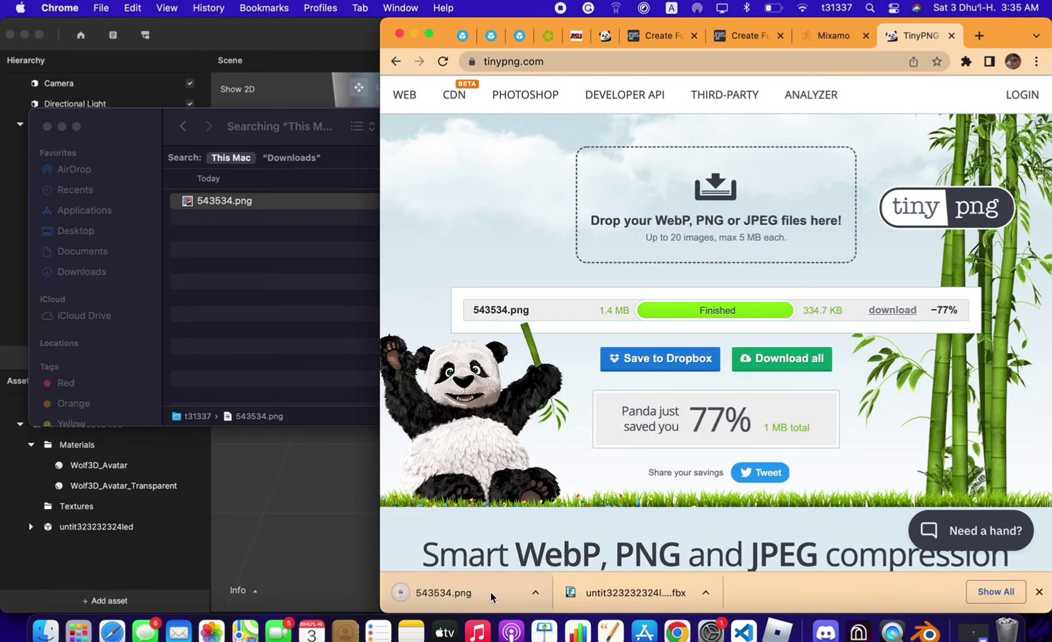
{"action": "left_click_drag", "start_coordinate": [446, 593], "coordinate": [116, 554]}
Enable the albedo texture on the Wolf3D_Avatar material and set it to 543534.
{"action": "left_click", "coordinate": [118, 569]}
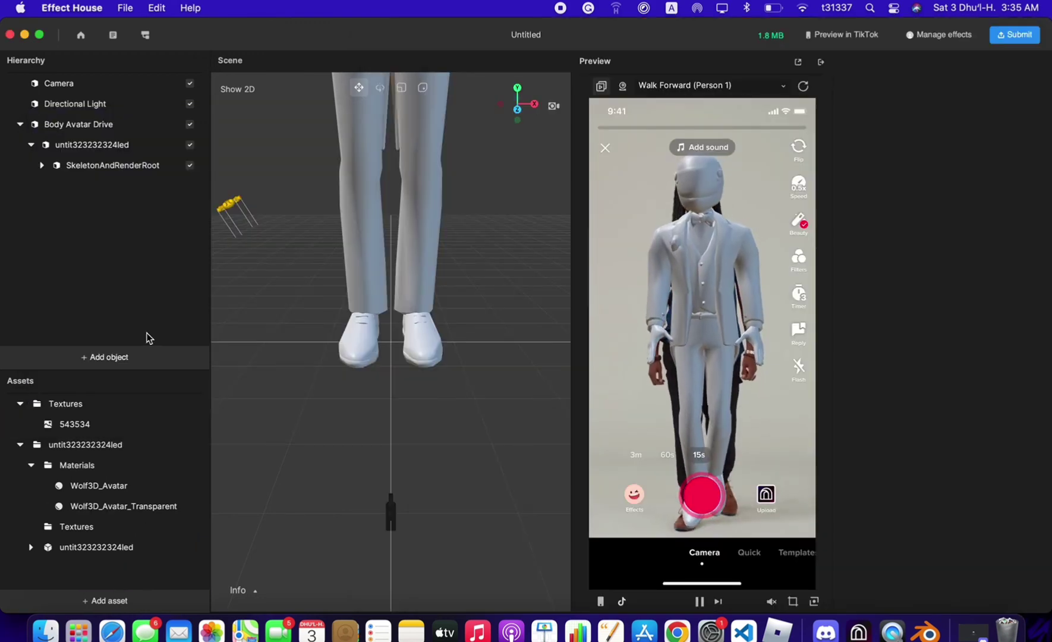
{"action": "left_click", "coordinate": [105, 491]}
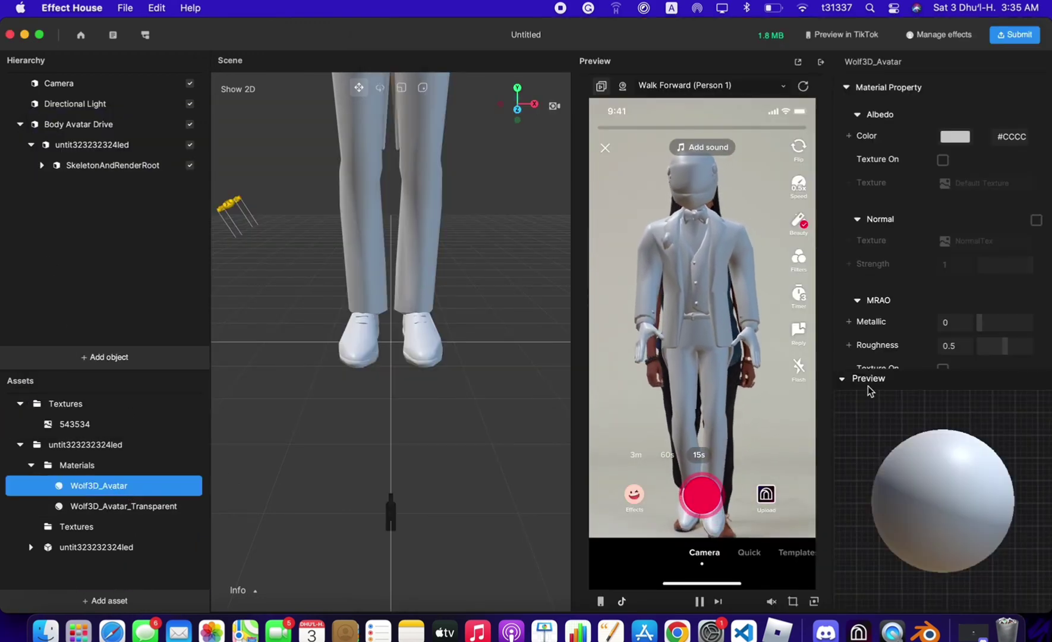
{"action": "left_click", "coordinate": [868, 380]}
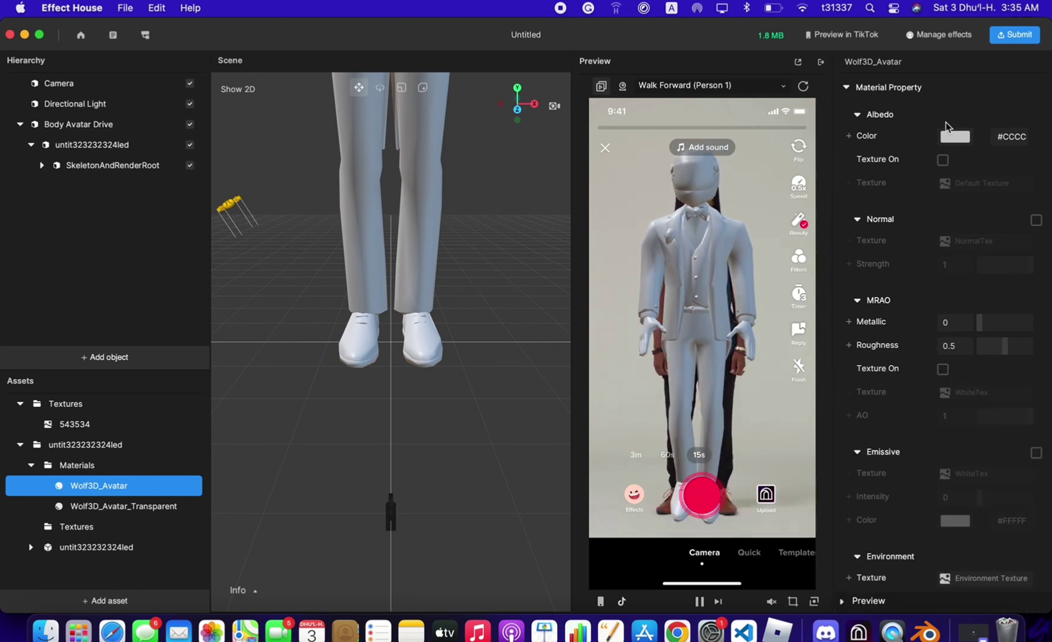
{"action": "left_click", "coordinate": [944, 160]}
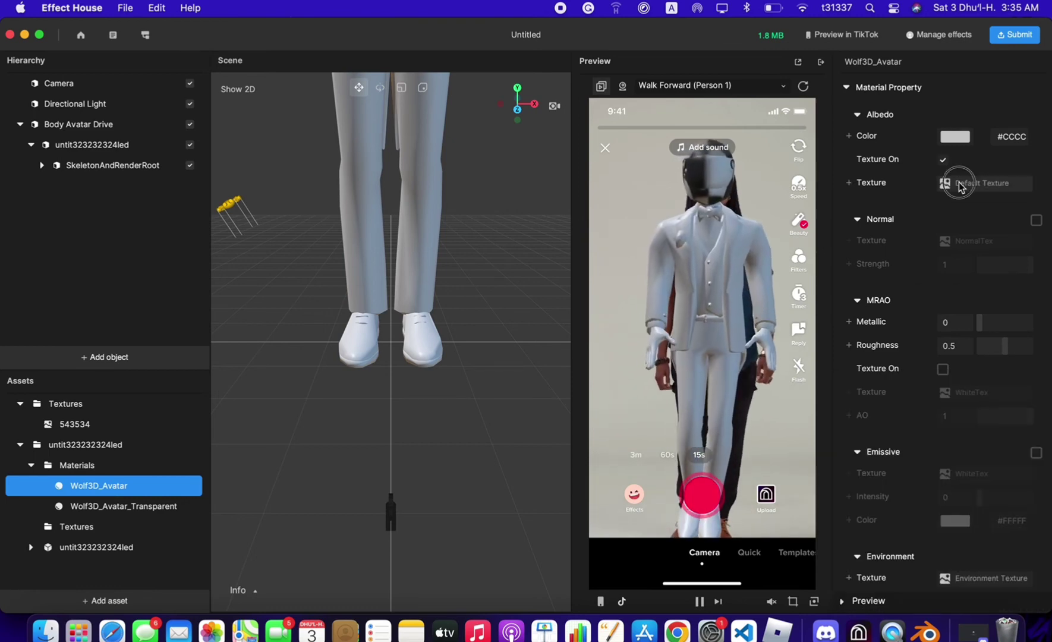
{"action": "left_click", "coordinate": [960, 186]}
{"action": "scroll", "coordinate": [558, 299], "scroll_direction": "down", "scroll_amount": 10}
{"action": "left_click", "coordinate": [547, 362]}
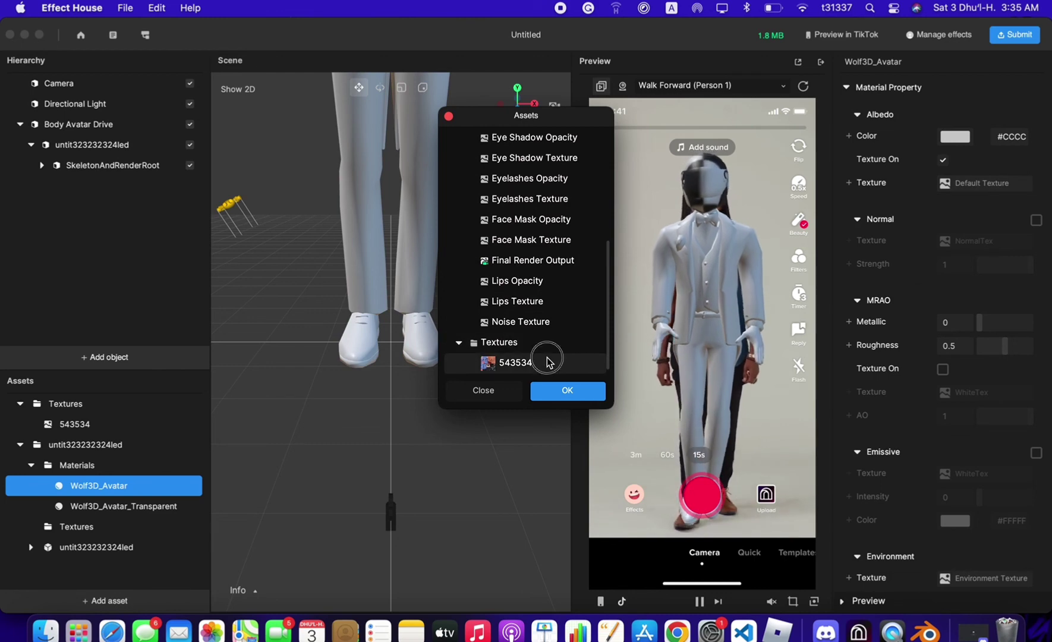
{"action": "double_click", "coordinate": [547, 362]}
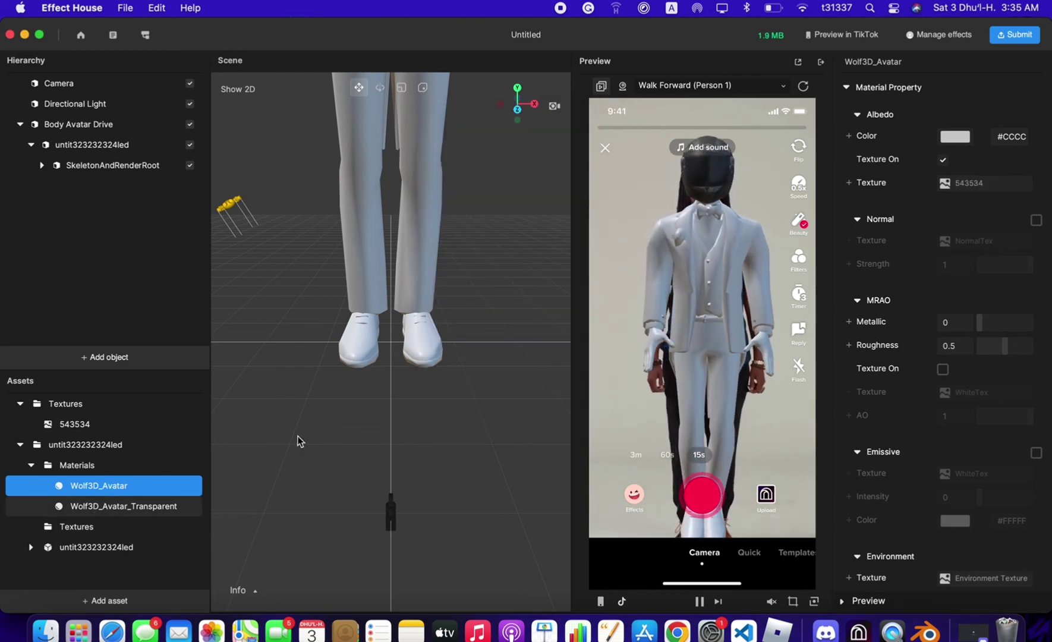
Give Wolf3D_Avatar_Transparent the same 543534 albedo texture, then return to Blender.
{"action": "key", "text": "Down"}
{"action": "left_click", "coordinate": [944, 162]}
{"action": "left_click", "coordinate": [975, 184]}
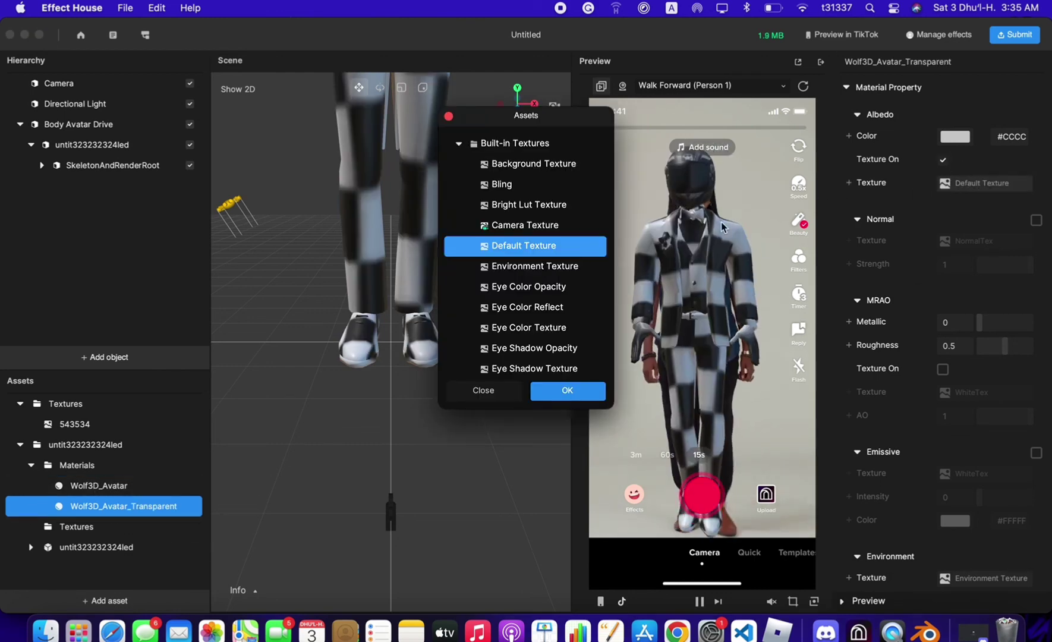
{"action": "scroll", "coordinate": [515, 301], "scroll_direction": "down", "scroll_amount": 10}
{"action": "left_click", "coordinate": [531, 367]}
{"action": "double_click", "coordinate": [530, 364]}
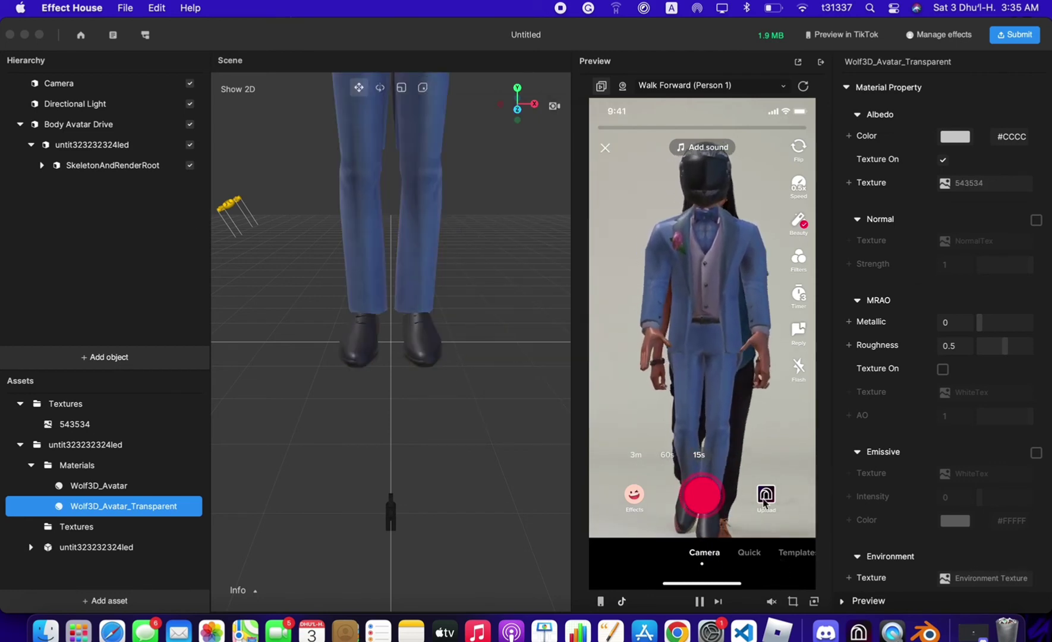
{"action": "left_click", "coordinate": [919, 634]}
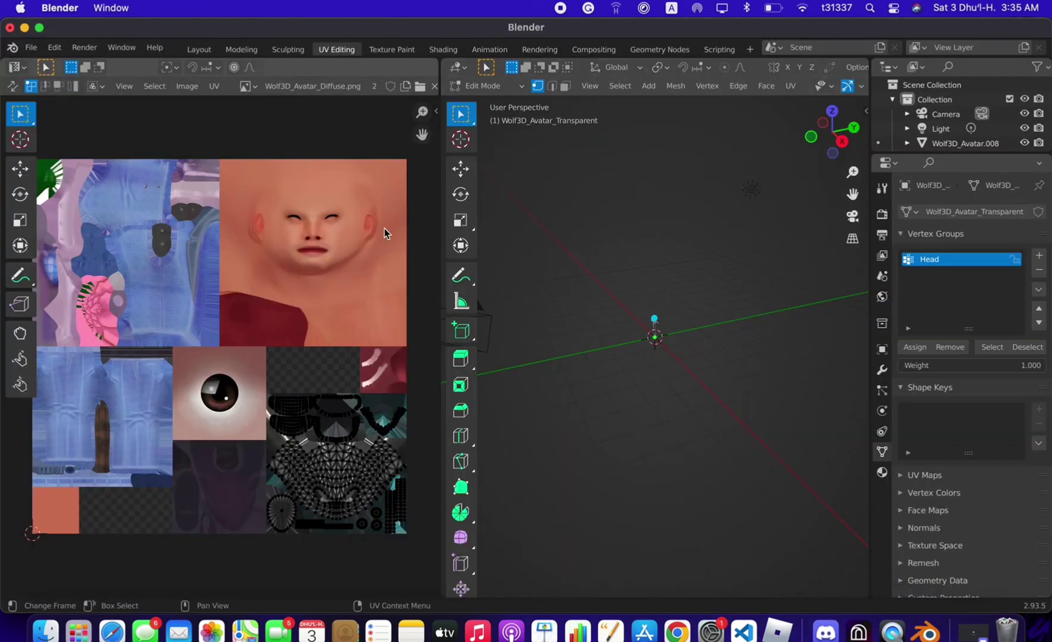
Display Wolf3D_Avatar_Normal.png in the UV Editor and save it as 384328png.png.
{"action": "double_click", "coordinate": [356, 87]}
{"action": "left_click", "coordinate": [255, 88]}
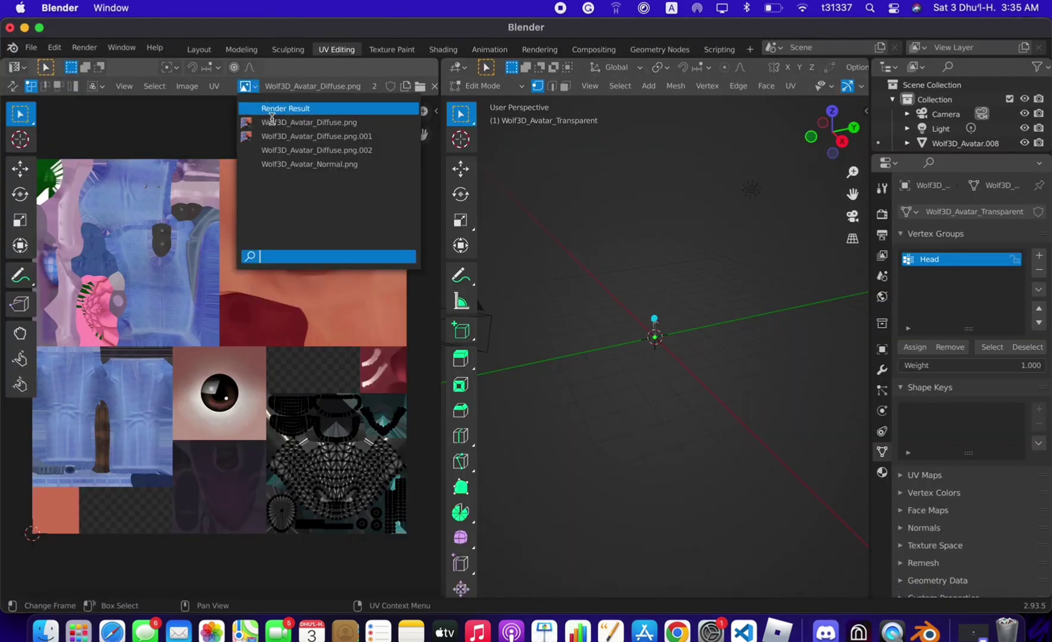
{"action": "left_click", "coordinate": [347, 164]}
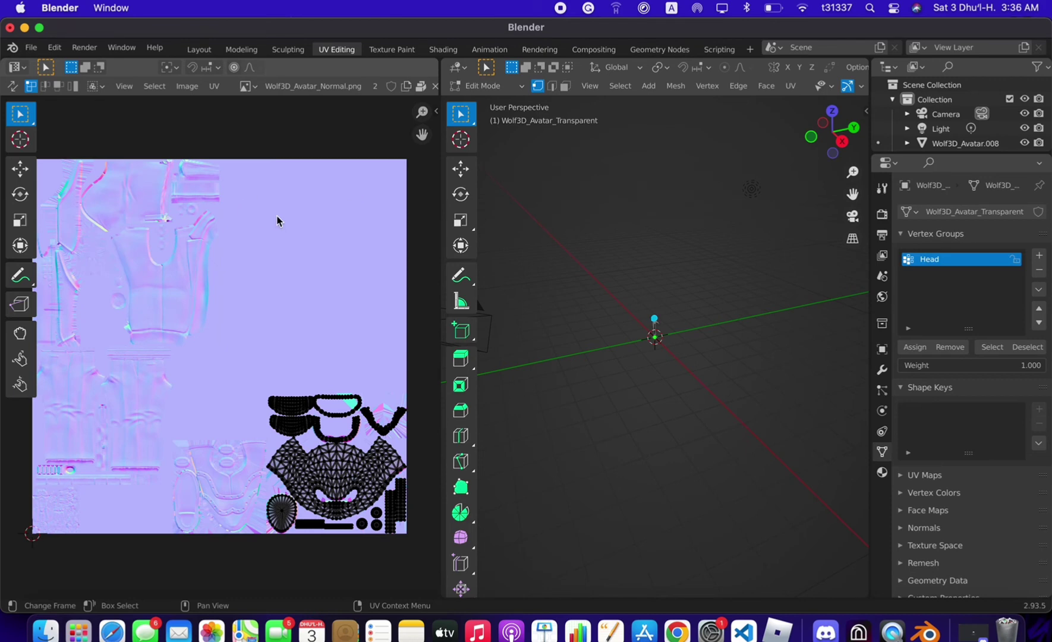
{"action": "left_click", "coordinate": [198, 90]}
{"action": "left_click", "coordinate": [222, 230]}
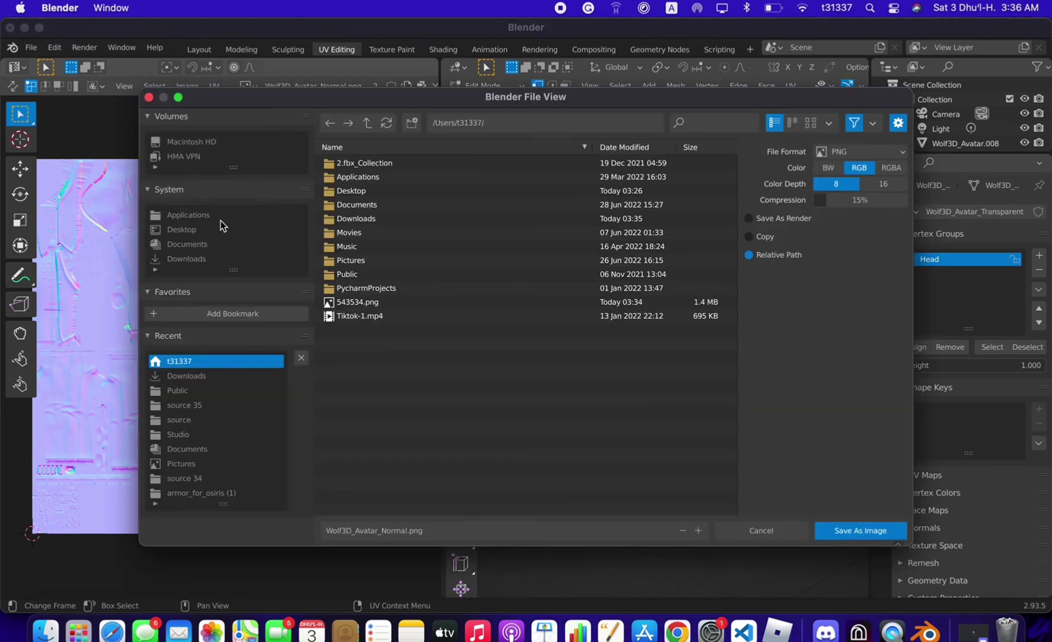
{"action": "left_click", "coordinate": [405, 531]}
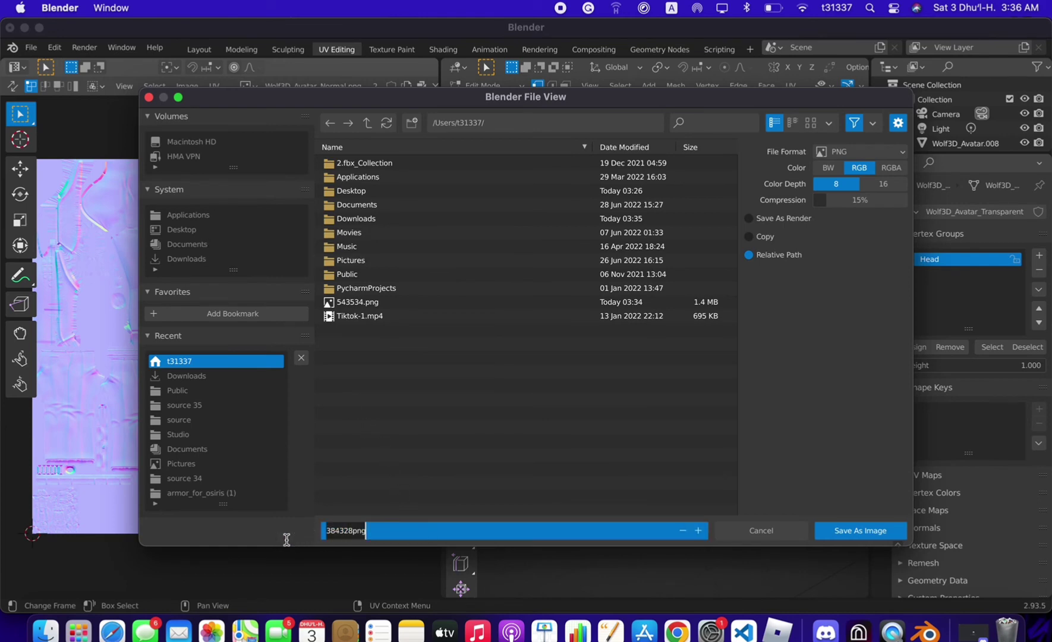
{"action": "left_click", "coordinate": [854, 532]}
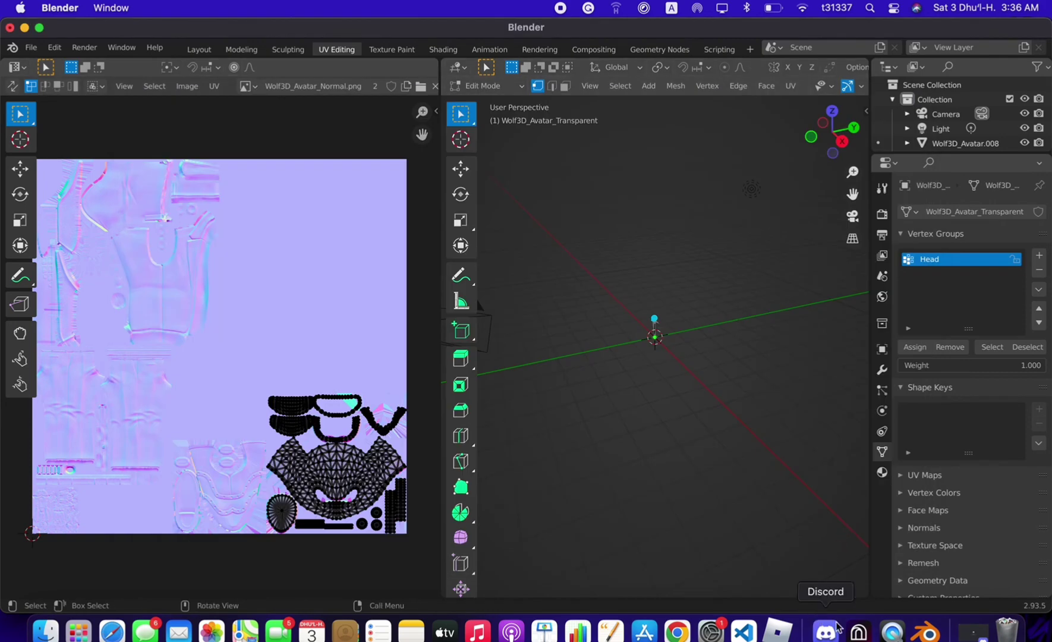
Import 384328png.png from the computer into Effect House assets.
{"action": "left_click", "coordinate": [861, 635]}
{"action": "right_click", "coordinate": [107, 461]}
{"action": "mouse_move", "coordinate": [173, 470]}
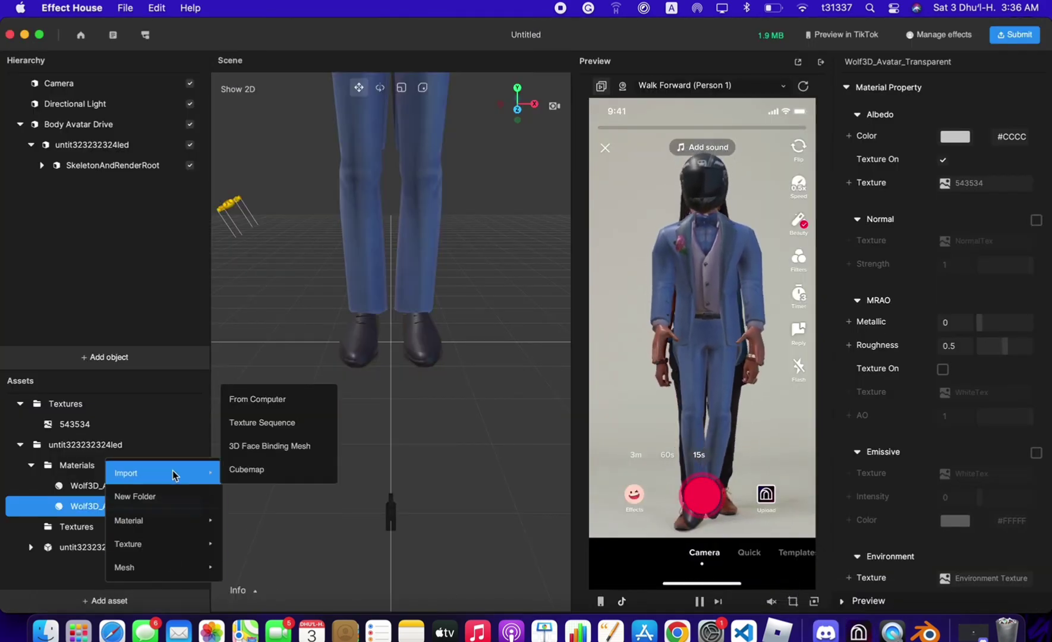
{"action": "left_click", "coordinate": [302, 405]}
{"action": "double_click", "coordinate": [553, 165]}
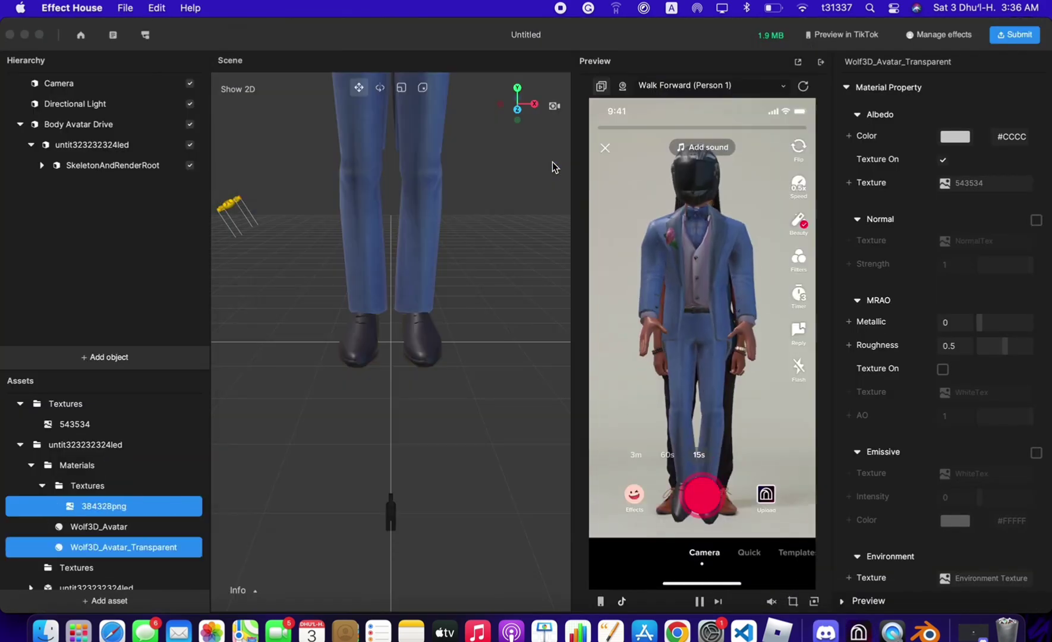
Use 384328png as the transparent material's normal map, set albedo to #FFFFFF, and select Wolf3D_Avatar.047.
{"action": "left_click", "coordinate": [1037, 220]}
{"action": "left_click", "coordinate": [972, 242]}
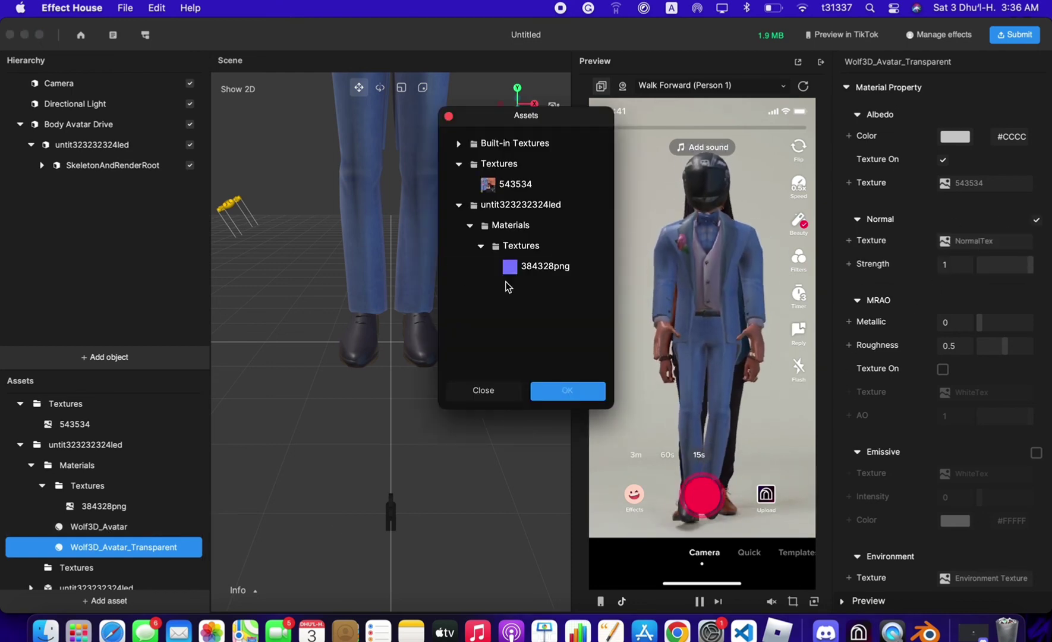
{"action": "double_click", "coordinate": [553, 268]}
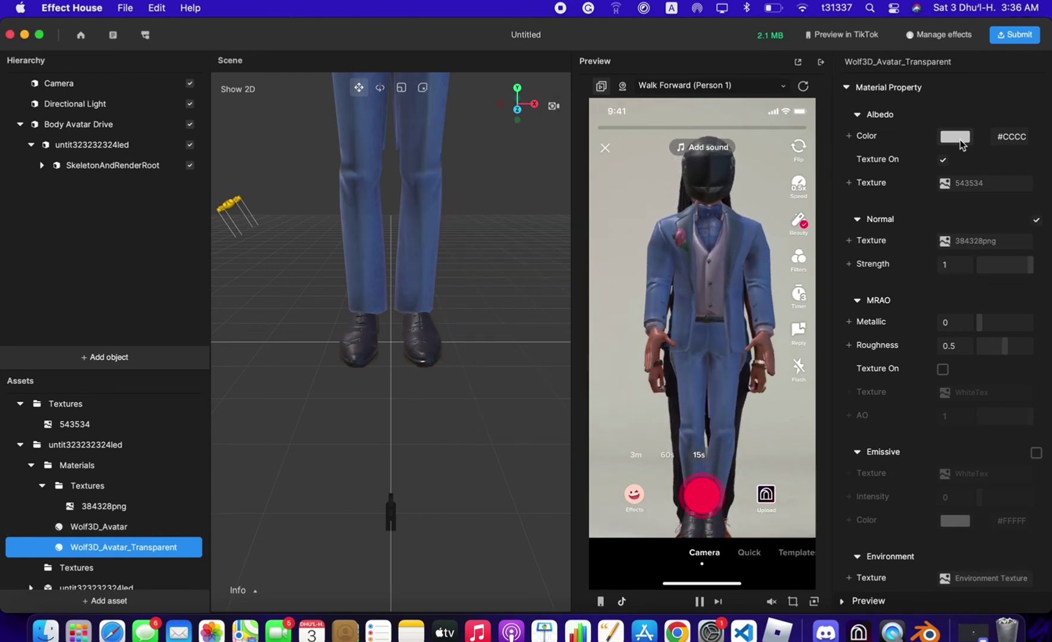
{"action": "left_click", "coordinate": [955, 137]}
{"action": "left_click_drag", "start_coordinate": [888, 214], "coordinate": [913, 214]}
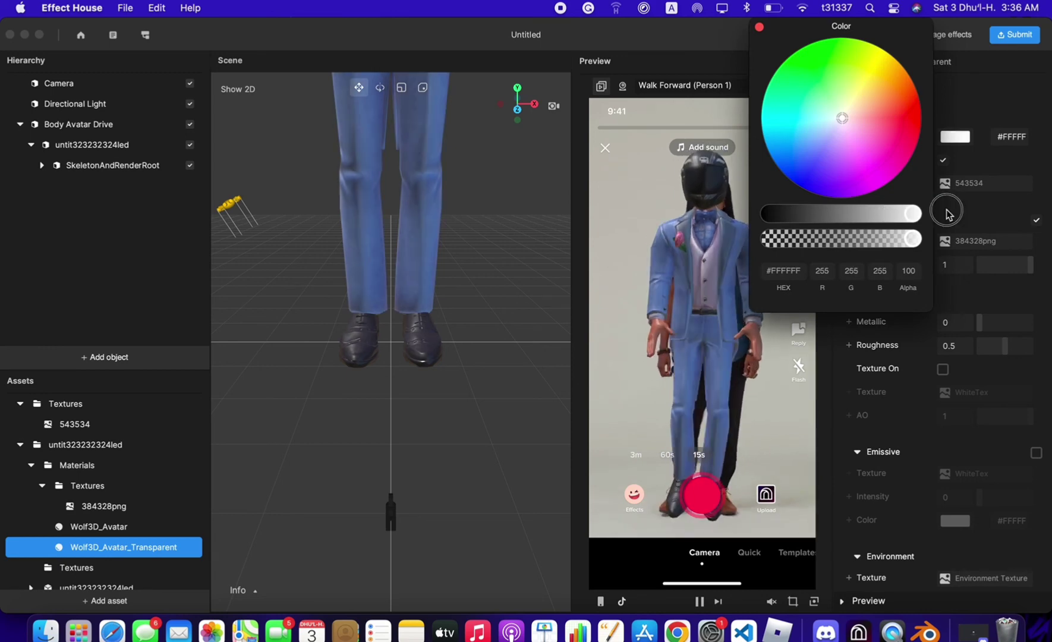
{"action": "left_click", "coordinate": [759, 27]}
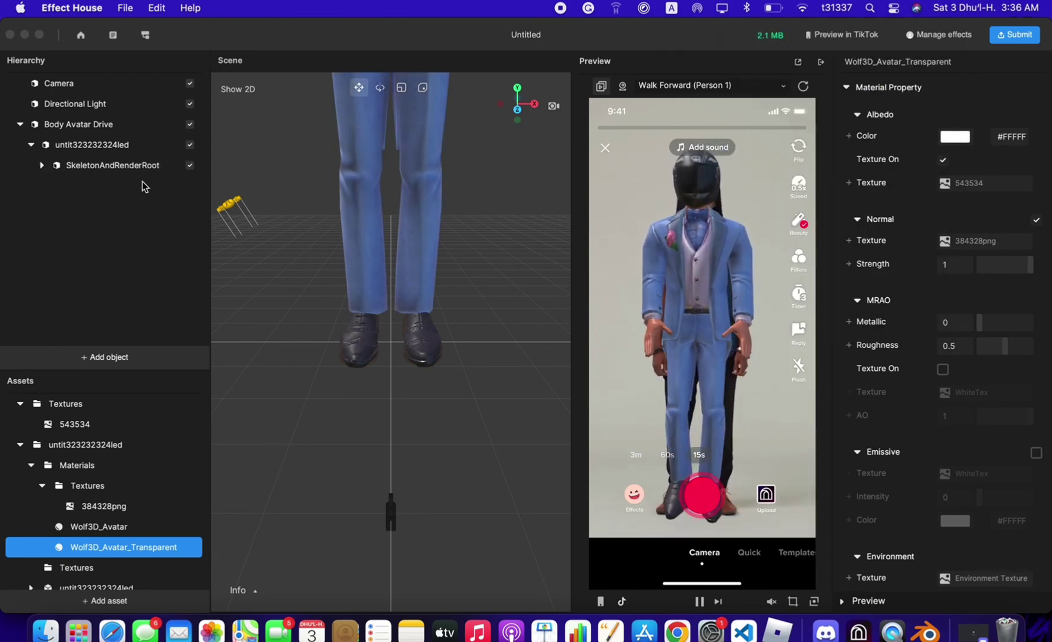
{"action": "left_click", "coordinate": [40, 166]}
{"action": "left_click", "coordinate": [123, 231]}
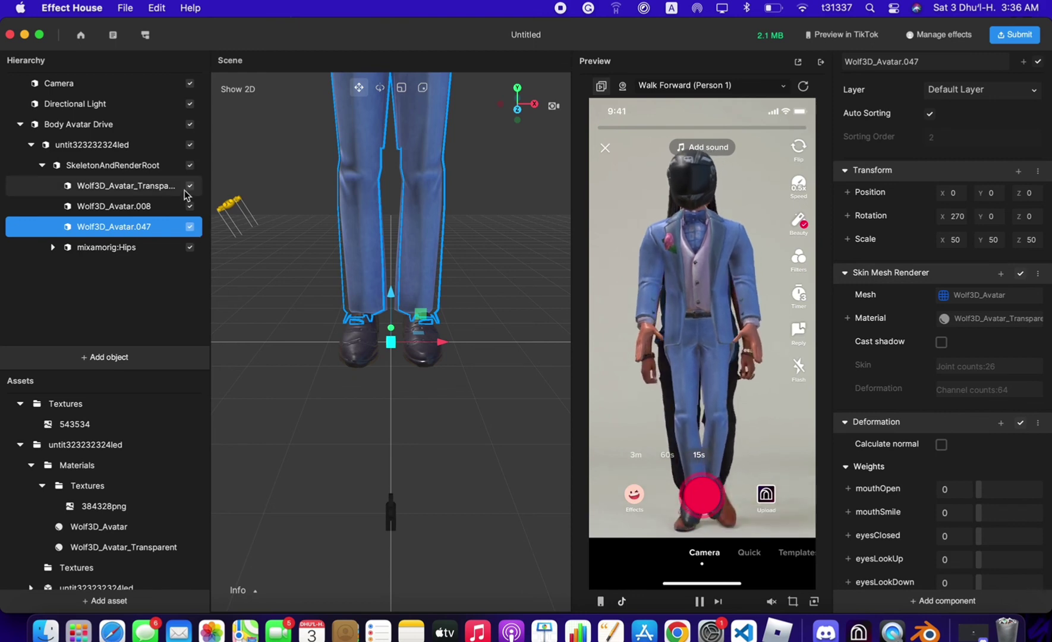
Hide the Wolf3D_Avatar_Transparent helmet mesh and create a new Occluder material.
{"action": "left_click", "coordinate": [189, 187]}
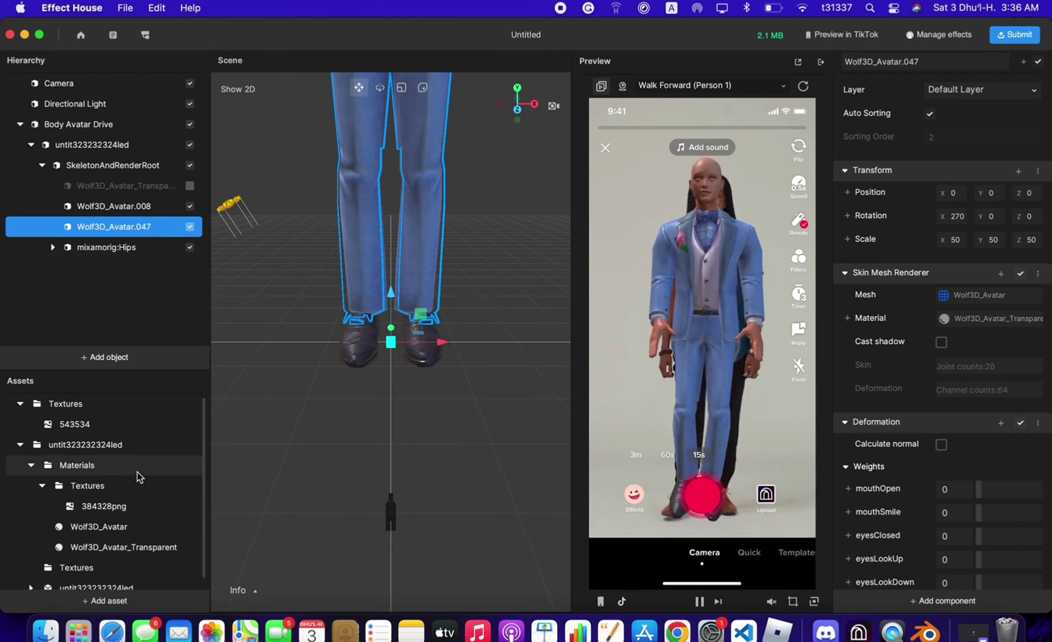
{"action": "left_click", "coordinate": [20, 405]}
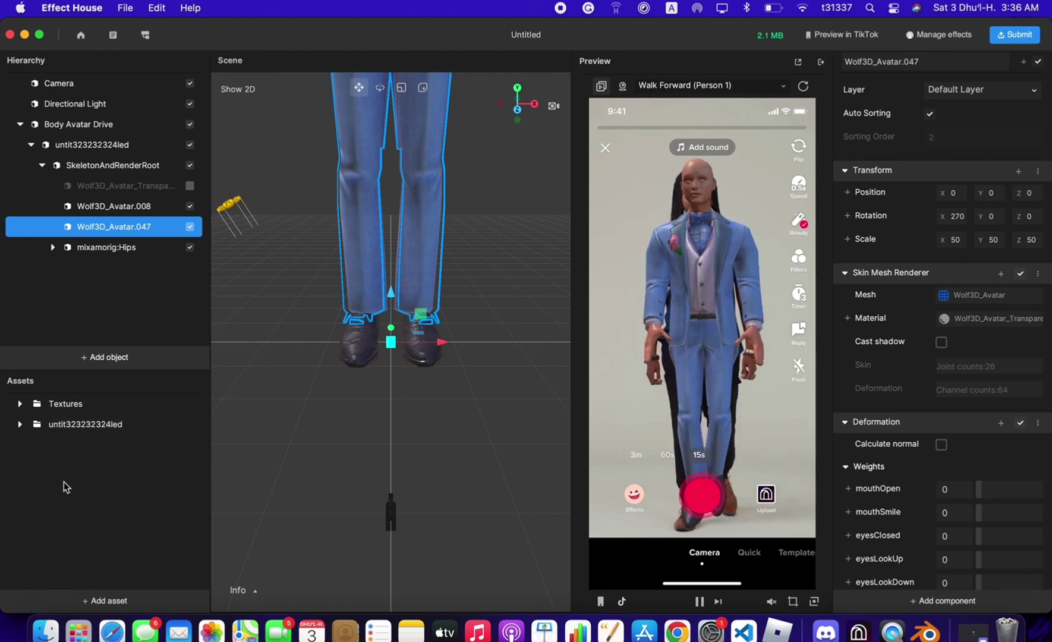
{"action": "left_click", "coordinate": [63, 482]}
{"action": "left_click", "coordinate": [153, 600]}
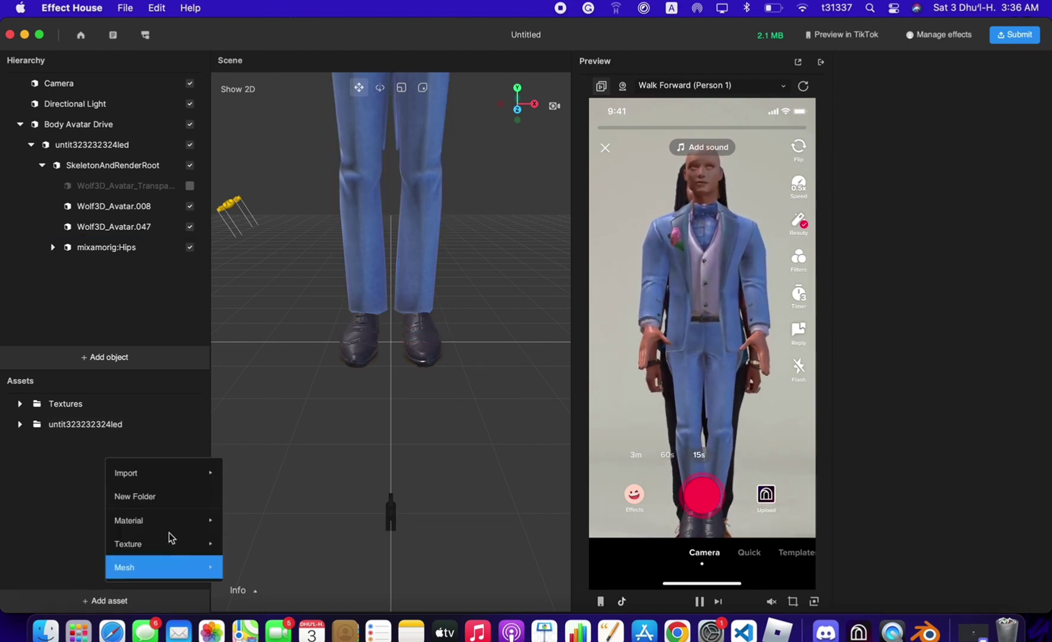
{"action": "mouse_move", "coordinate": [155, 521]}
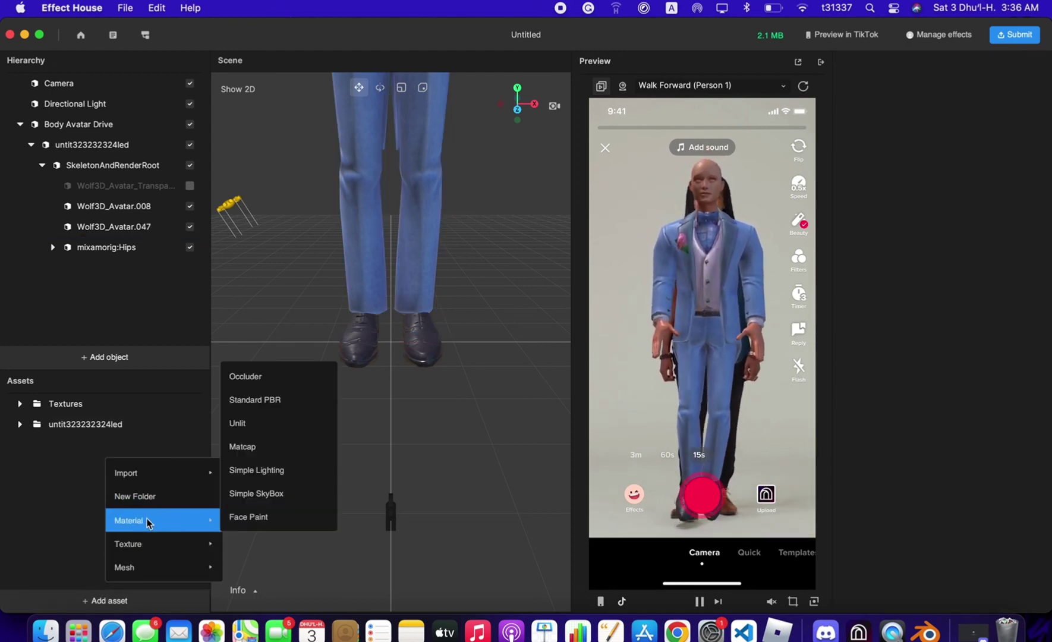
{"action": "left_click", "coordinate": [266, 375]}
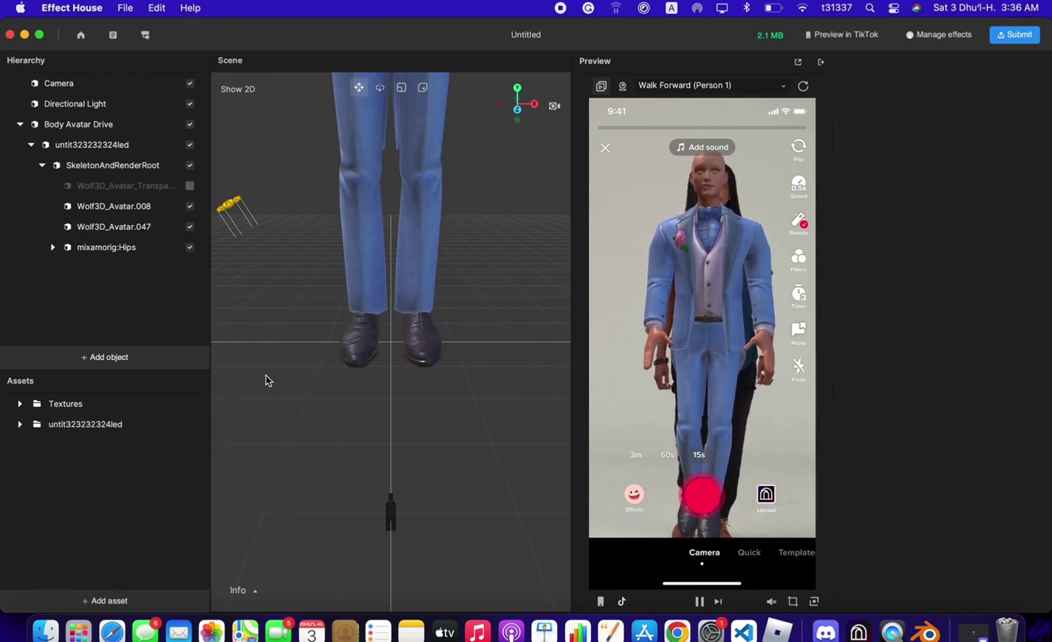
Assign the Occluder material to the Wolf3D_Avatar.008 mesh.
{"action": "left_click", "coordinate": [127, 210]}
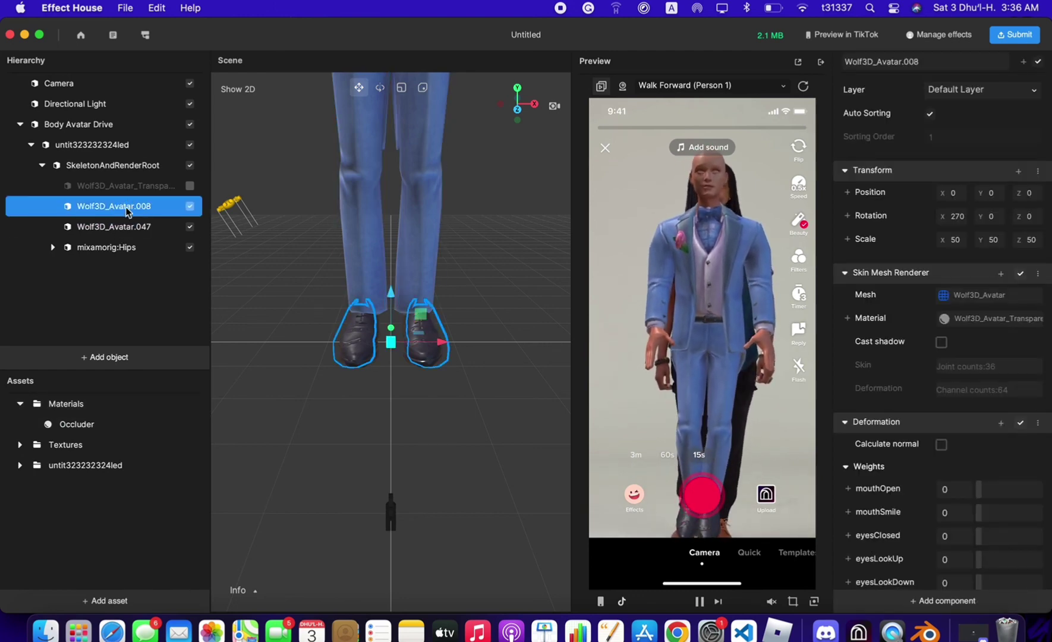
{"action": "scroll", "coordinate": [352, 324], "scroll_direction": "down", "scroll_amount": 2}
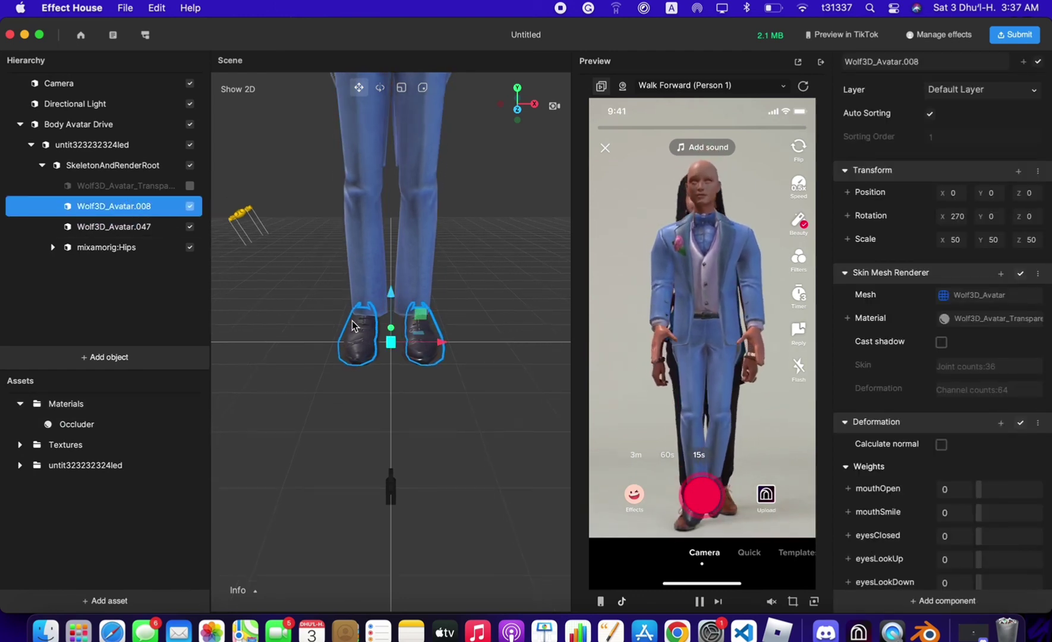
{"action": "scroll", "coordinate": [352, 322], "scroll_direction": "up", "scroll_amount": 8}
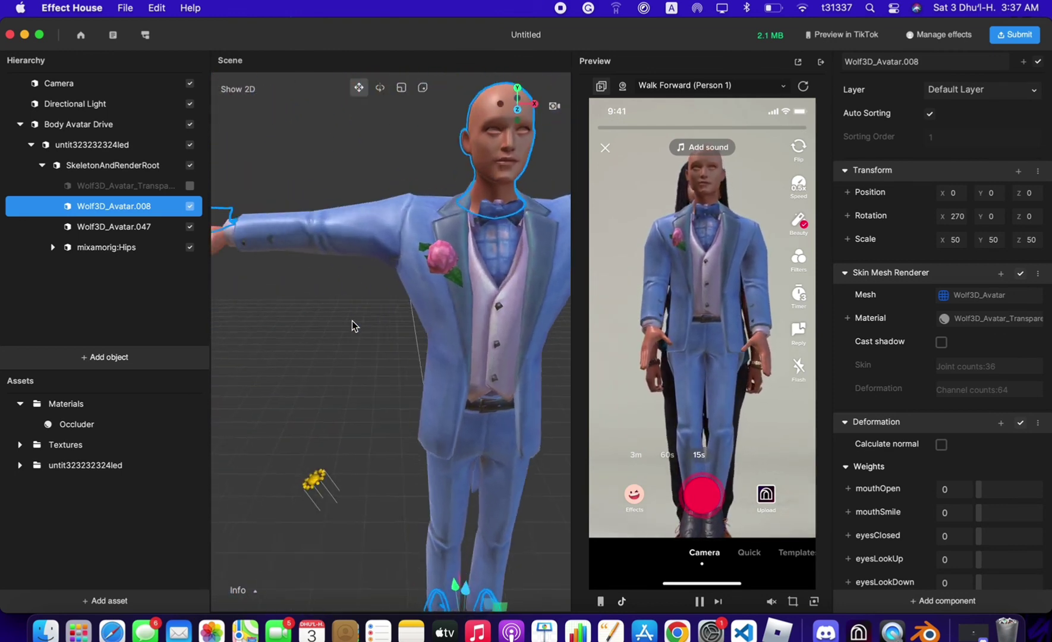
{"action": "scroll", "coordinate": [352, 326], "scroll_direction": "down", "scroll_amount": 5}
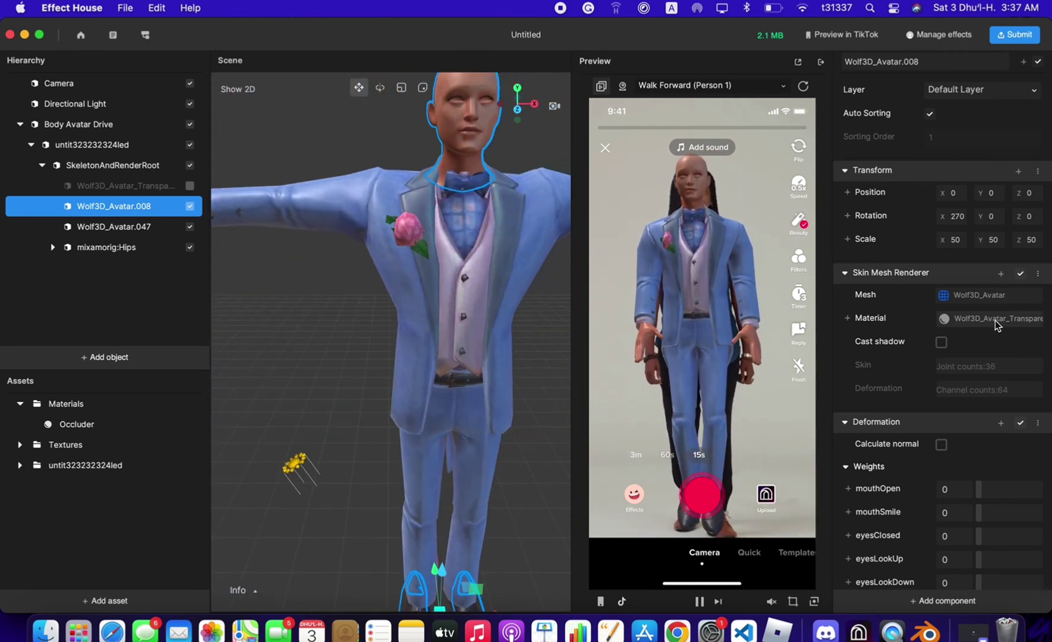
{"action": "left_click", "coordinate": [952, 318]}
{"action": "double_click", "coordinate": [563, 189]}
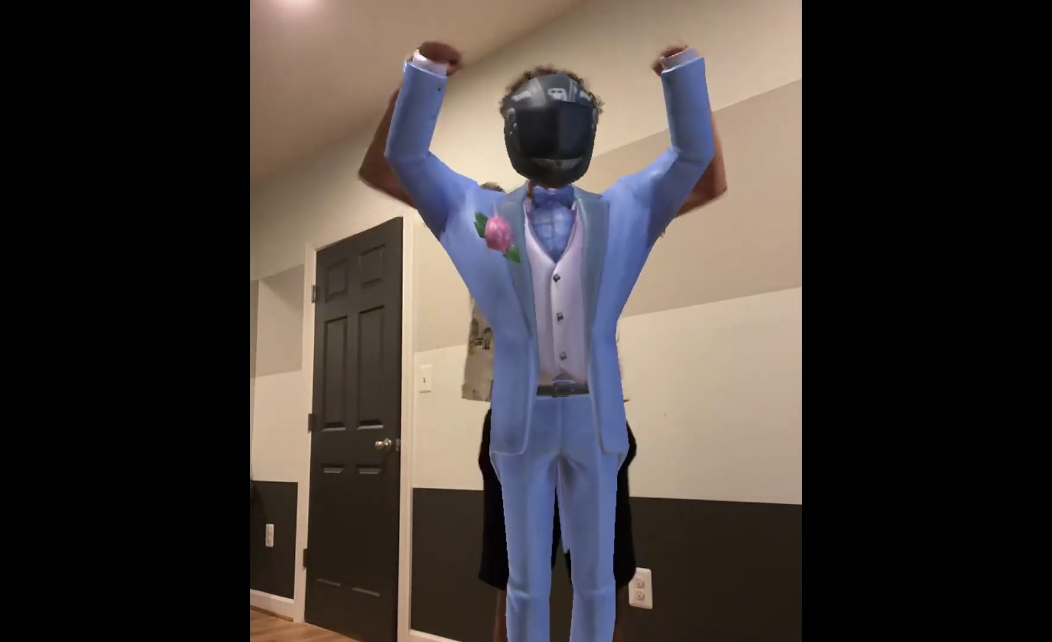
Generate the Preview in TikTok QR code for testing the effect on a phone.
{"action": "left_click", "coordinate": [847, 34]}
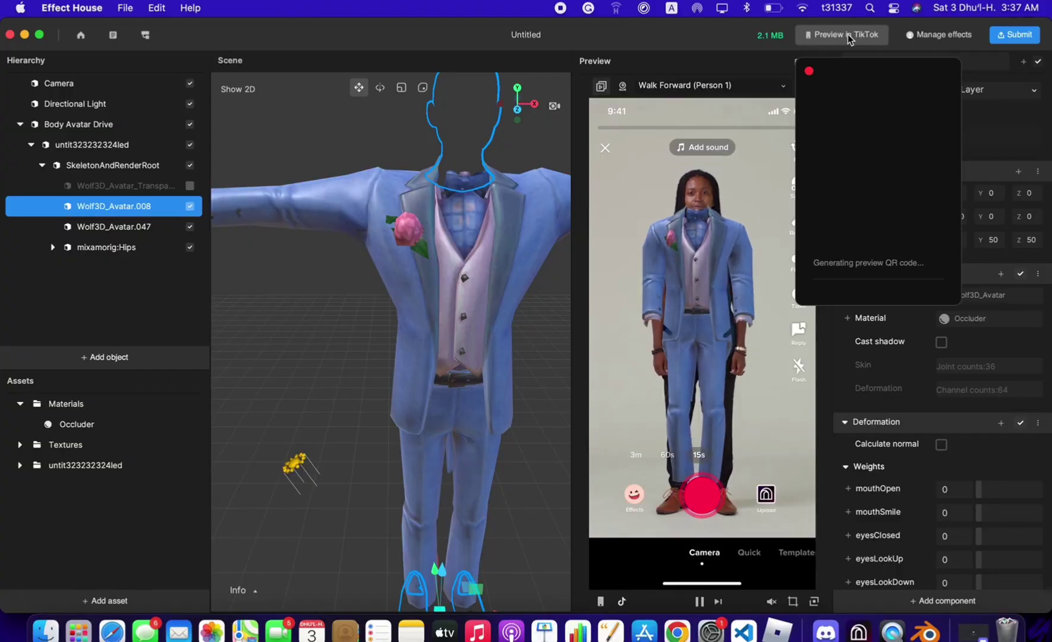